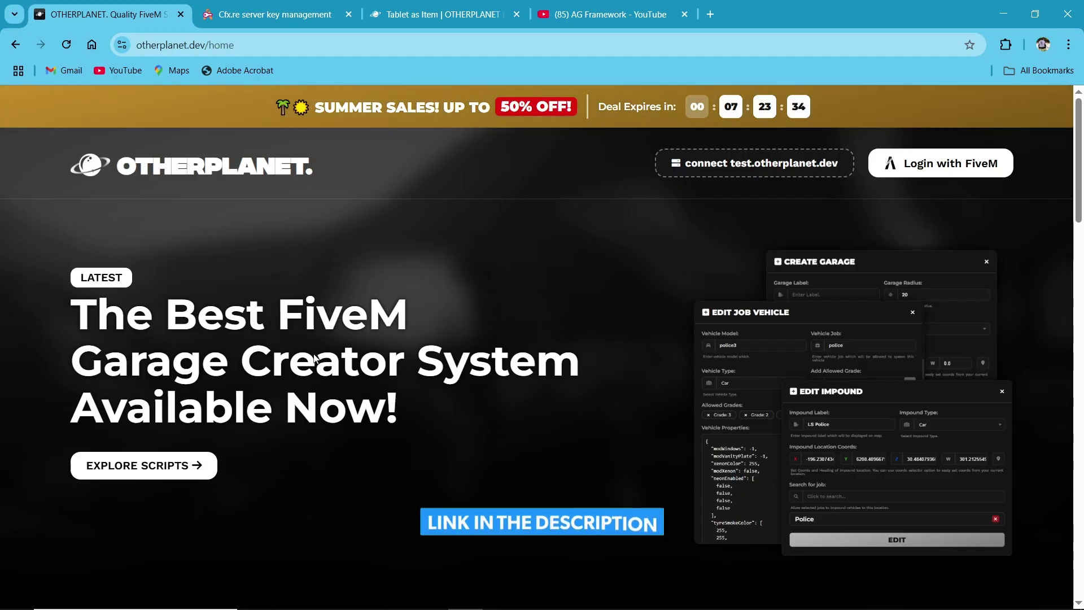
Step: Scroll the OTHERPLANET home page down and back up to find the Crime Organisations script card
scroll(313, 356, down, 15)
scroll(249, 313, up, 4)
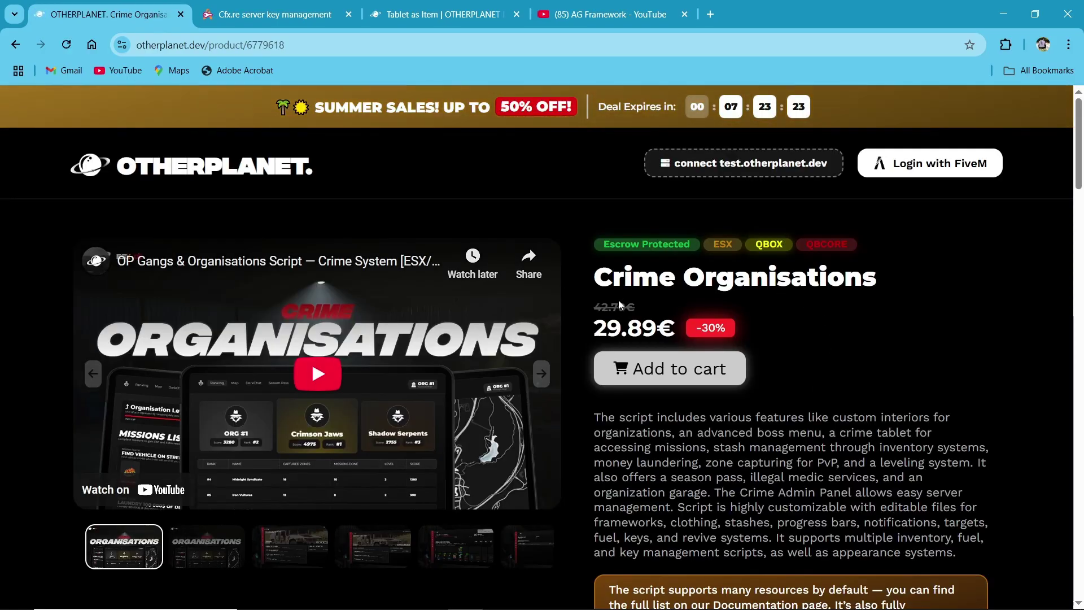
Step: Buy Crime Organisations for €29.89 through Tebex checkout, then sign in to Cfx.re Keymaster to download it
click(667, 370)
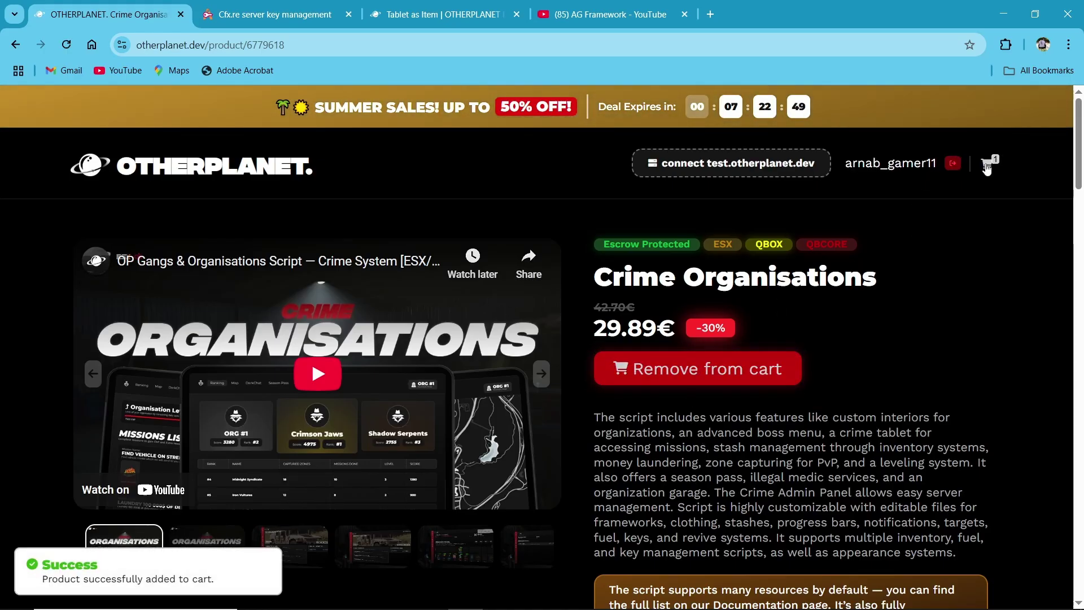
click(987, 164)
click(881, 318)
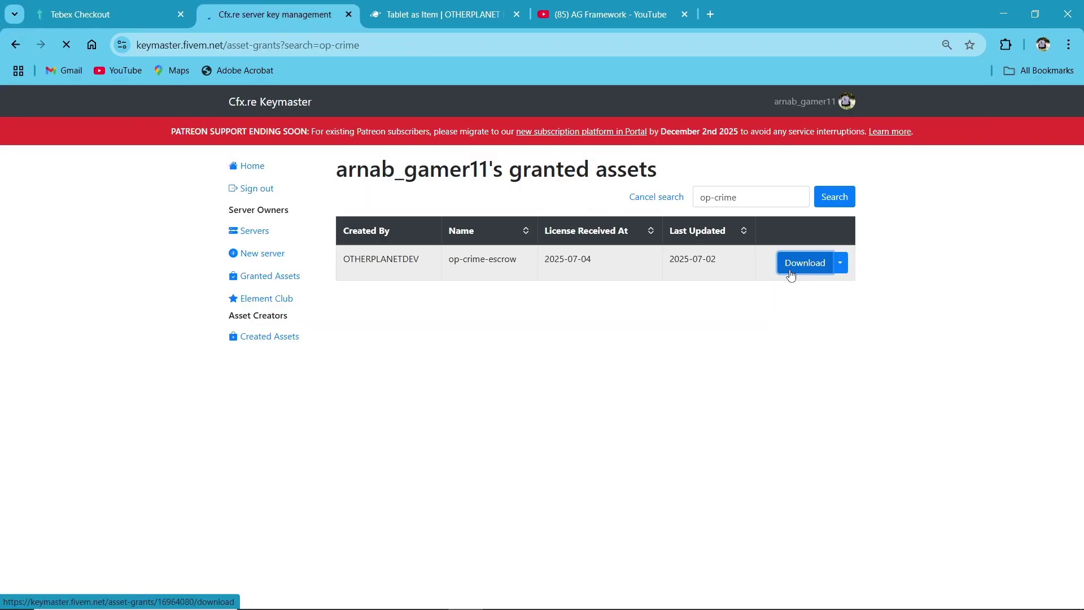
click(788, 273)
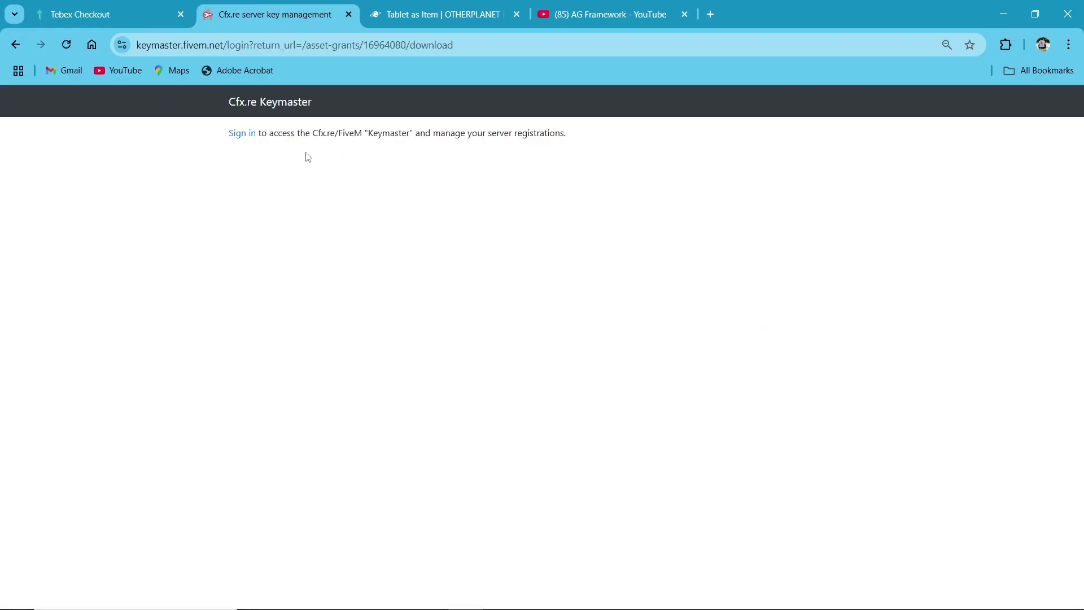
click(242, 134)
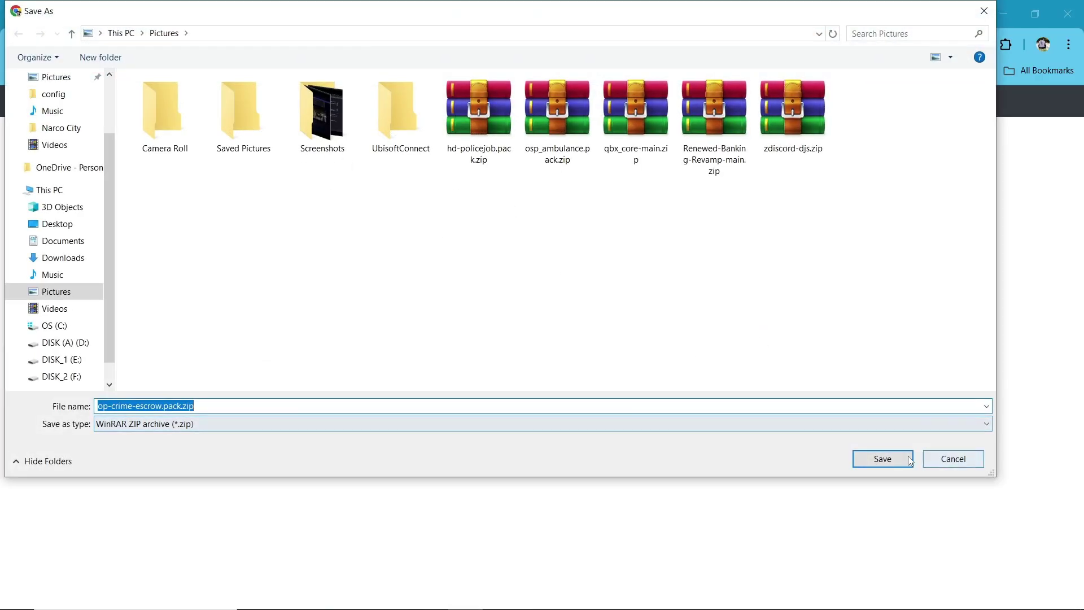
Step: Save op-crime-escrow.pack.zip to Pictures, extract it there and select the op-crime folder
click(907, 458)
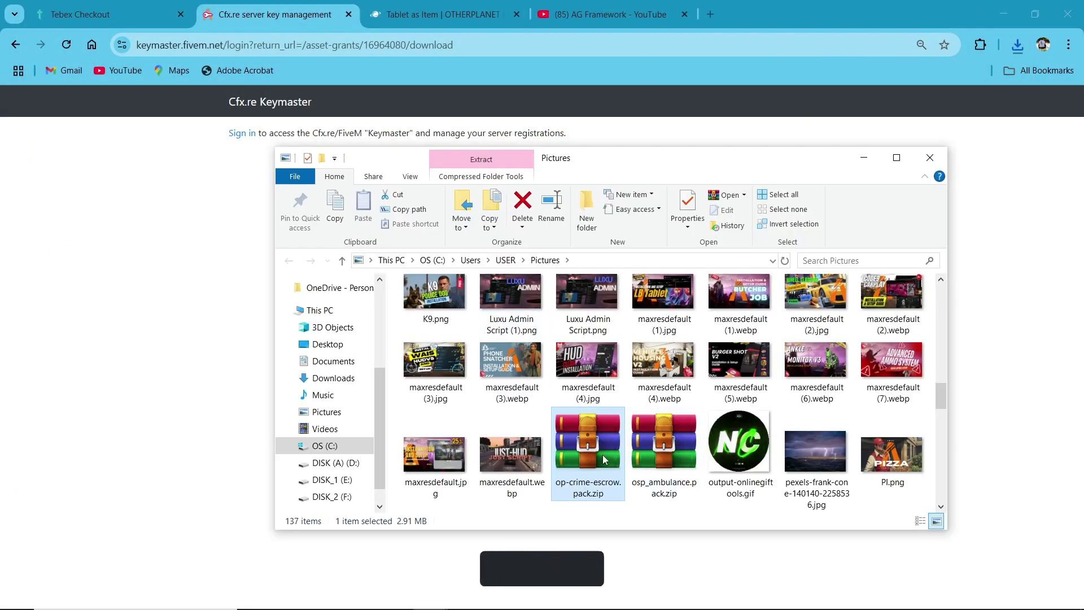
right_click(603, 455)
click(671, 213)
scroll(568, 351, up, 10)
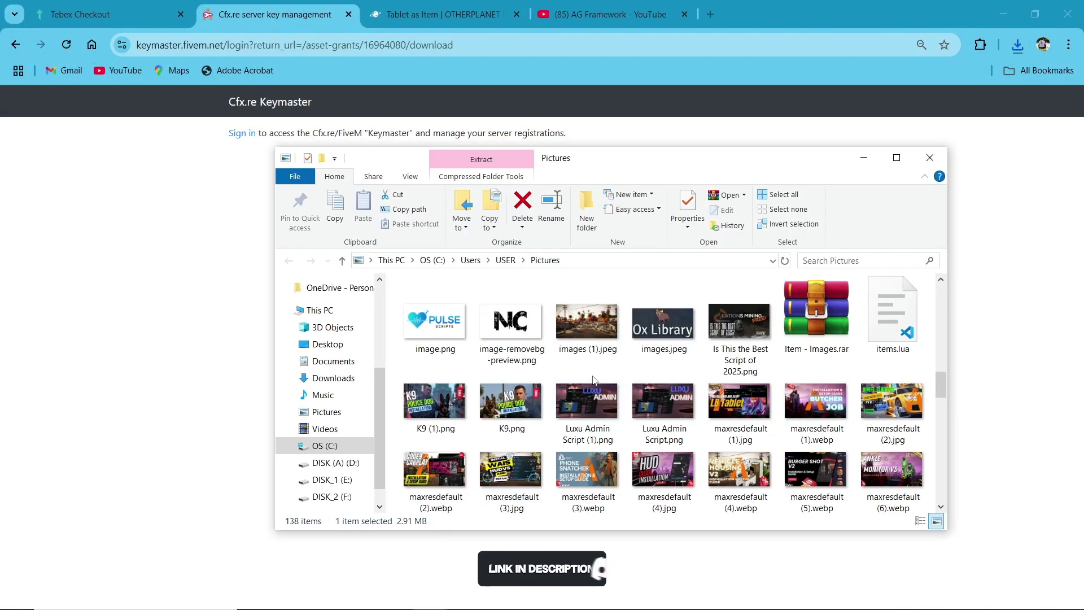
click(512, 319)
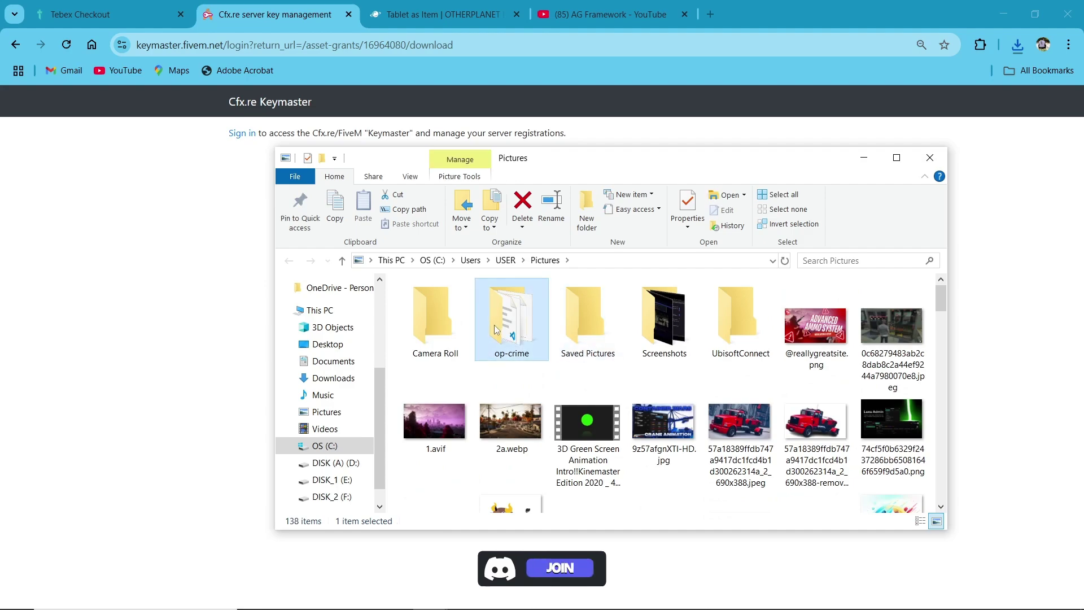
Step: Paste the op-crime folder into DISK_1 > Narco City > Narco City > resources
click(331, 479)
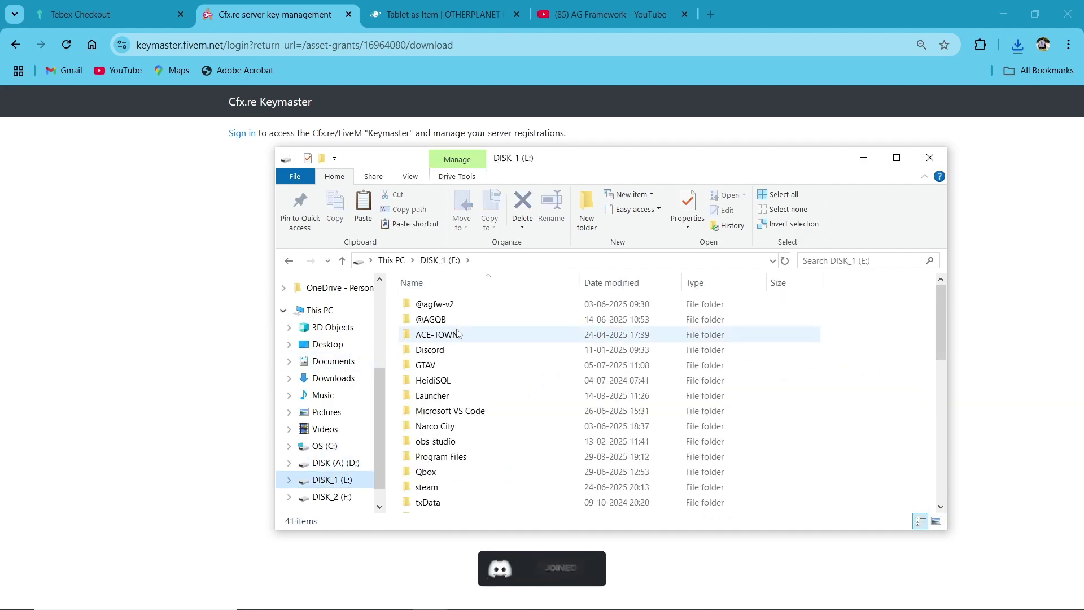
double_click(432, 427)
double_click(433, 306)
double_click(446, 349)
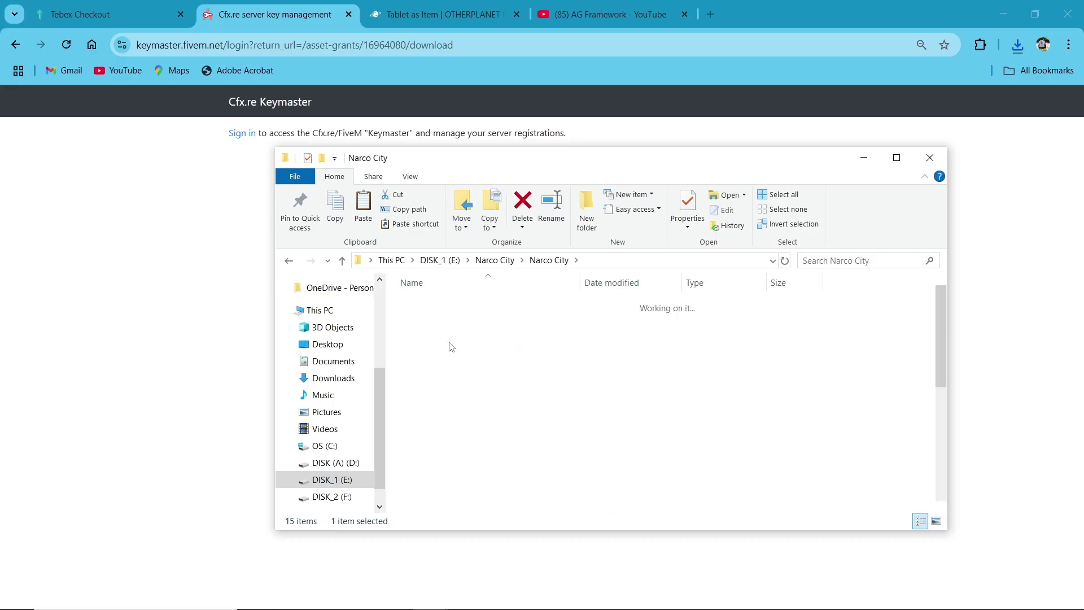
key(ctrl+v)
Step: Open op-crime > config > MainConfig.lua in VS Code and highlight the FrameWork setting
click(896, 157)
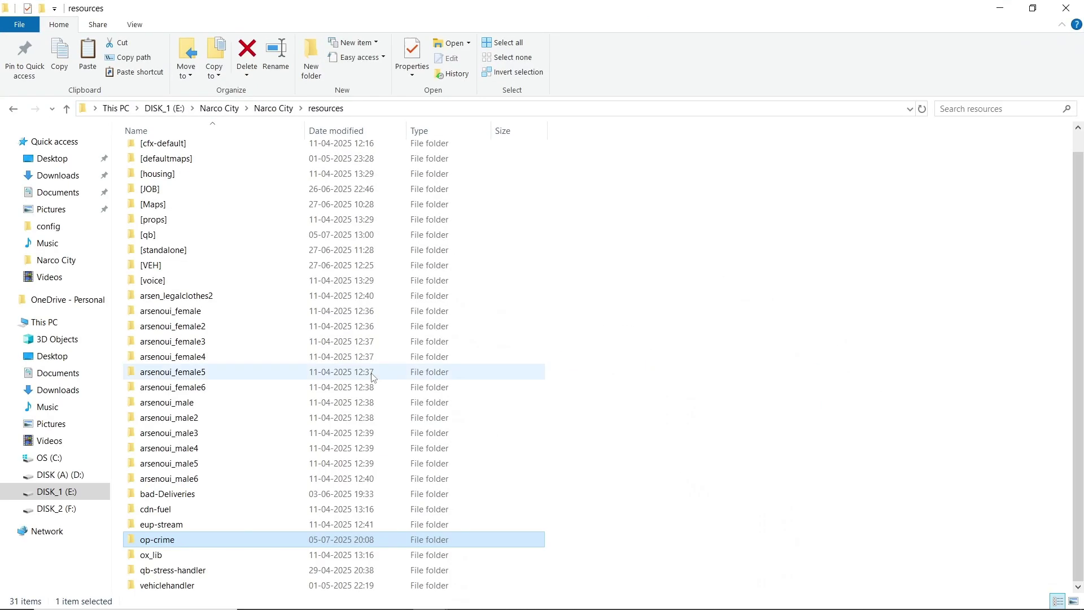
double_click(338, 540)
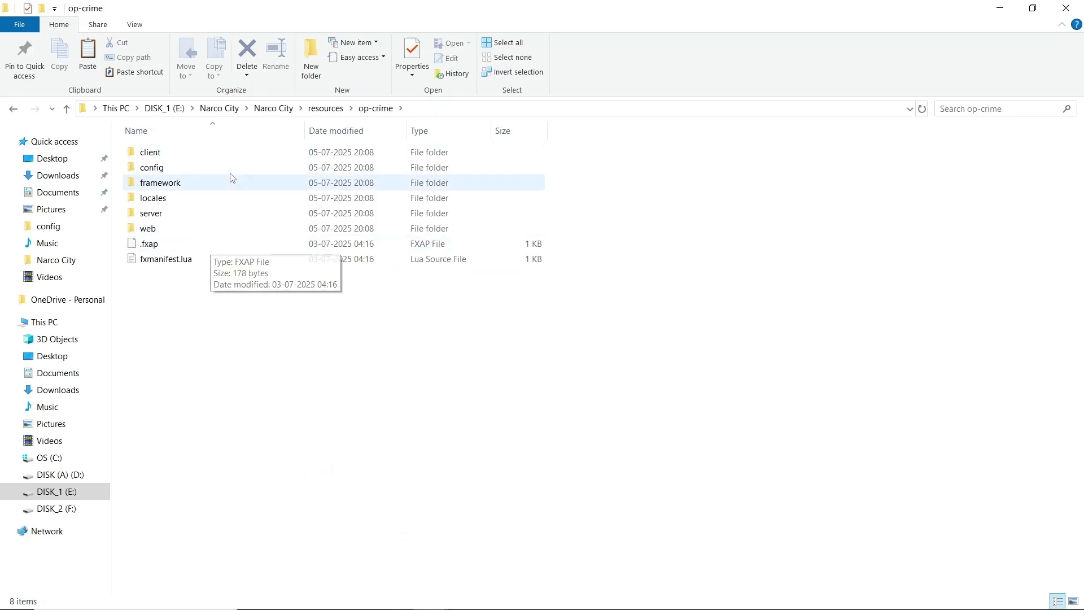
double_click(172, 169)
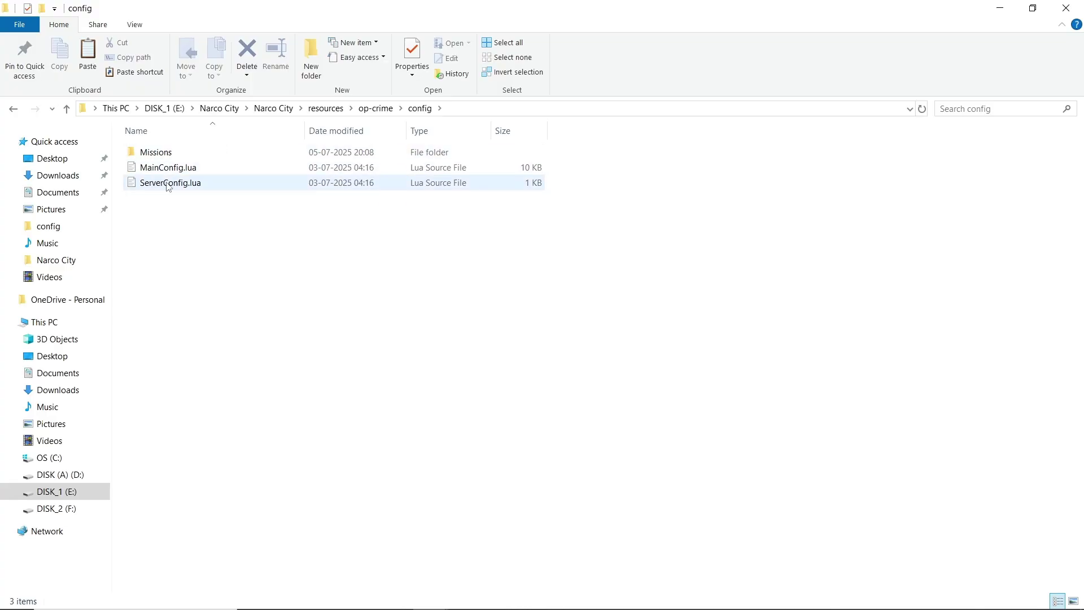
double_click(170, 168)
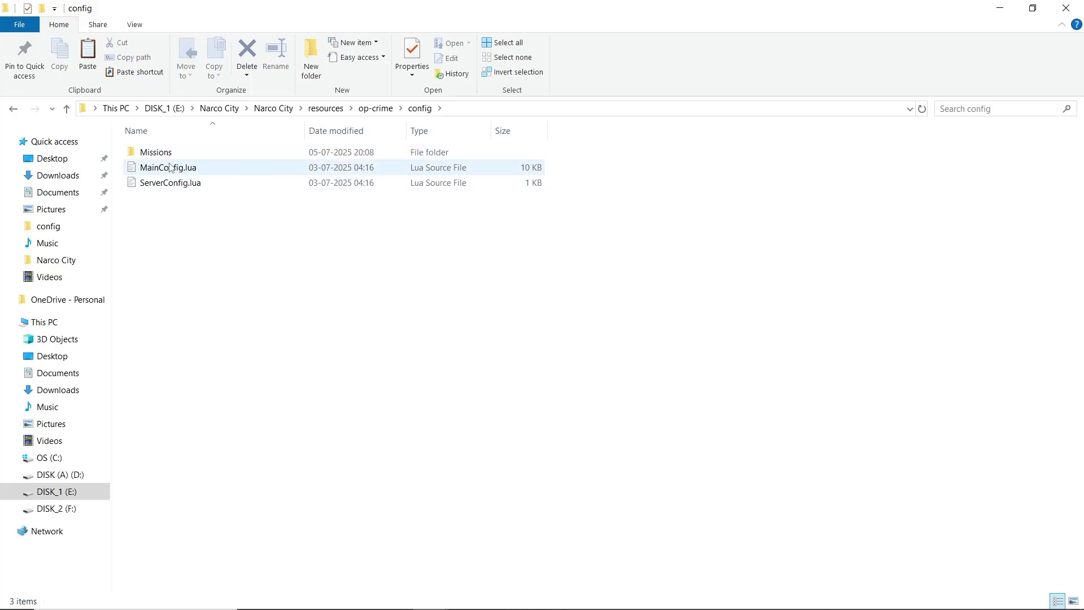
double_click(144, 85)
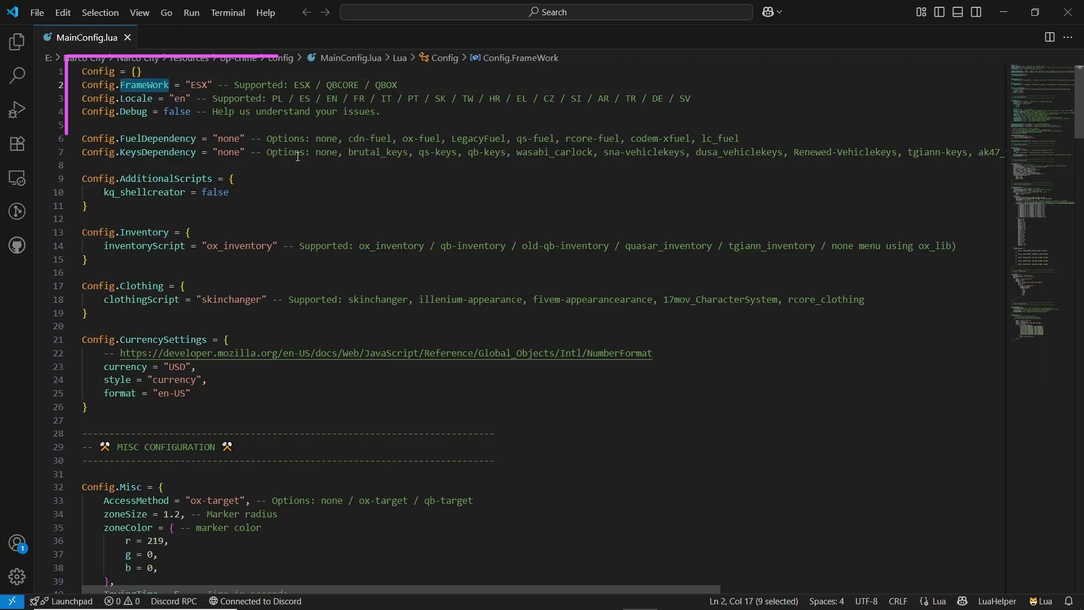
Step: Replace the ESX framework value with QBCORE copied from the comment
double_click(340, 85)
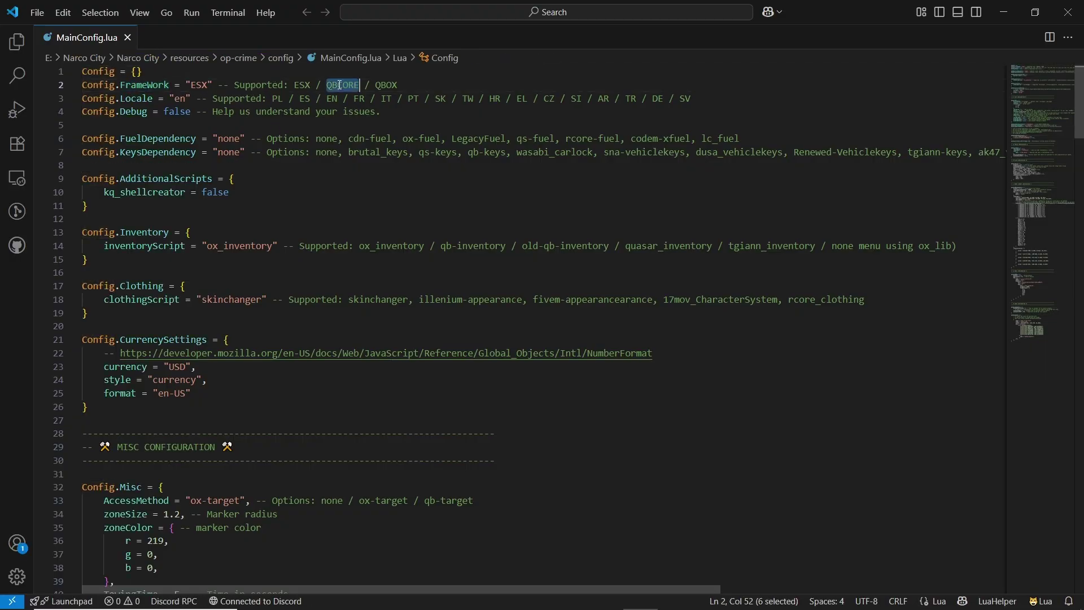
key(ctrl+c)
double_click(199, 85)
key(ctrl+v)
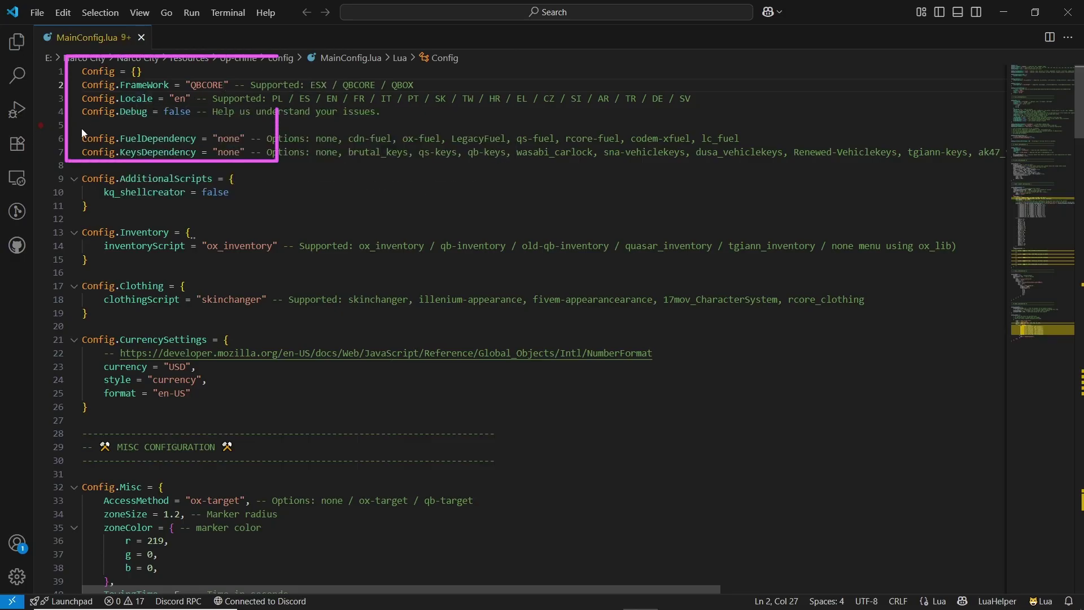
double_click(170, 112)
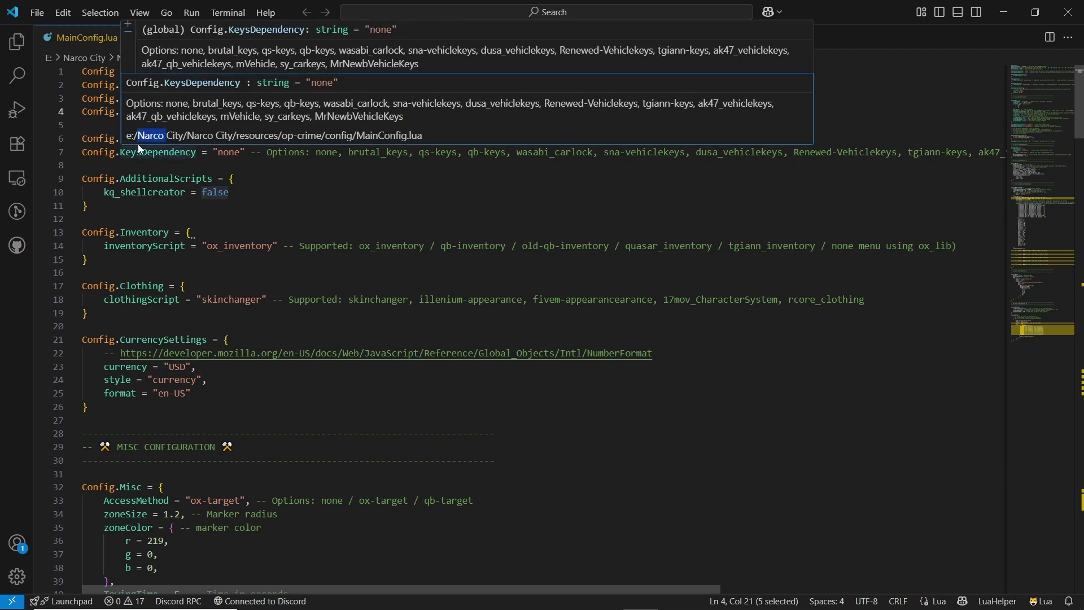
Step: Set FuelDependency to cdn-fuel instead of none
double_click(158, 139)
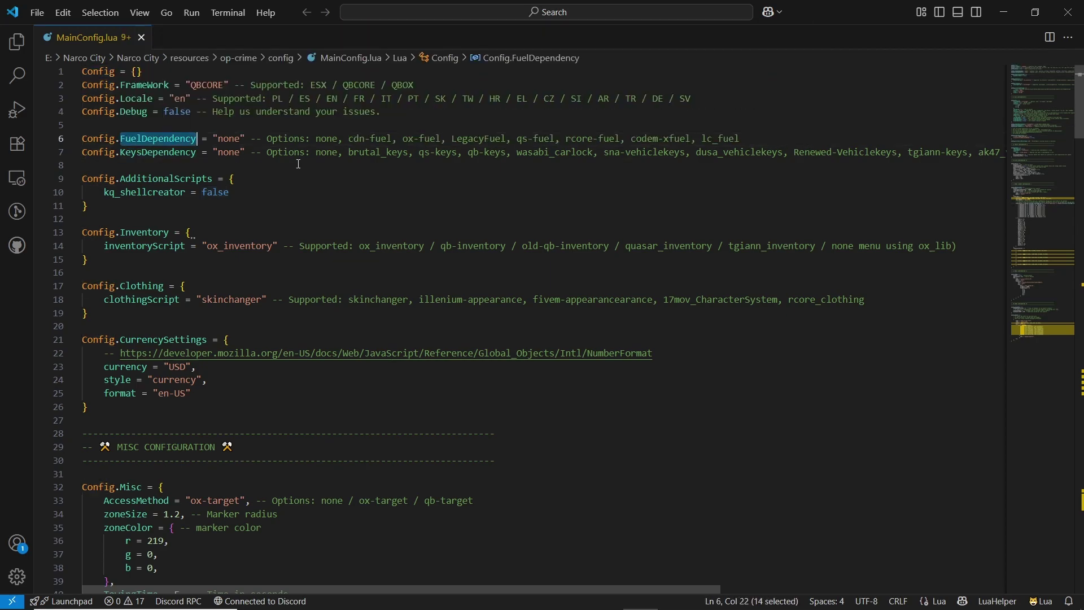
double_click(359, 139)
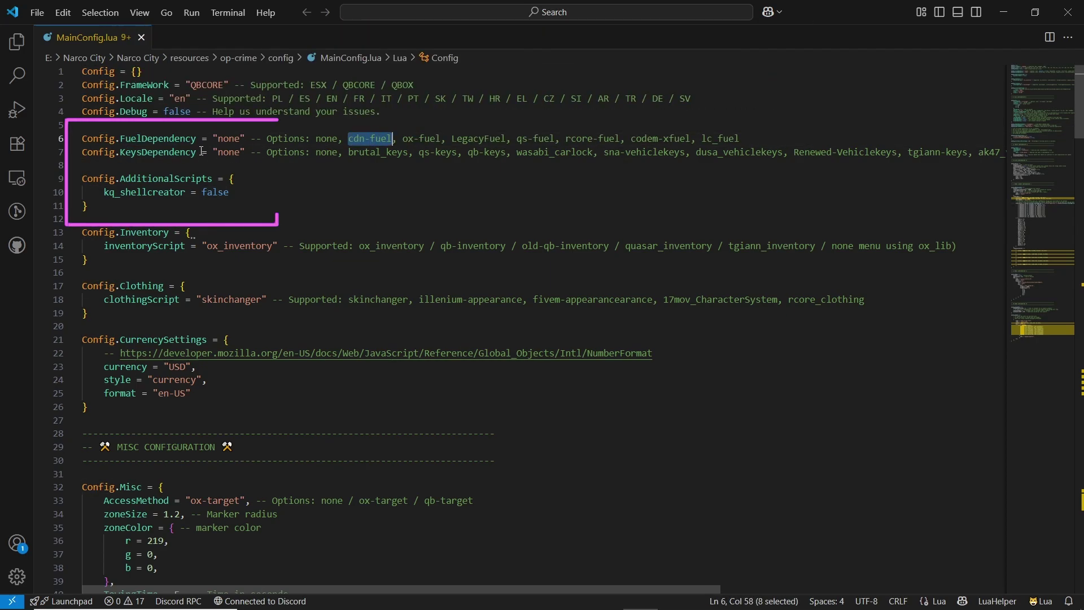
key(ctrl+c)
double_click(229, 138)
key(ctrl+v)
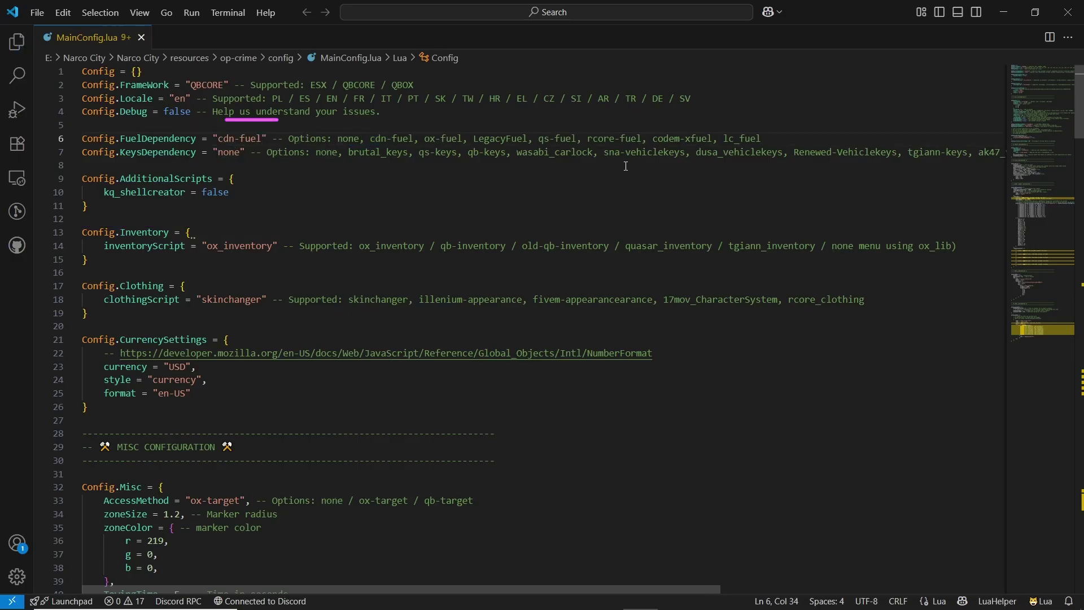
Step: Set KeysDependency to Renewed-Vehiclekeys instead of none
drag(795, 152, 900, 152)
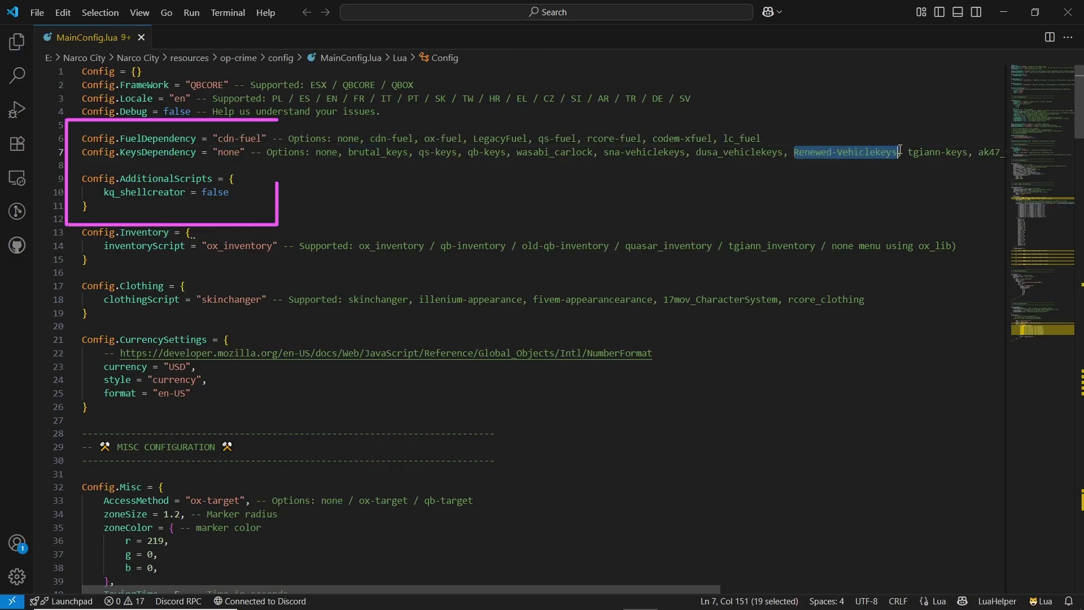
key(ctrl+c)
double_click(229, 153)
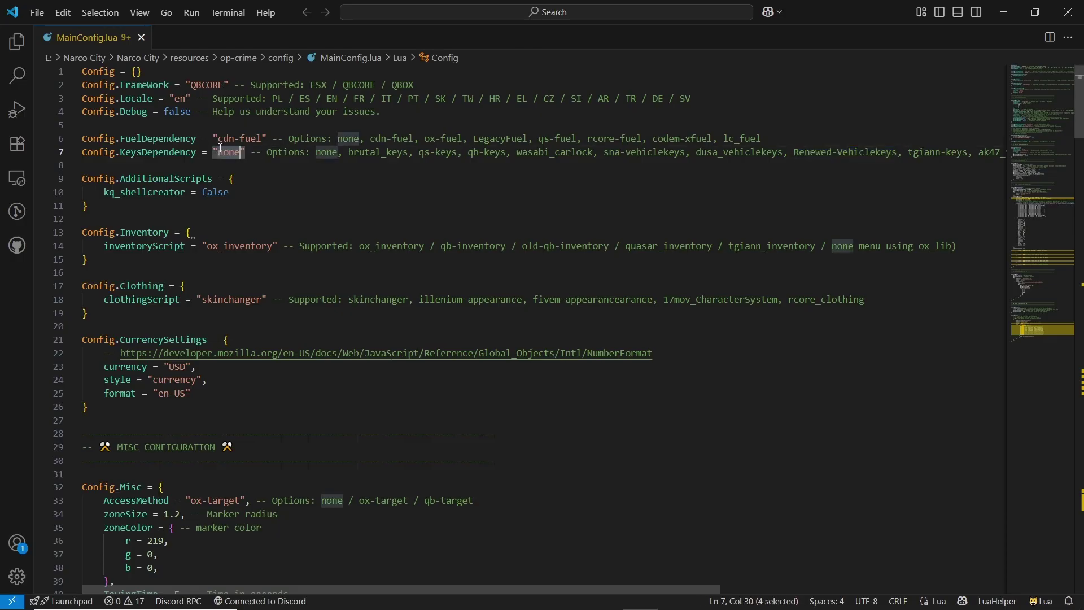
key(ctrl+v)
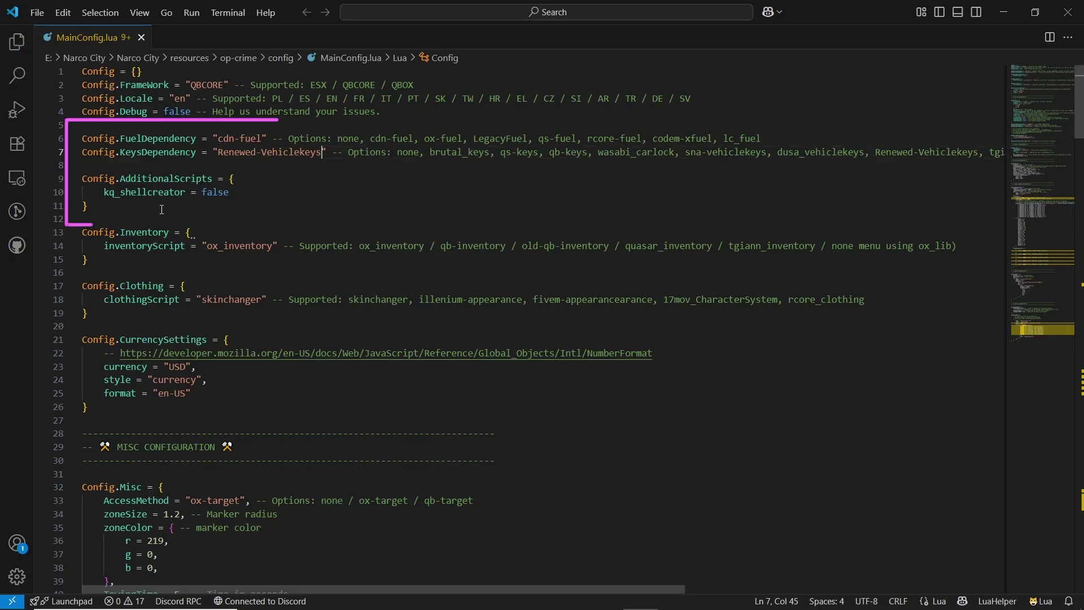
scroll(127, 175, down, 1)
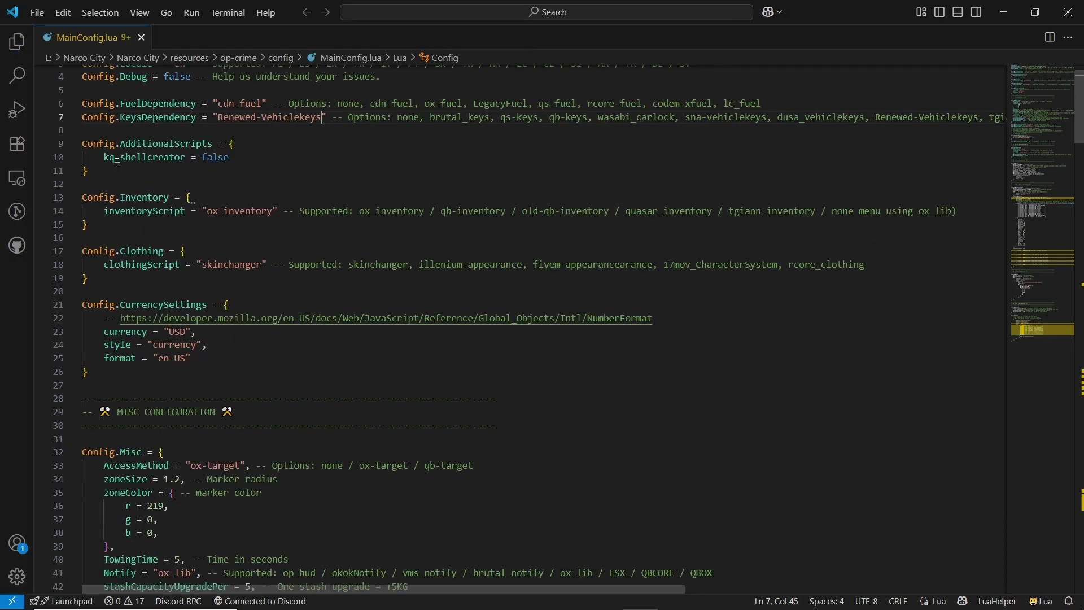
Step: Review the kq_shellcreator, ox_inventory and skinchanger values in MainConfig.lua
double_click(117, 159)
double_click(218, 159)
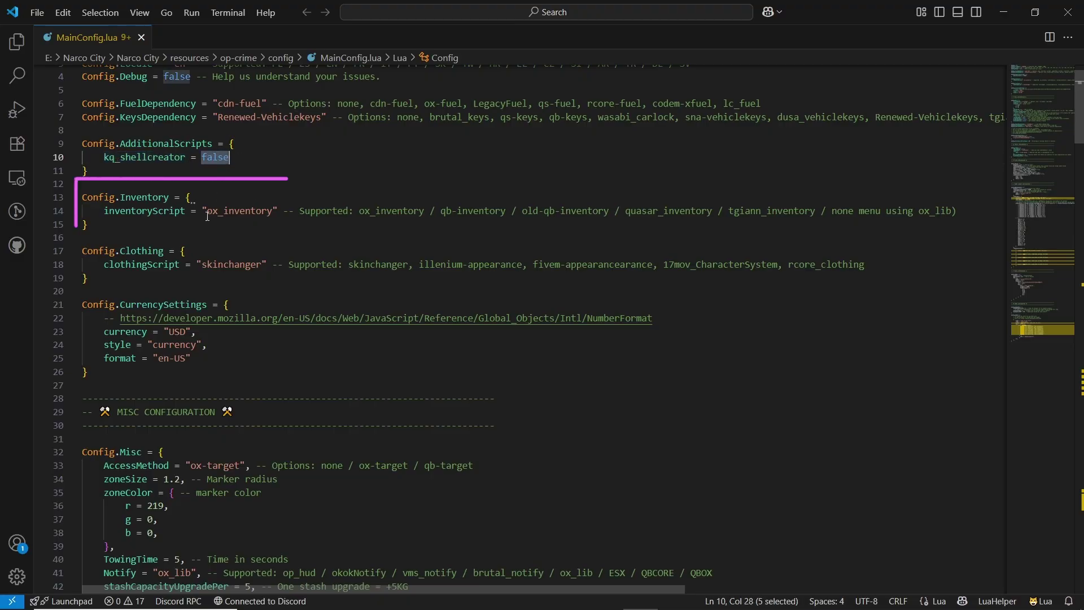
double_click(142, 211)
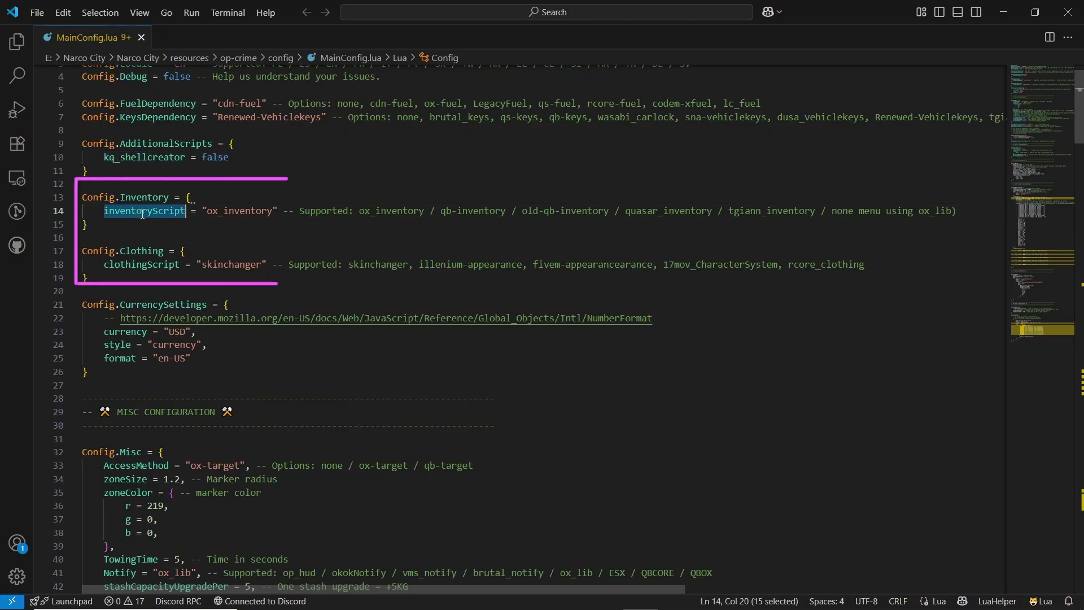
double_click(240, 212)
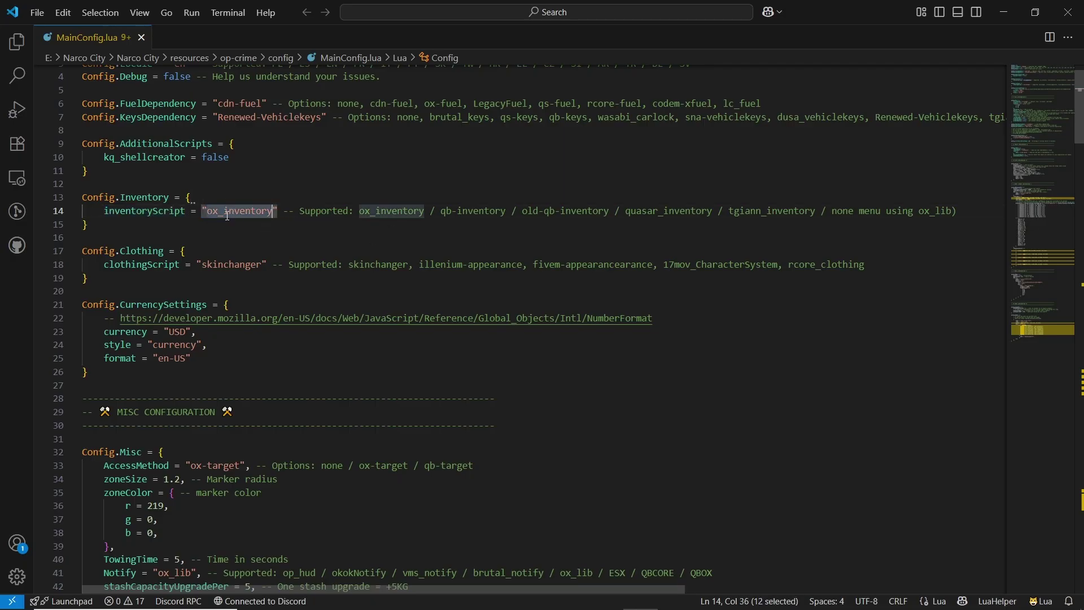
double_click(232, 265)
Step: Replace skinchanger with illenium-appearance as the Config.Clothing clothingScript value
click(147, 250)
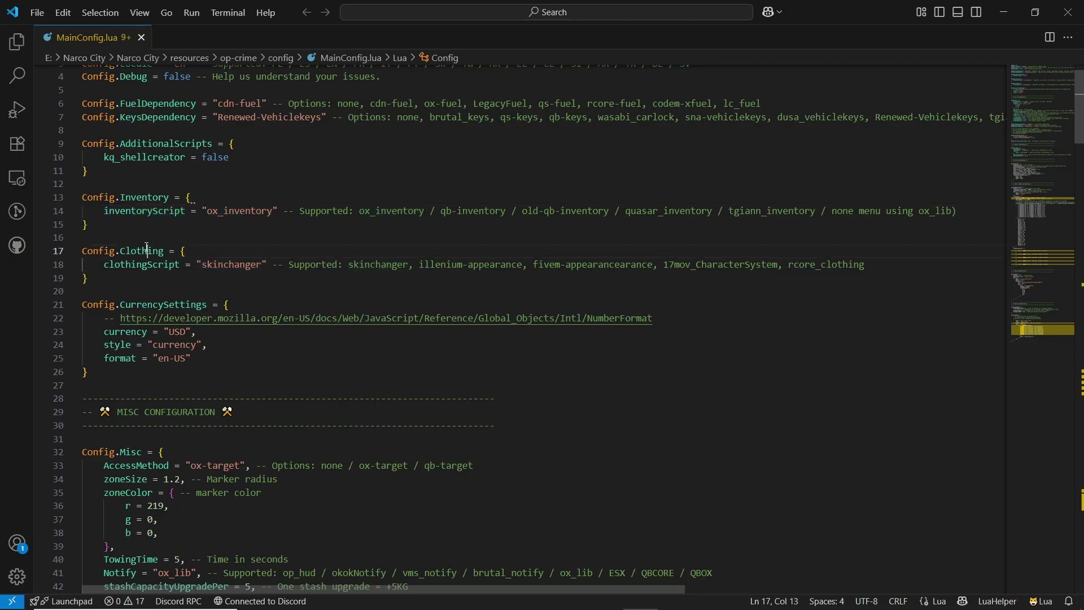
double_click(147, 251)
drag(415, 265, 524, 265)
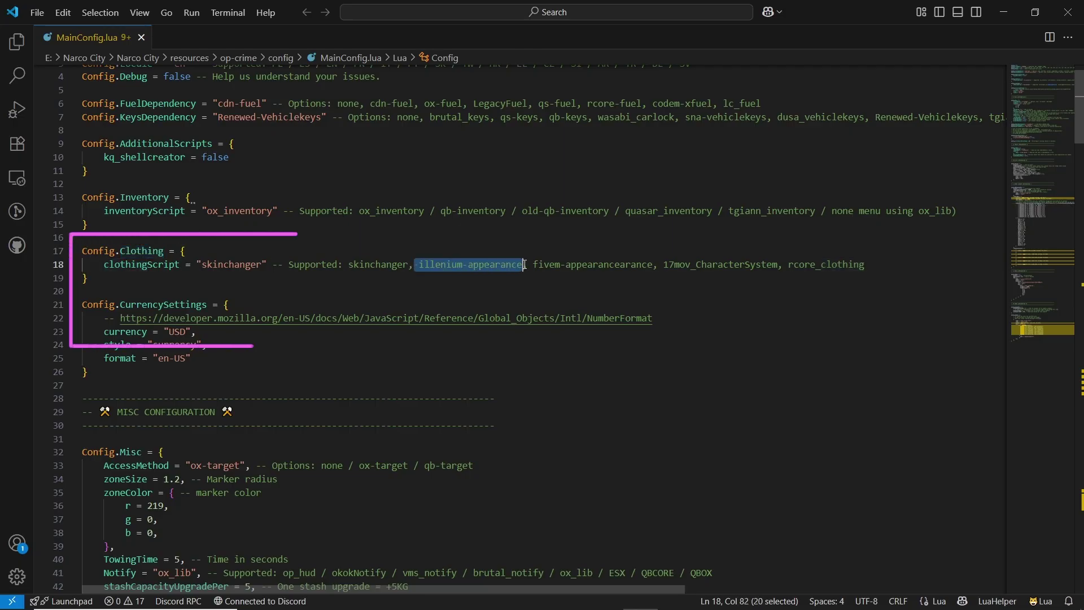
key(ctrl+c)
double_click(232, 265)
key(ctrl+v)
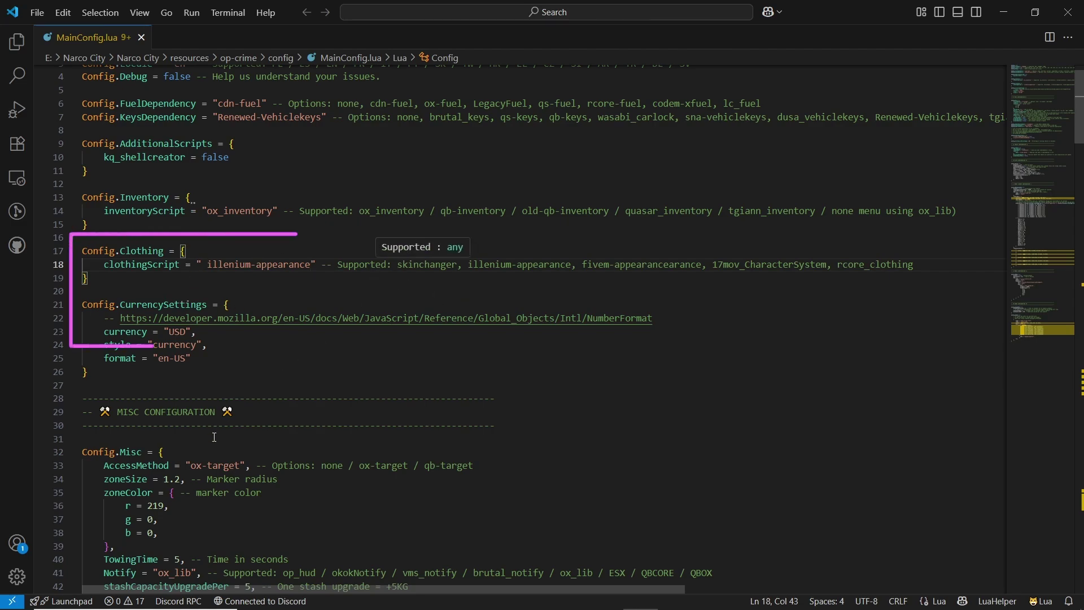
scroll(215, 440, down, 3)
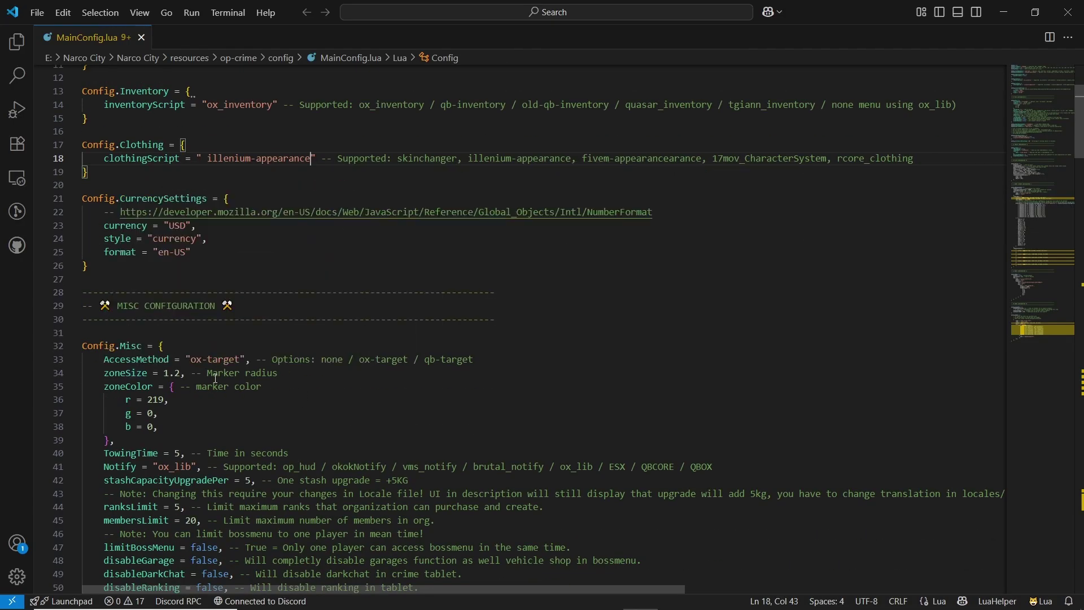
Step: Review the Config.Misc options: ox-target access, limitBossMenu, disableGarage, disableDarkChat and disableRanking
double_click(240, 361)
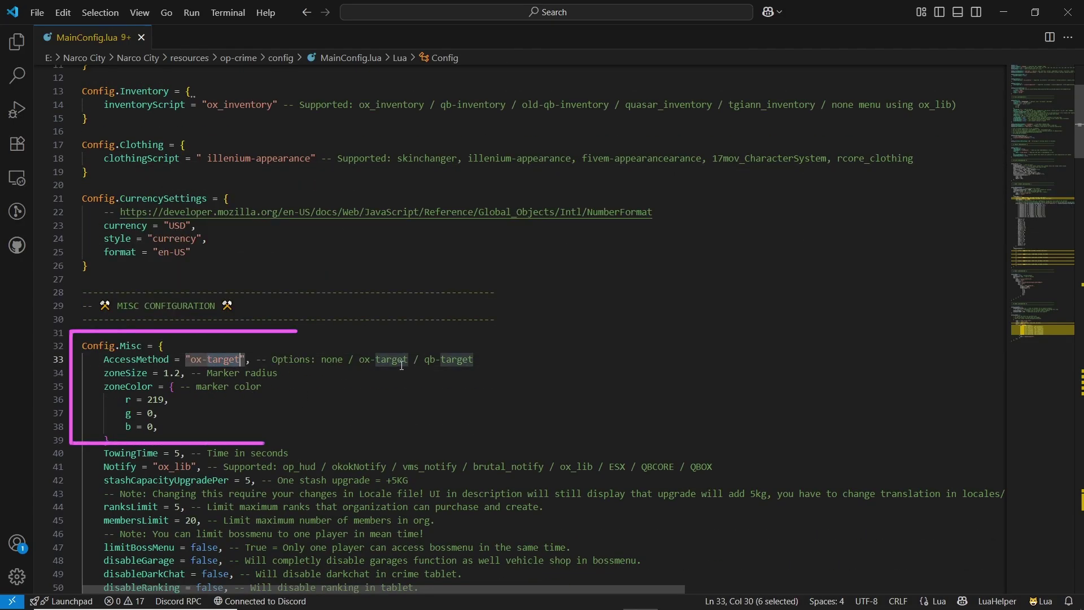
scroll(244, 364, down, 5)
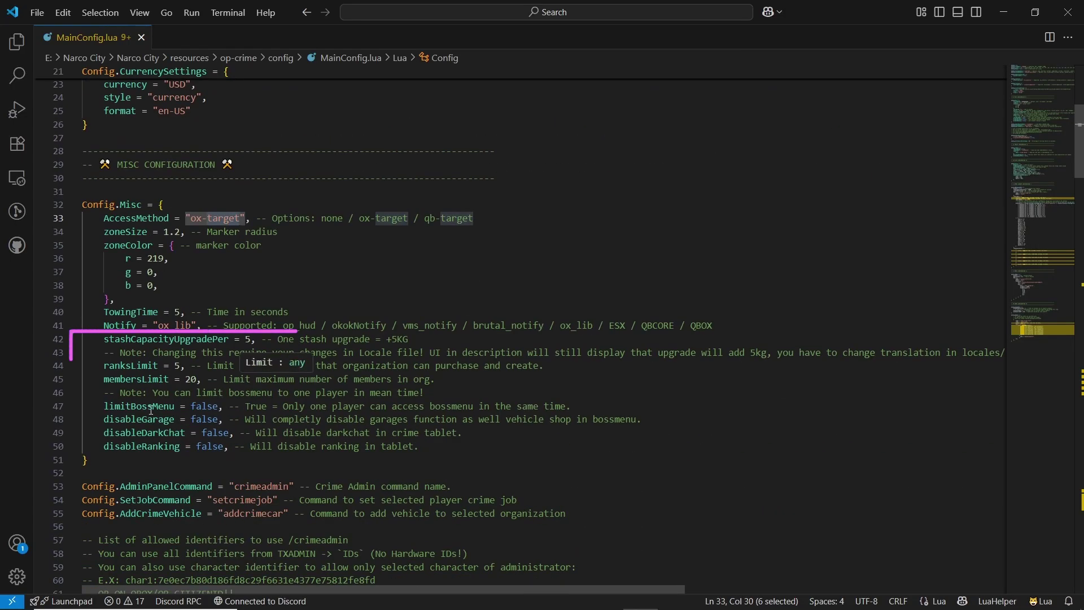
double_click(139, 371)
double_click(146, 398)
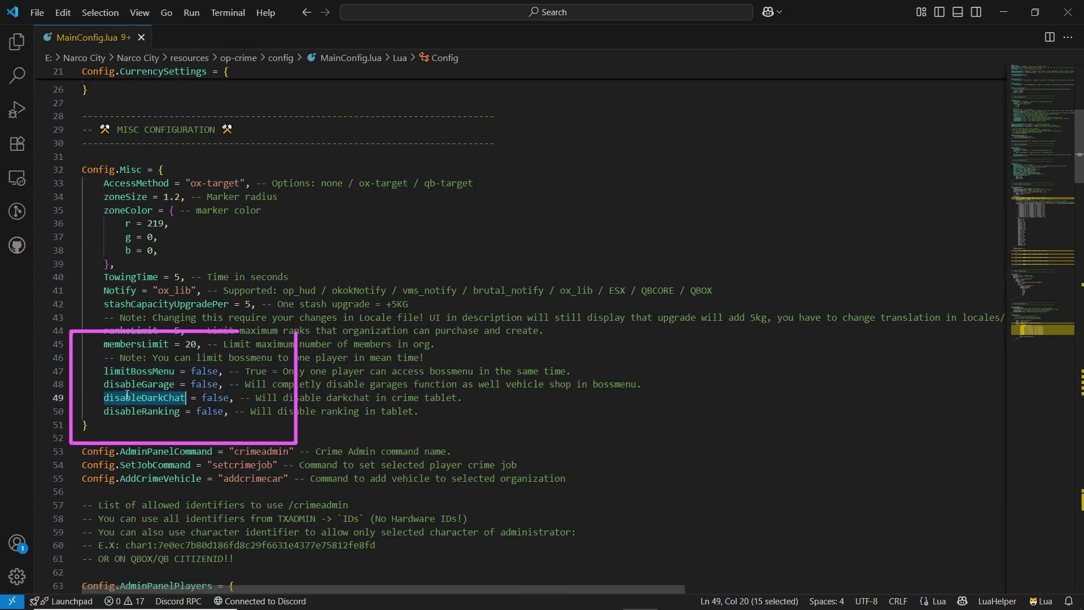
double_click(142, 385)
double_click(146, 398)
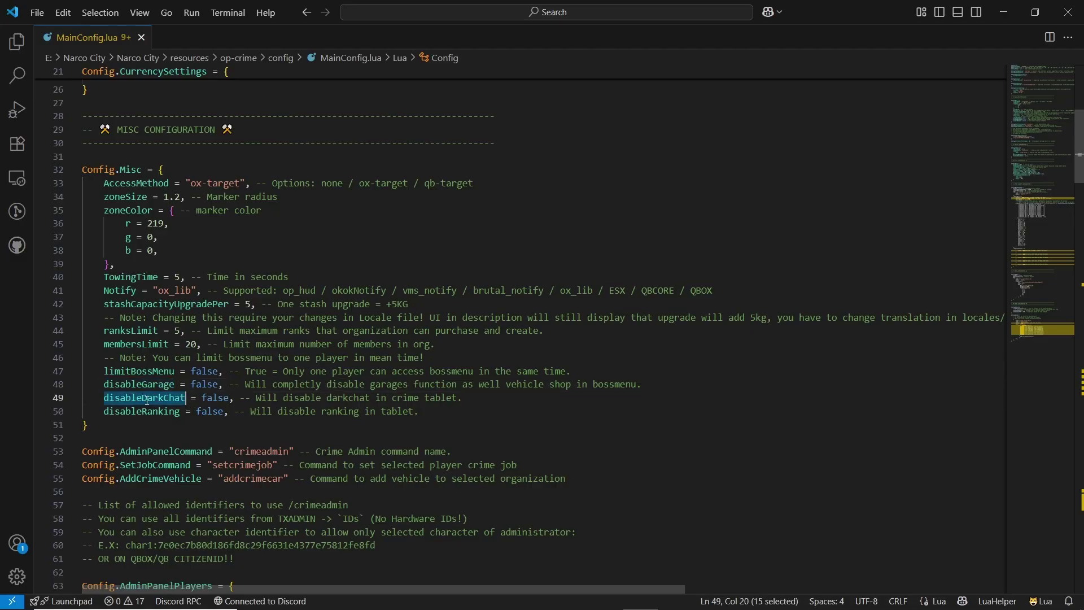
double_click(142, 411)
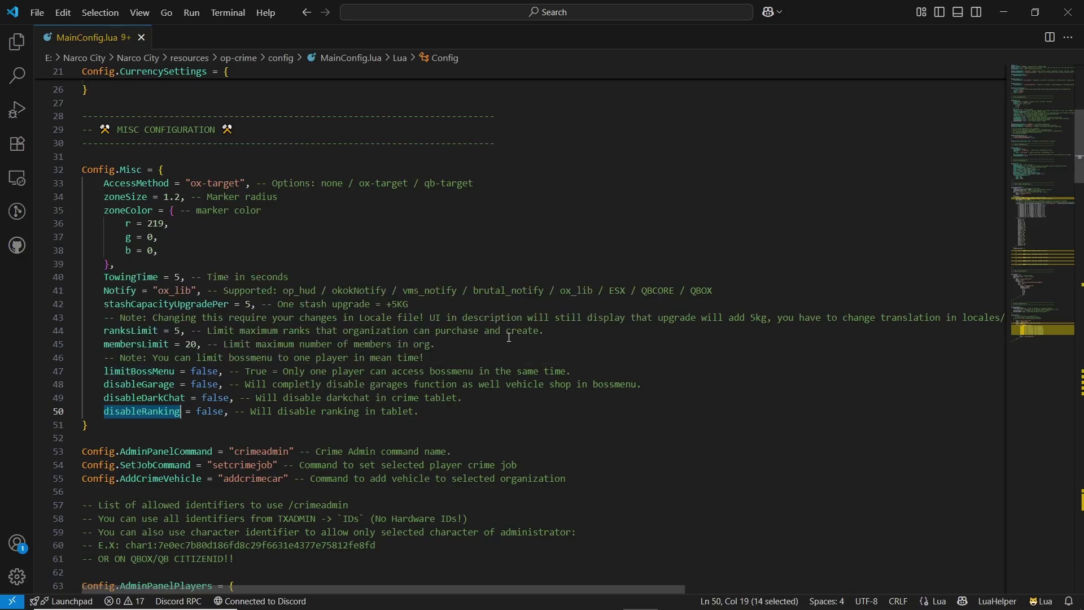
scroll(325, 357, down, 2)
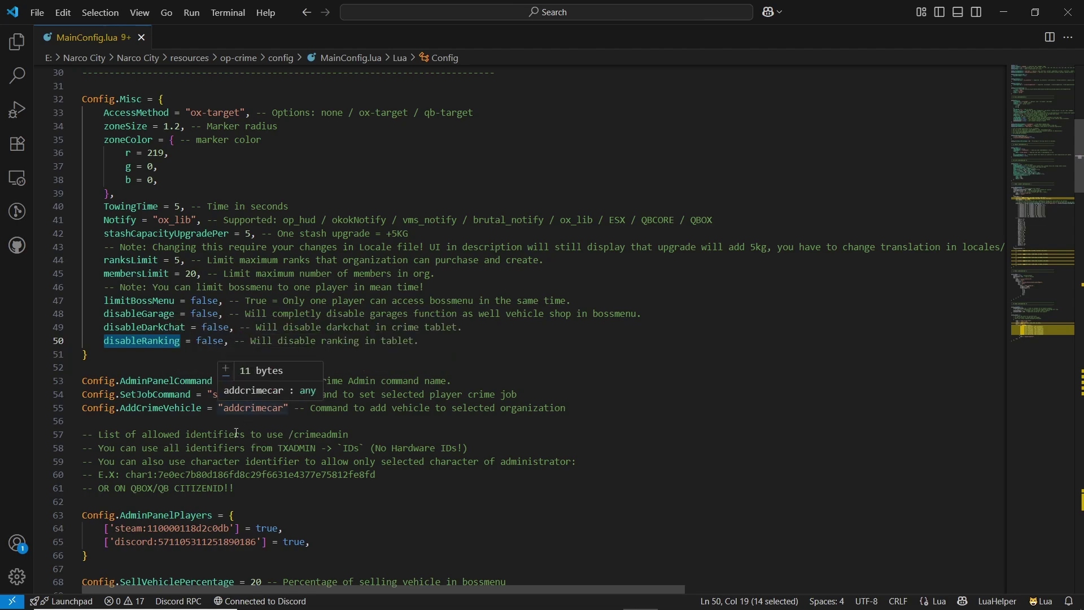
Step: Review the admin commands crime, setcrimejob, addcrimecar and their descriptions
double_click(444, 411)
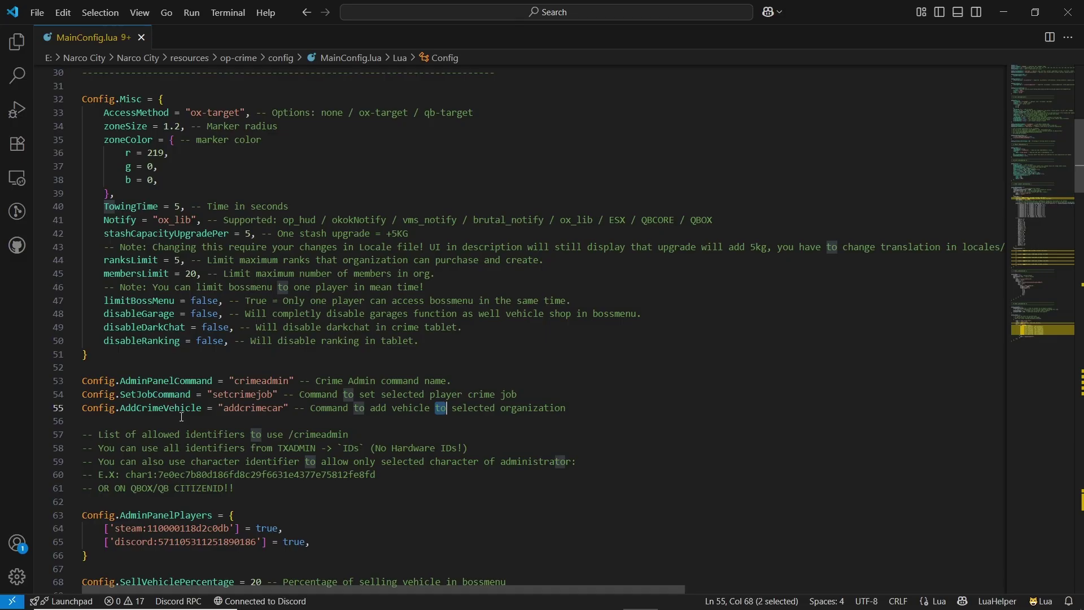
double_click(361, 382)
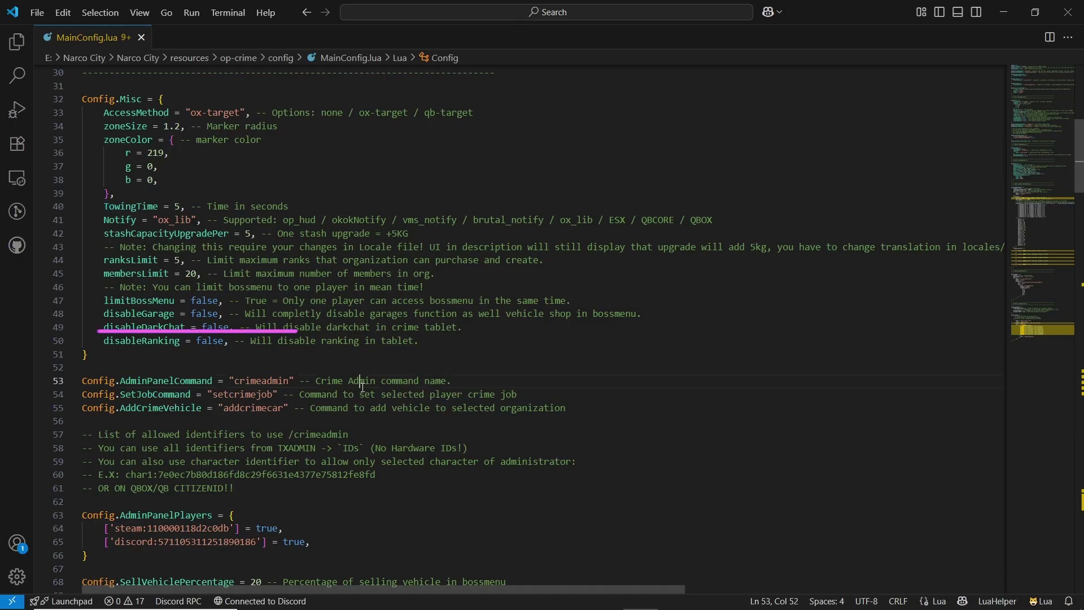
double_click(422, 395)
double_click(411, 407)
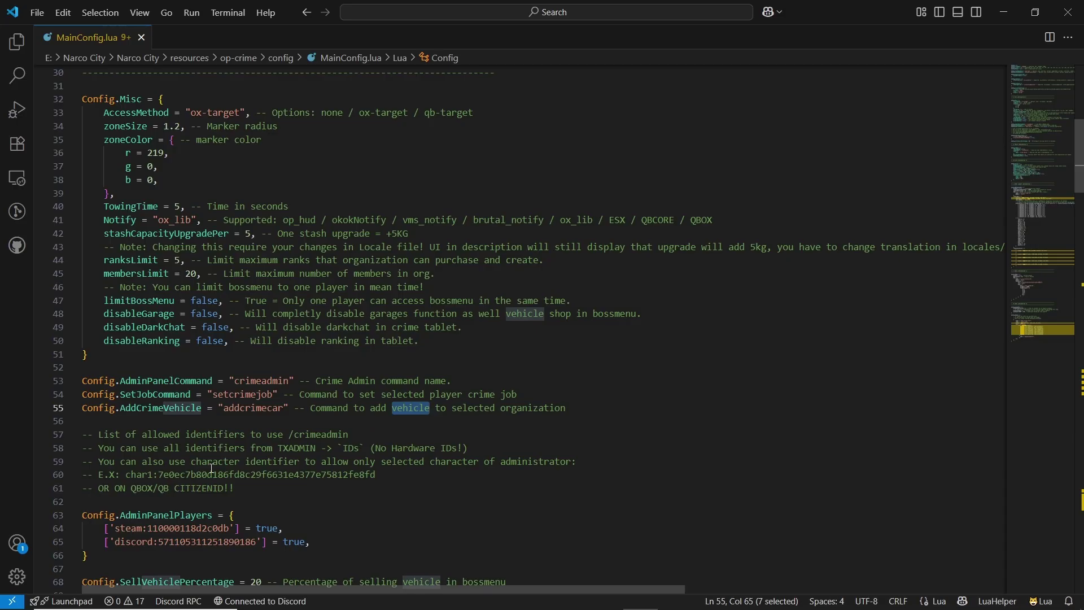
scroll(211, 469, down, 3)
Step: Change the Steam entry in Config.AdminPanelPlayers from true to false, keeping Discord true
double_click(170, 423)
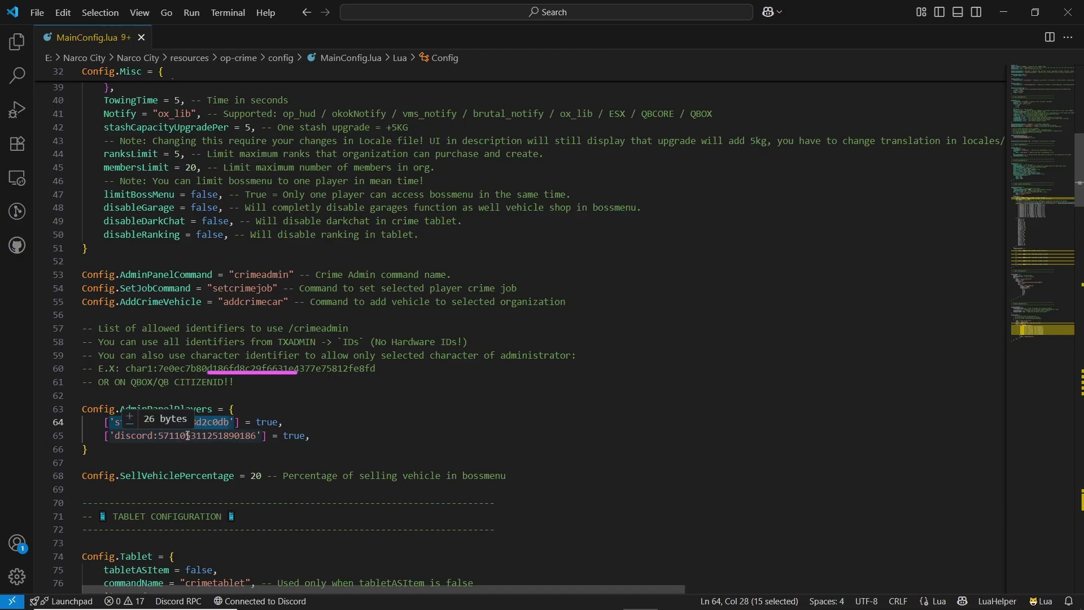
double_click(228, 436)
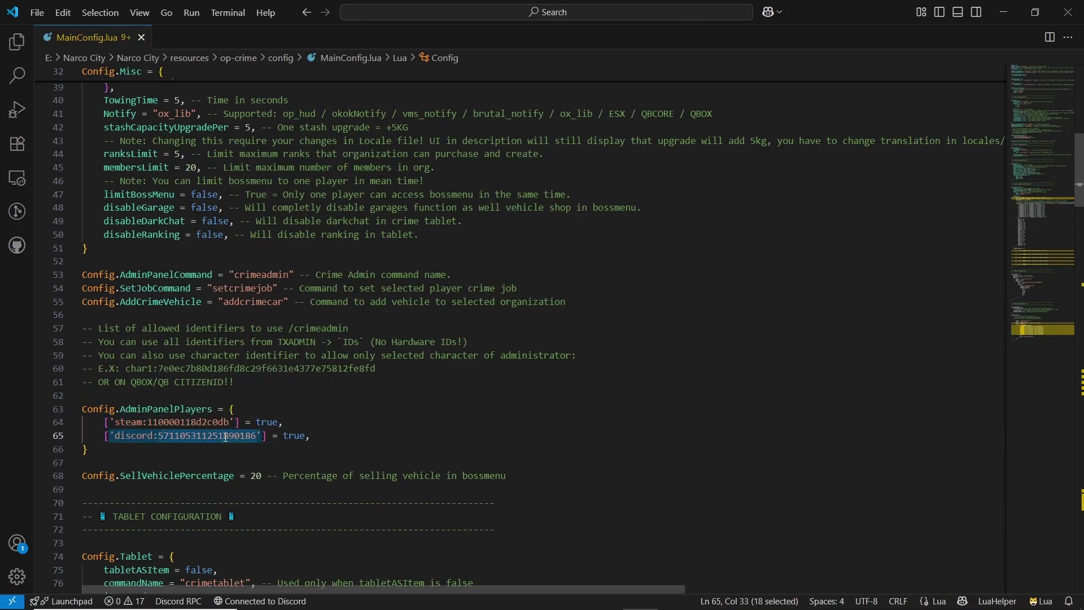
click(267, 422)
double_click(268, 423)
text(FAS)
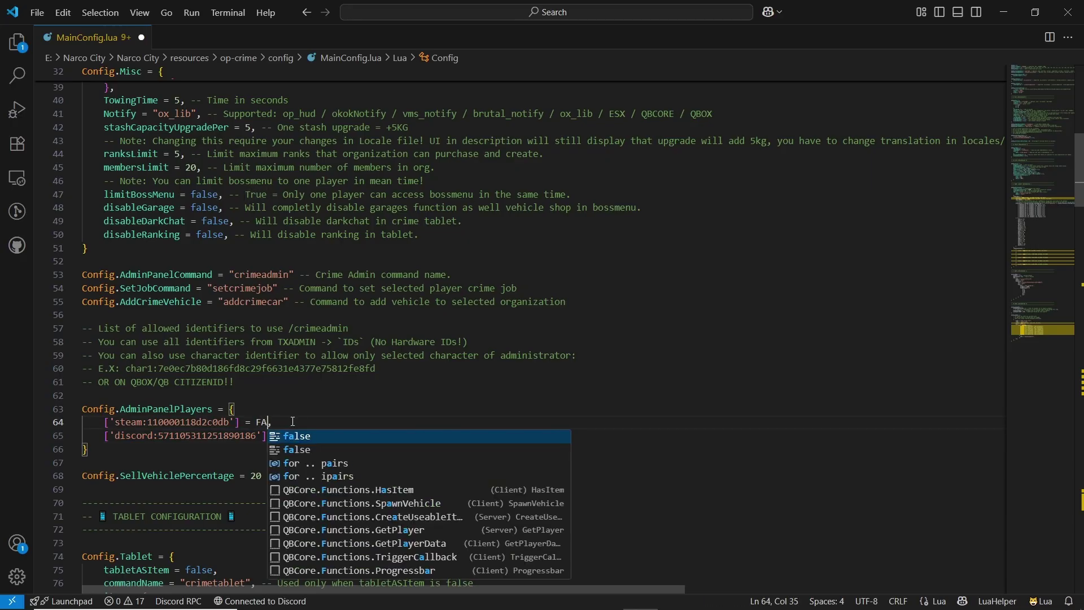
click(326, 438)
scroll(277, 444, down, 3)
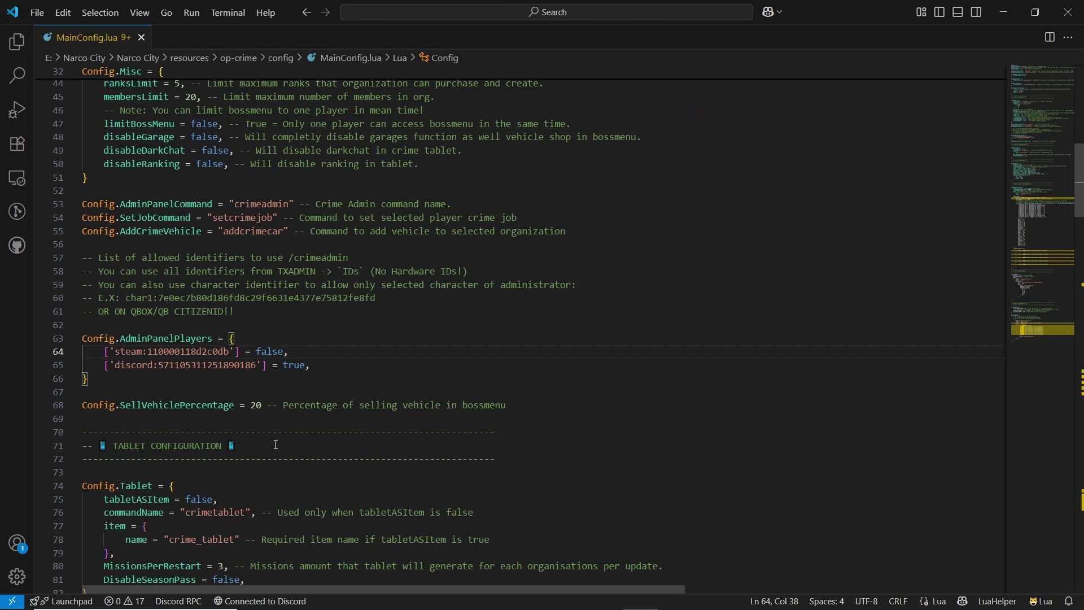
double_click(196, 373)
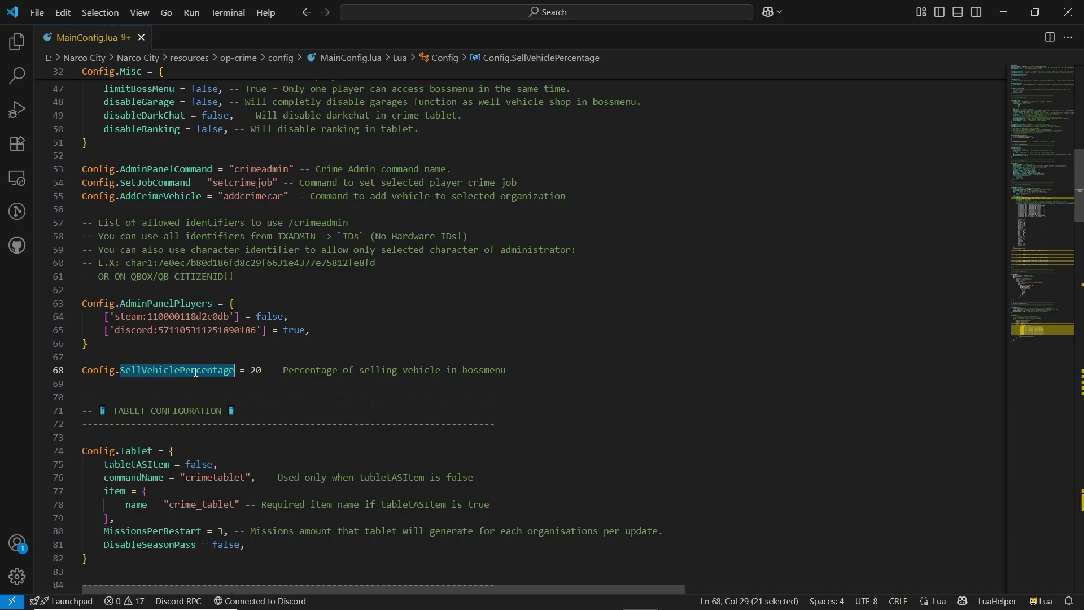
click(263, 371)
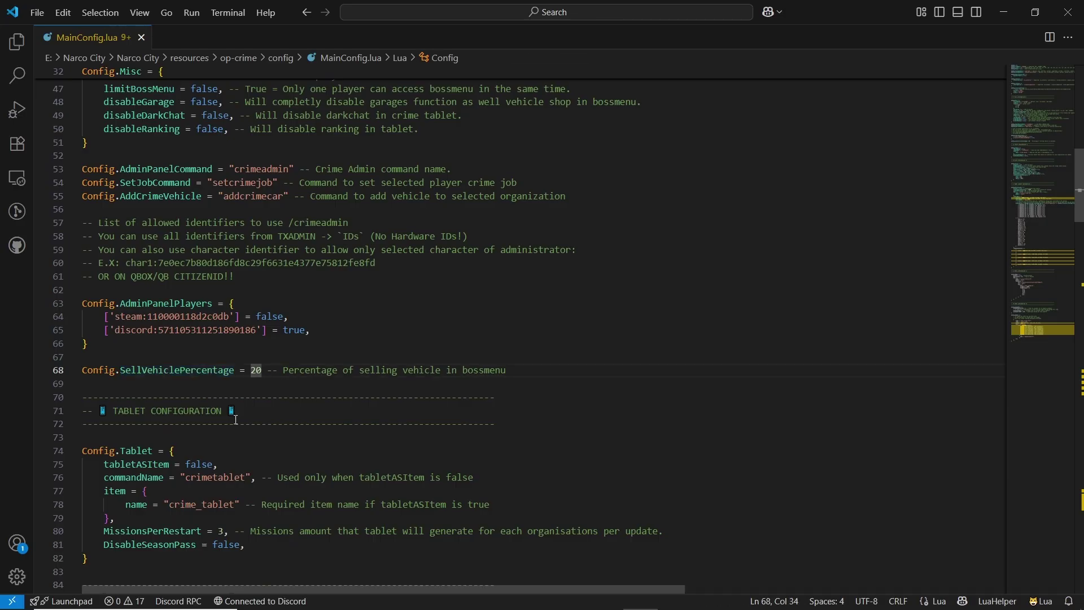
scroll(105, 388, down, 2)
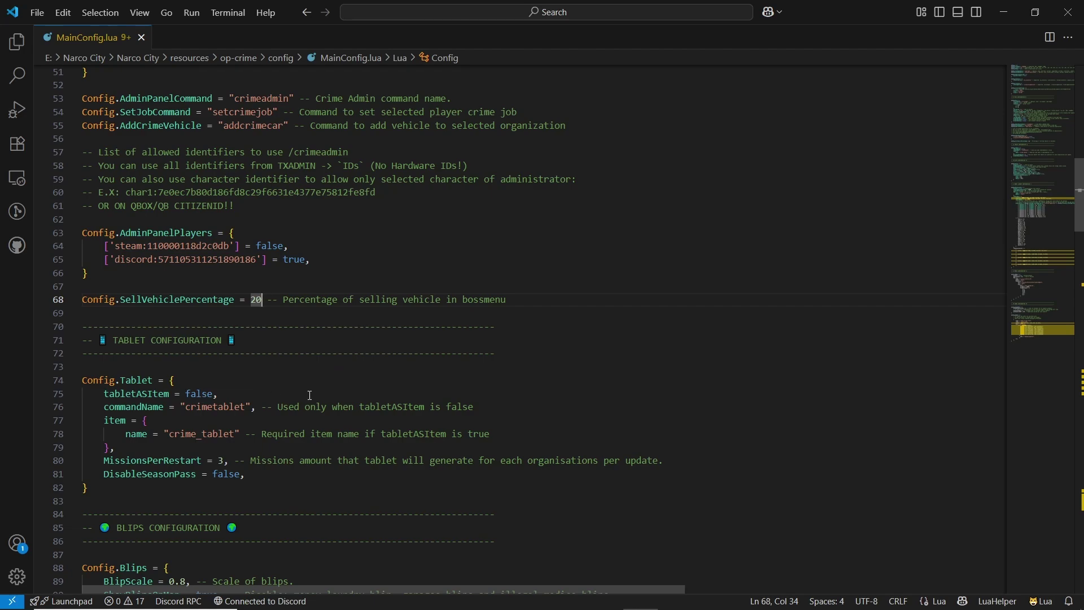
click(186, 395)
double_click(198, 409)
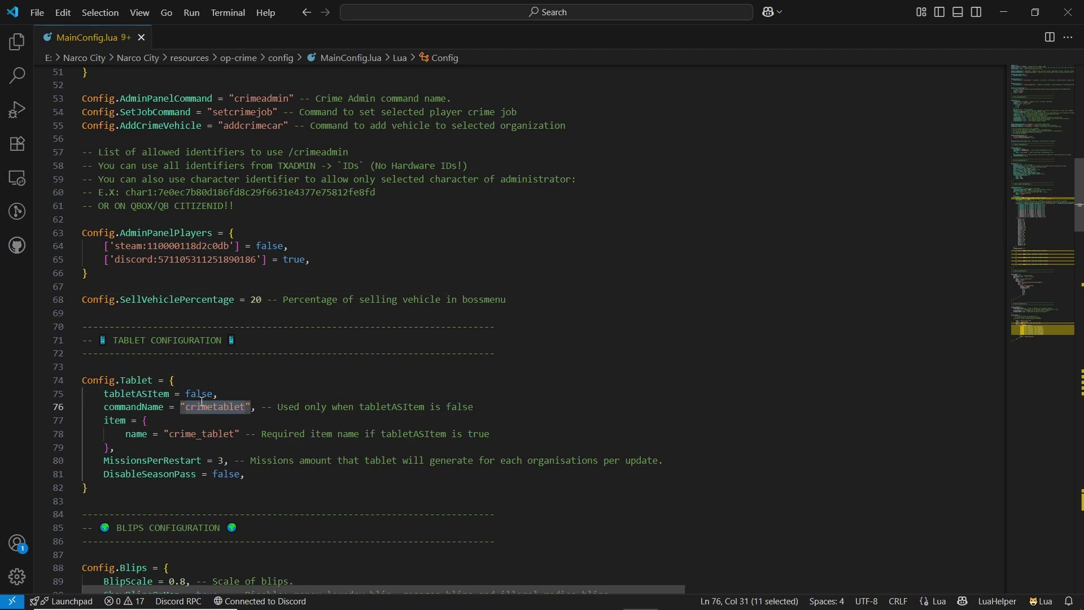
double_click(204, 407)
click(192, 394)
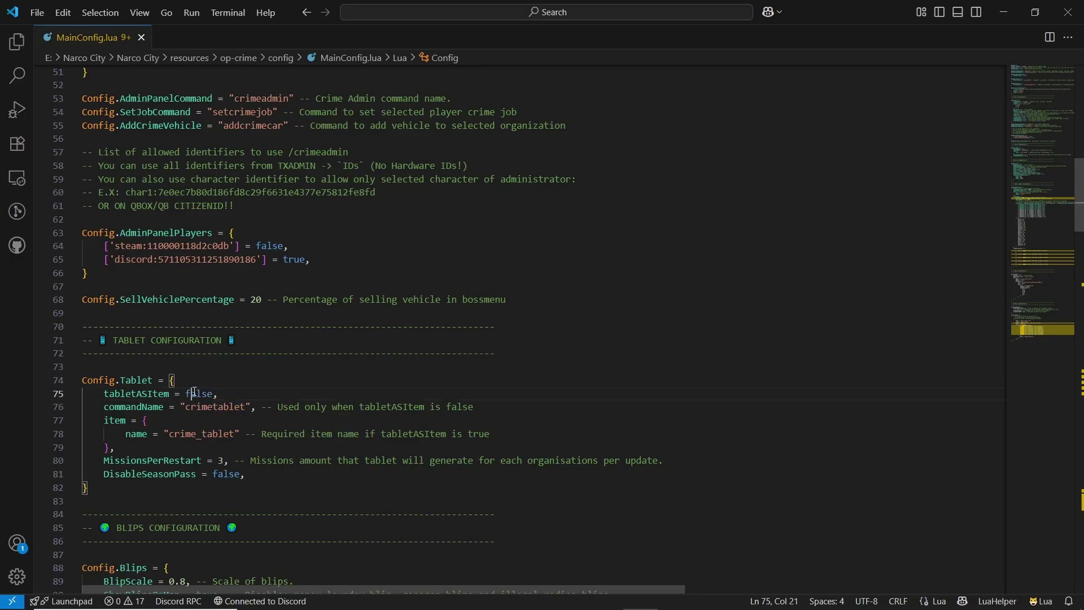
double_click(193, 394)
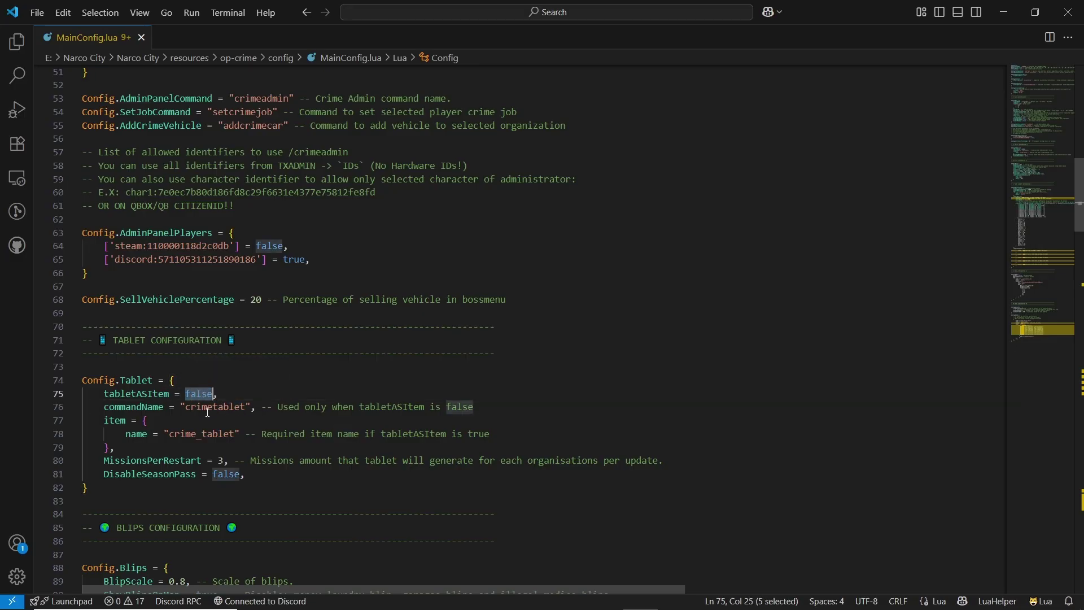
scroll(178, 457, down, 2)
click(163, 419)
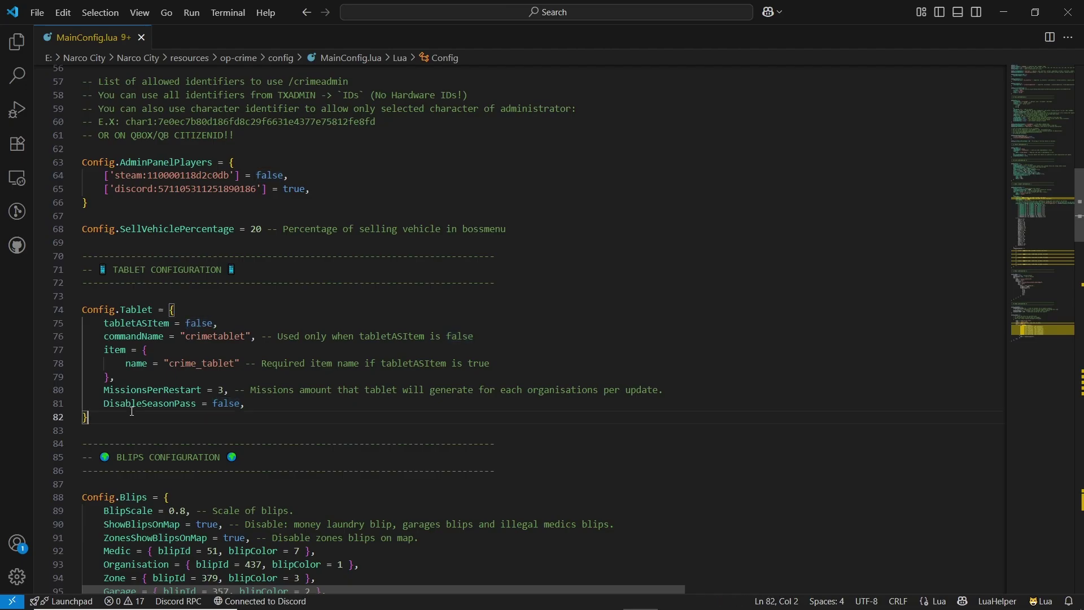
double_click(202, 404)
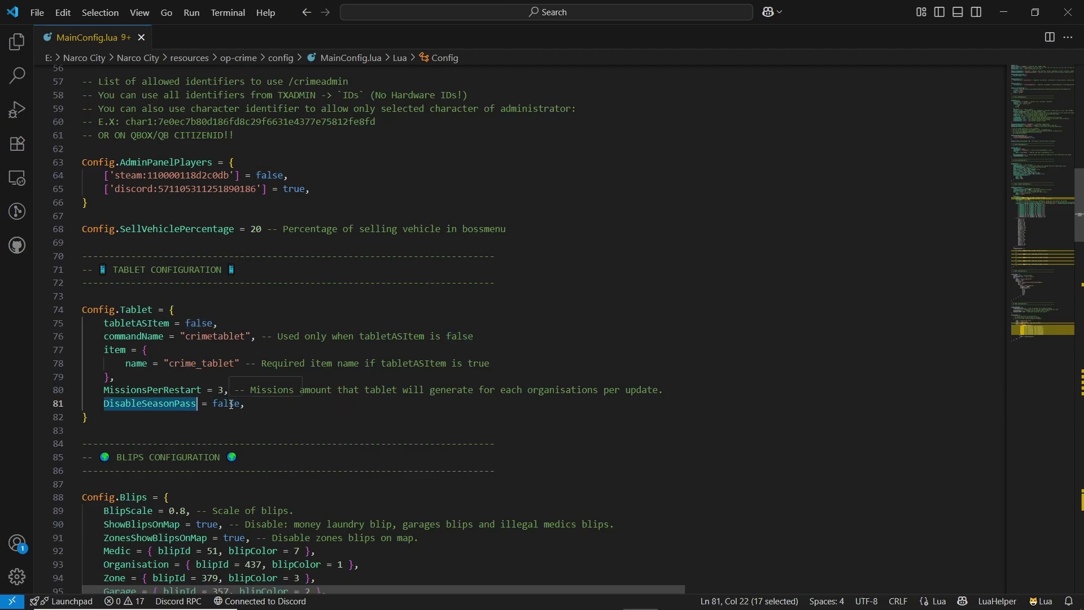
scroll(204, 443, down, 2)
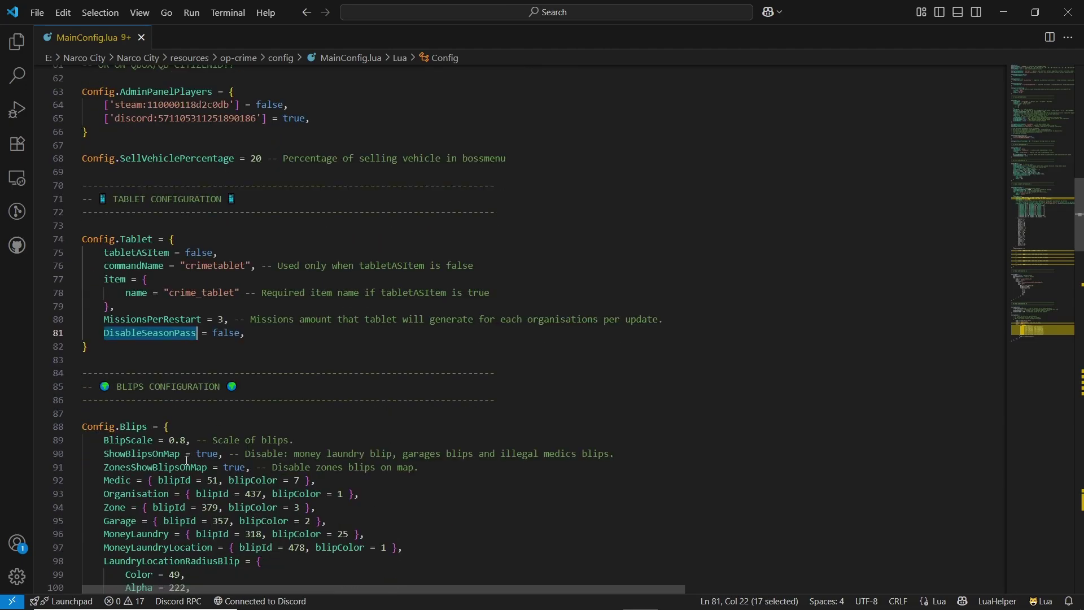
scroll(202, 418, down, 2)
scroll(123, 399, down, 3)
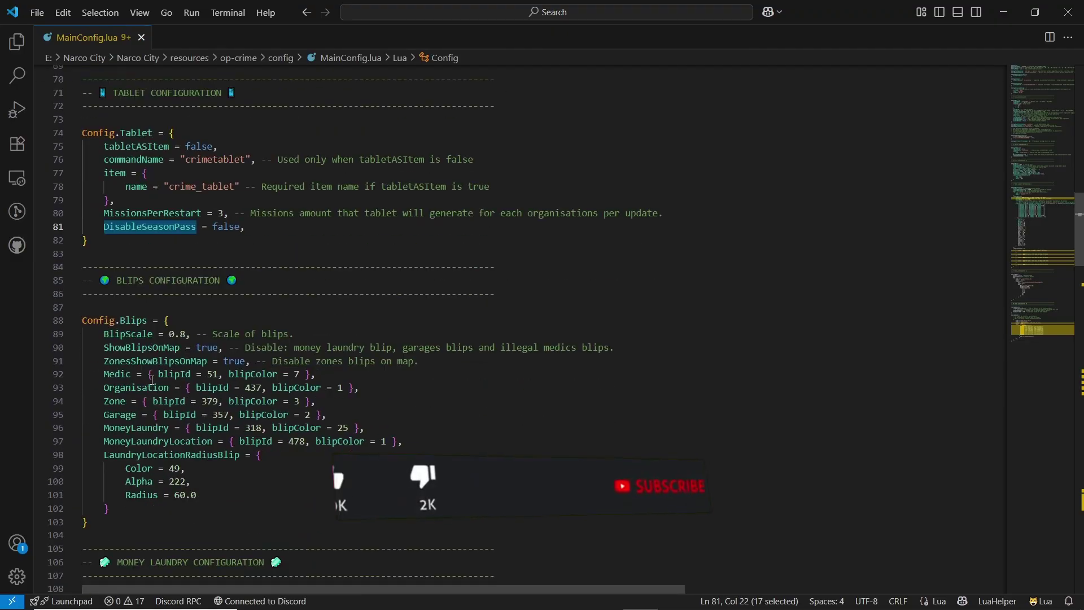
scroll(293, 390, down, 6)
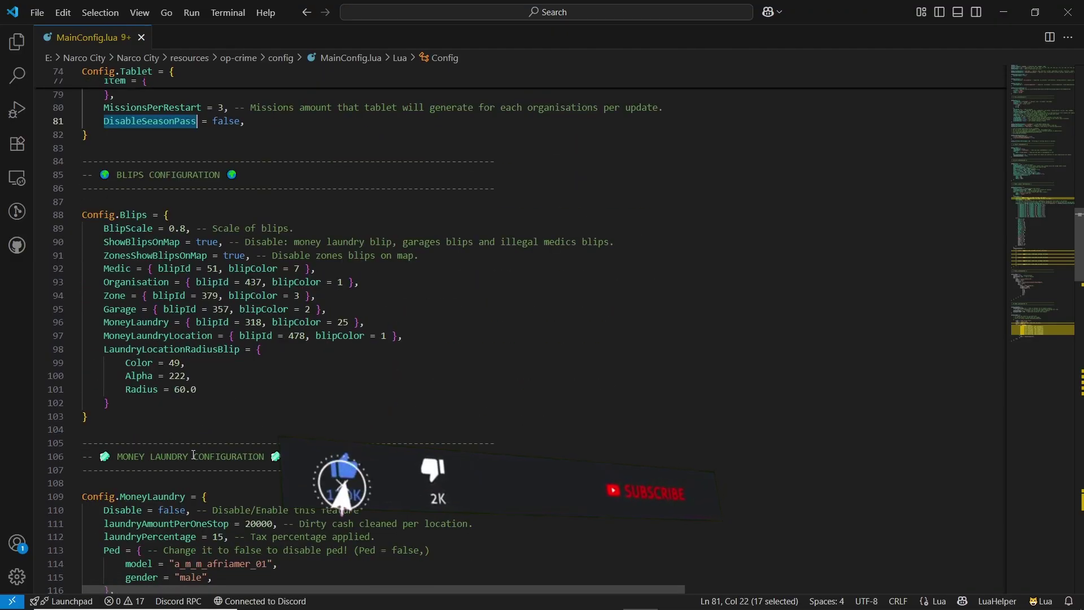
scroll(157, 298, down, 1)
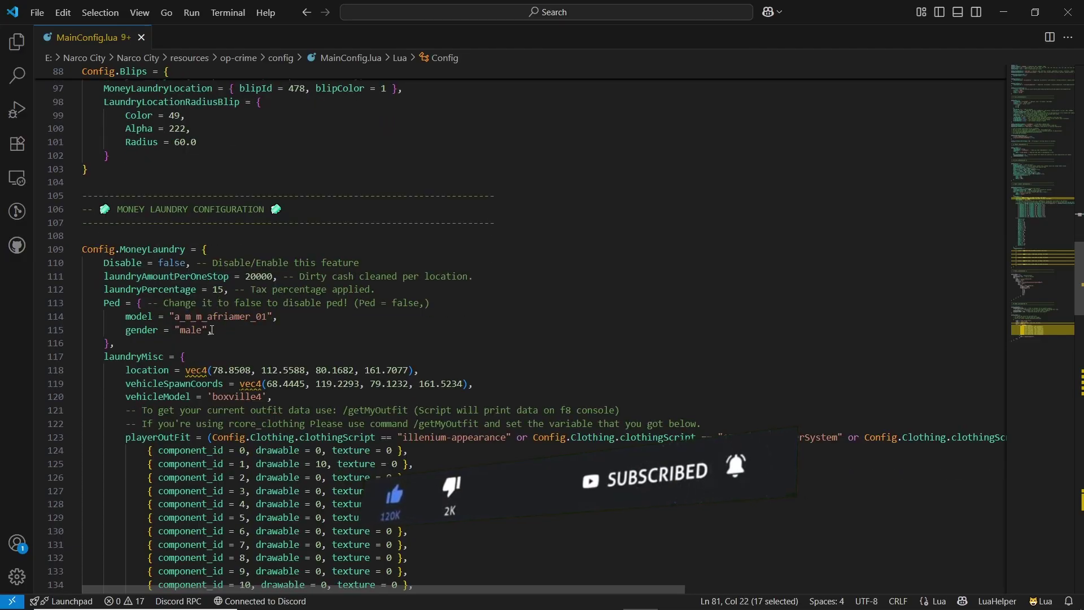
scroll(211, 330, down, 2)
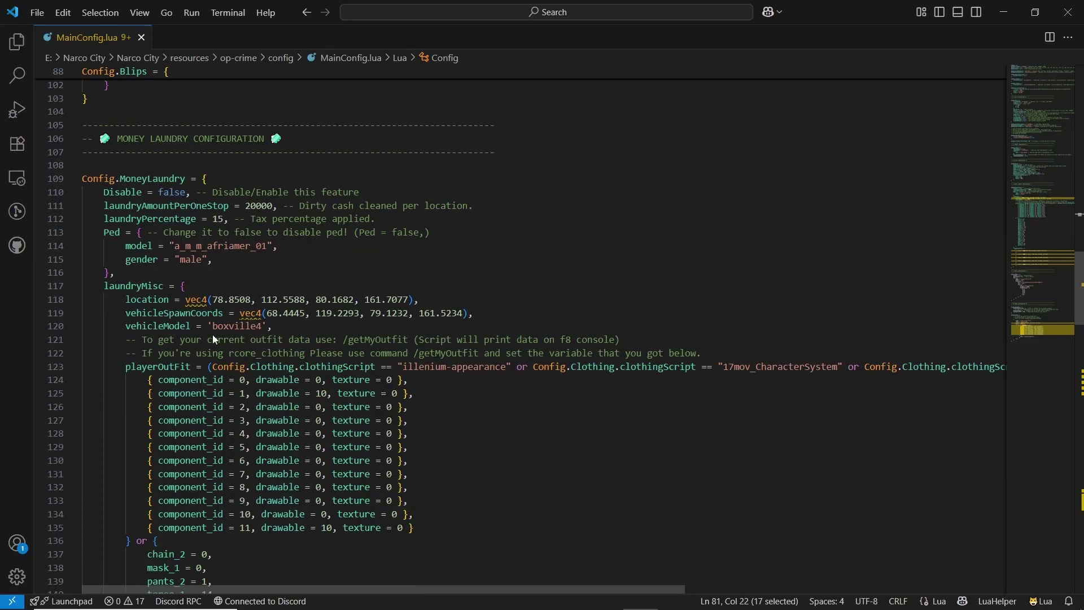
scroll(195, 306, down, 14)
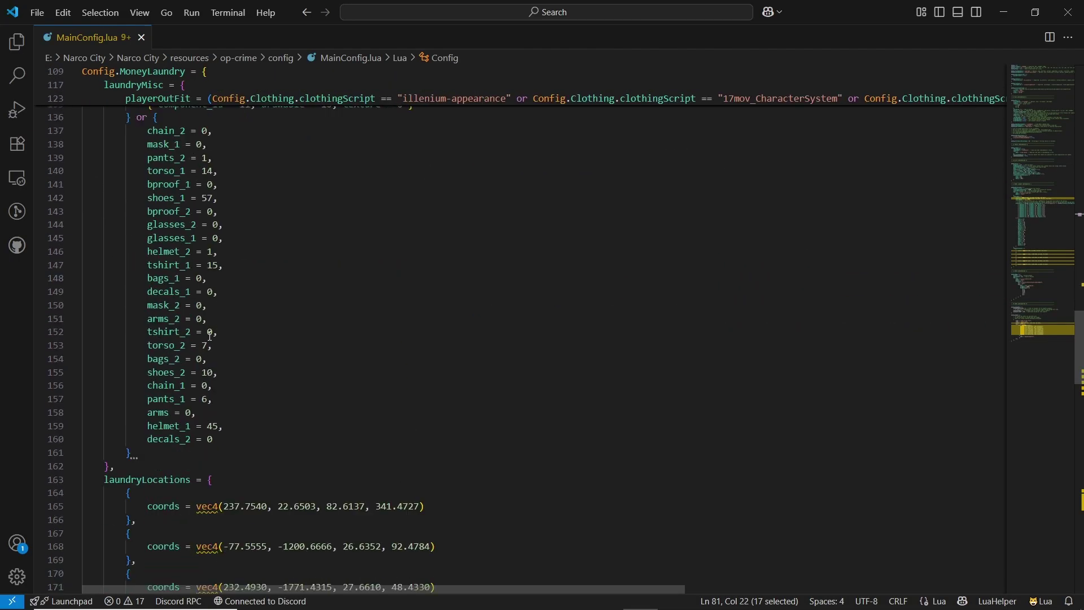
scroll(204, 358, down, 8)
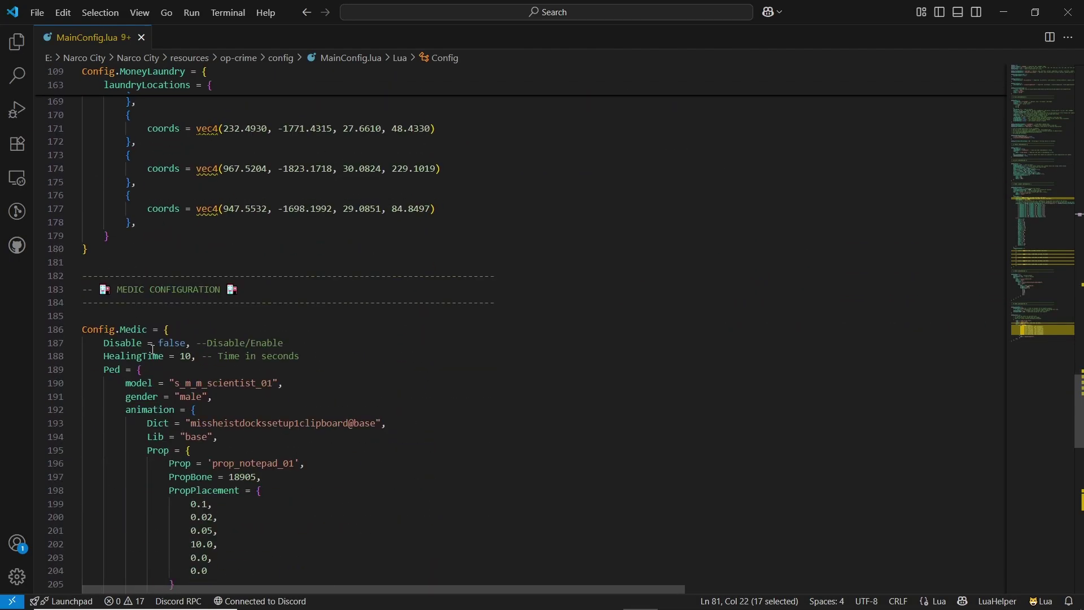
scroll(201, 402, down, 11)
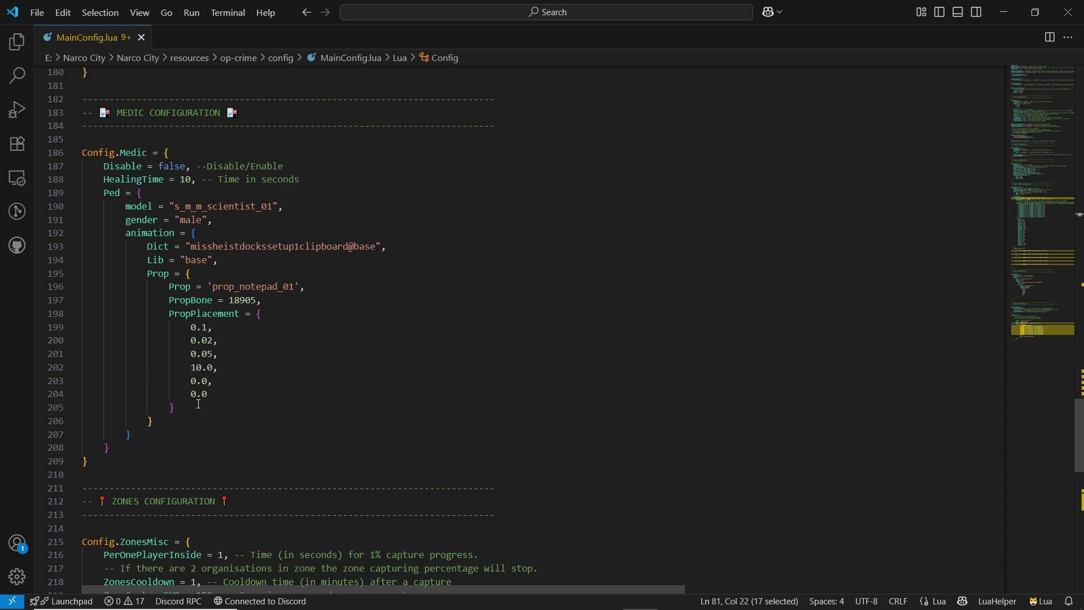
scroll(193, 433, down, 4)
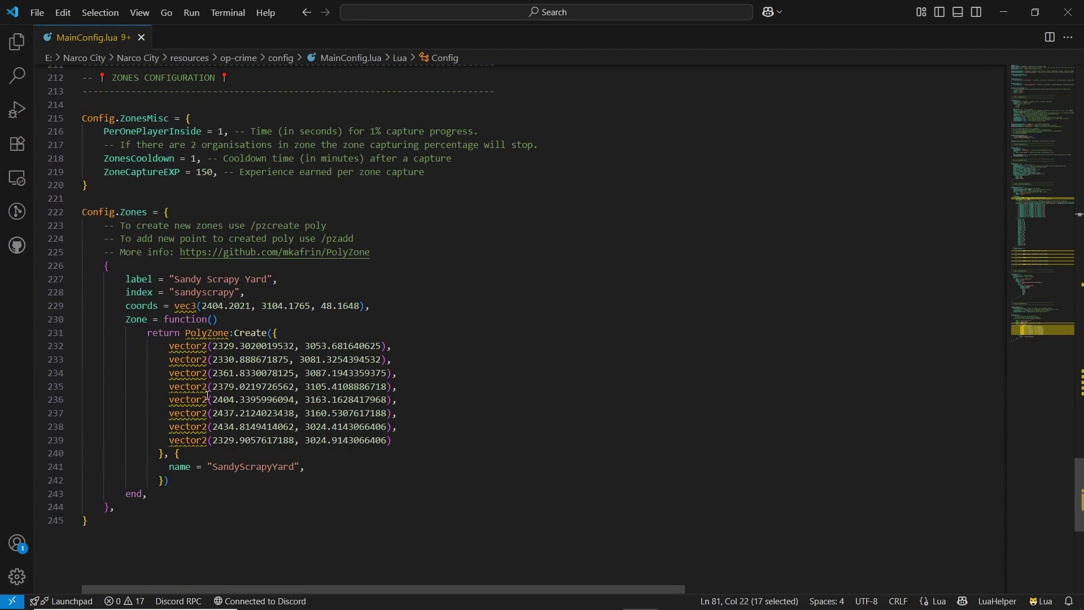
scroll(187, 312, down, 2)
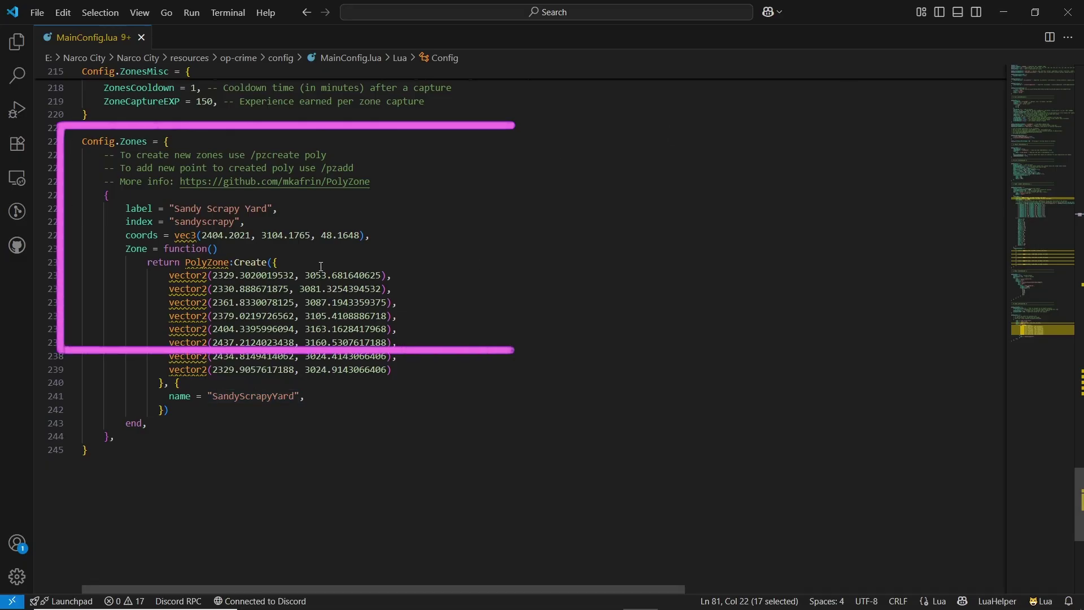
scroll(1055, 219, up, 20)
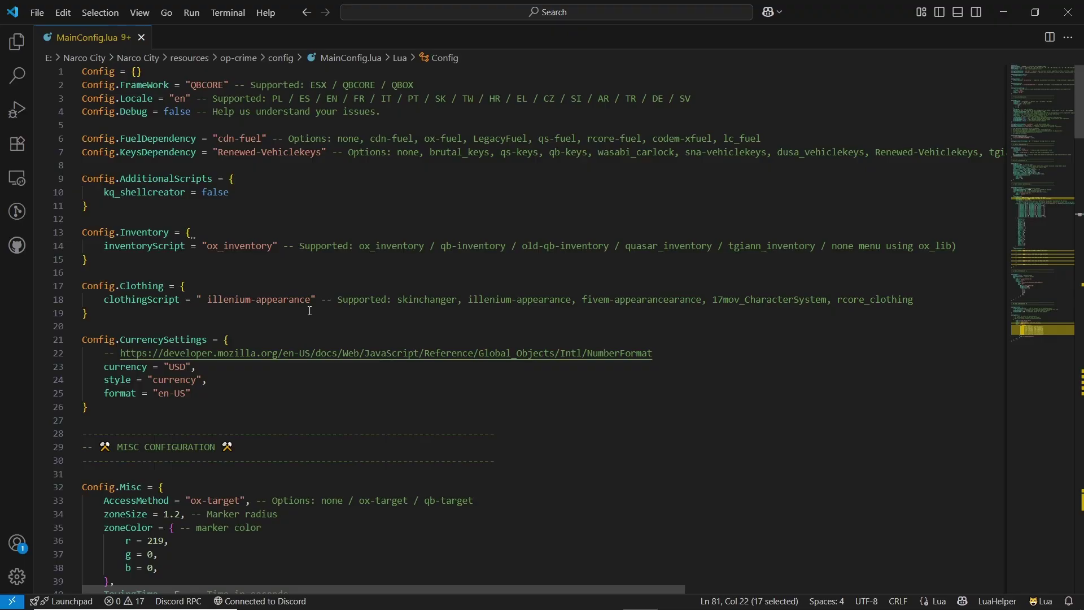
Step: Close MainConfig.lua and inspect SteamApiKey, DiscordWebHook and DiscordWebHookAdmin in ServerConfig.lua
click(1068, 12)
double_click(170, 183)
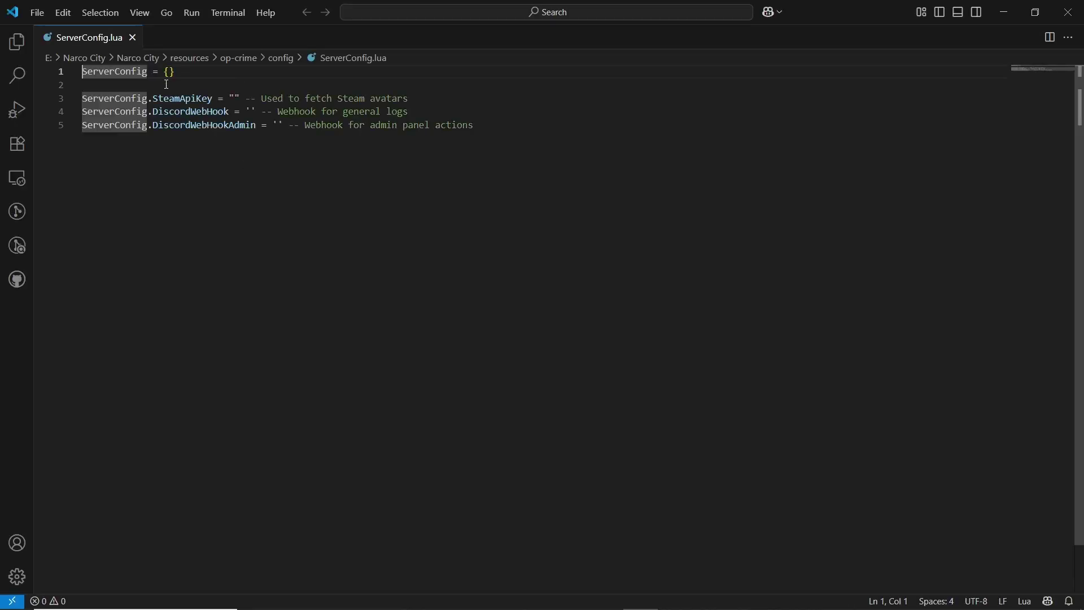
double_click(181, 100)
double_click(187, 111)
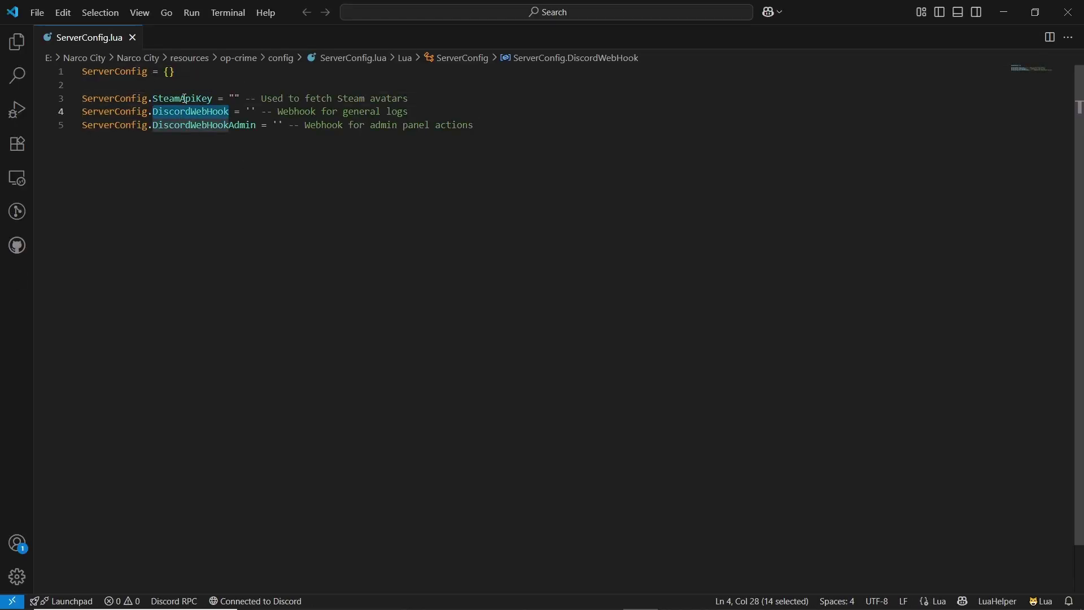
double_click(189, 104)
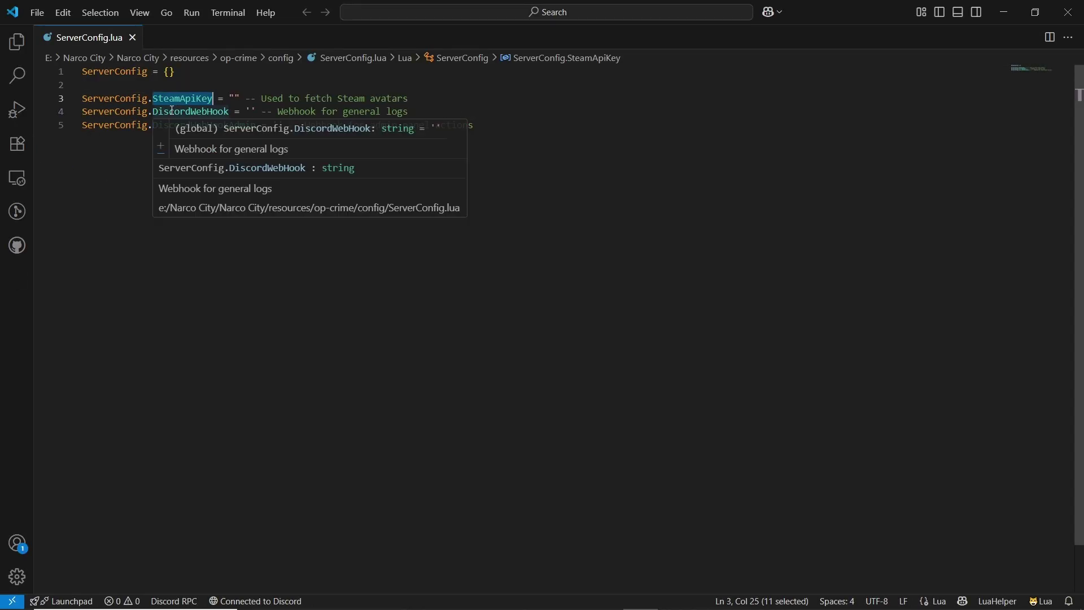
double_click(172, 111)
double_click(186, 127)
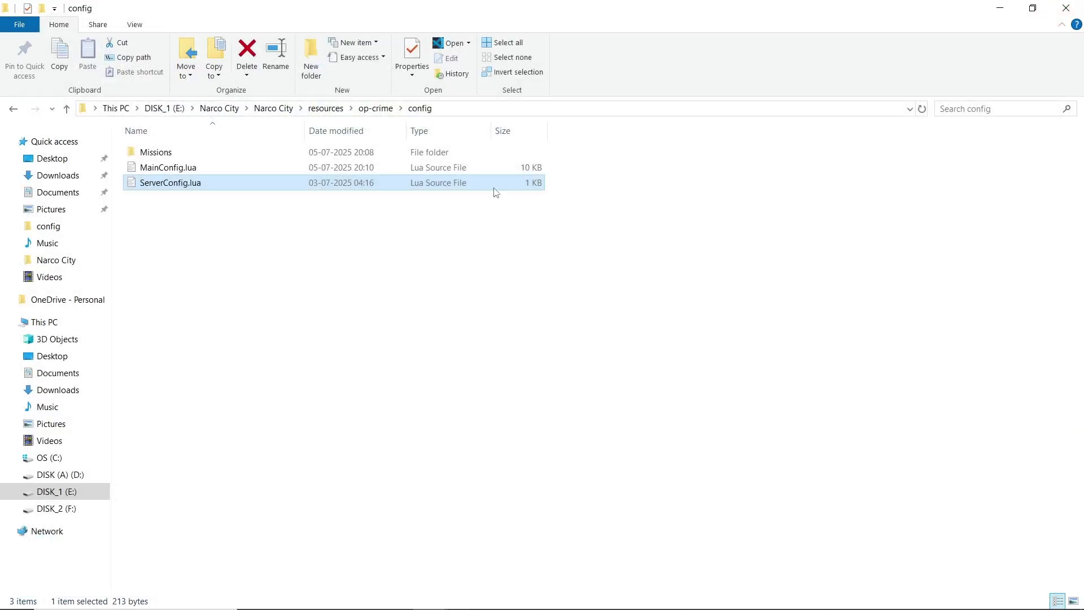
Step: Open Missions > MissionsConfig.lua and scroll through the mission configuration
double_click(148, 152)
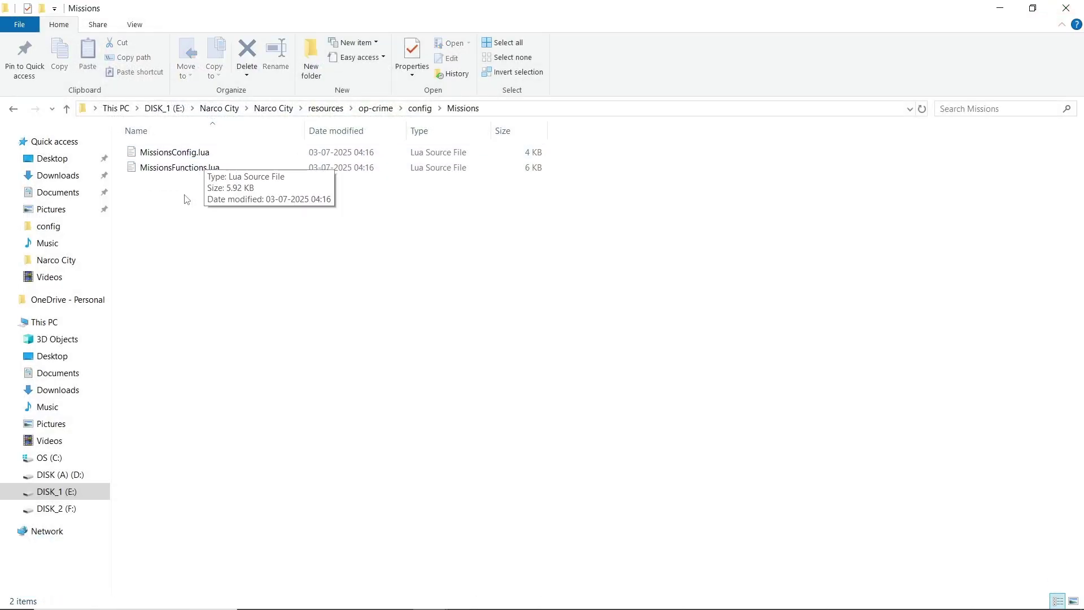
double_click(217, 154)
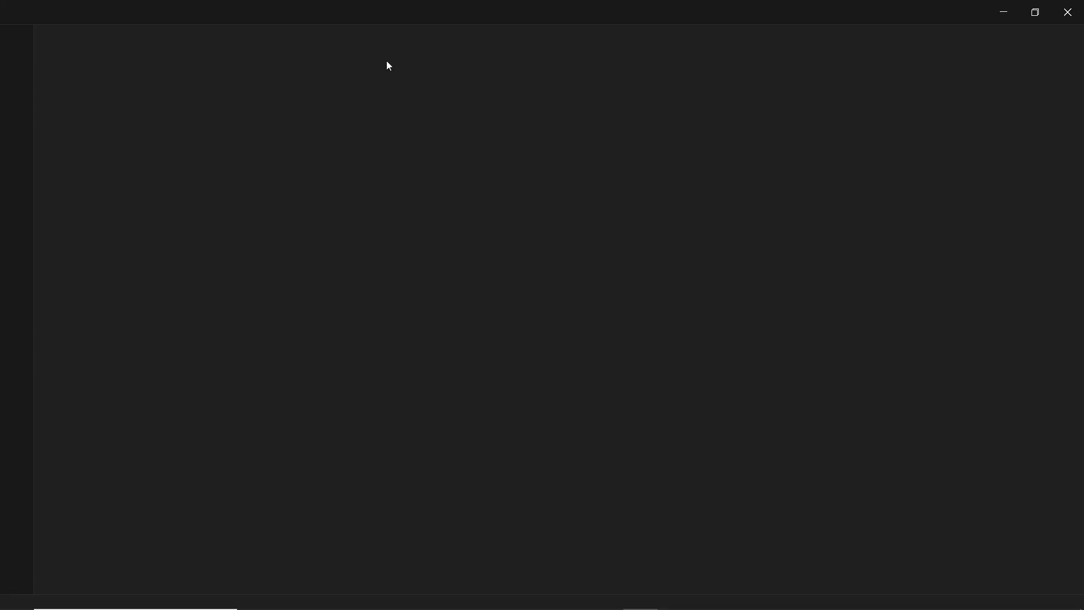
scroll(164, 242, down, 3)
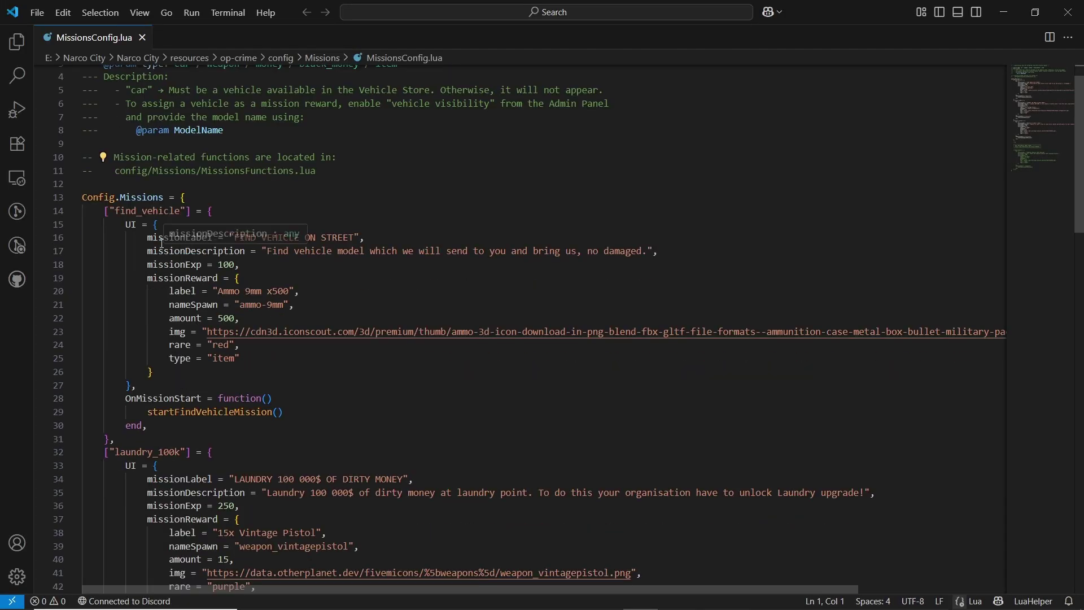
scroll(271, 260, down, 1)
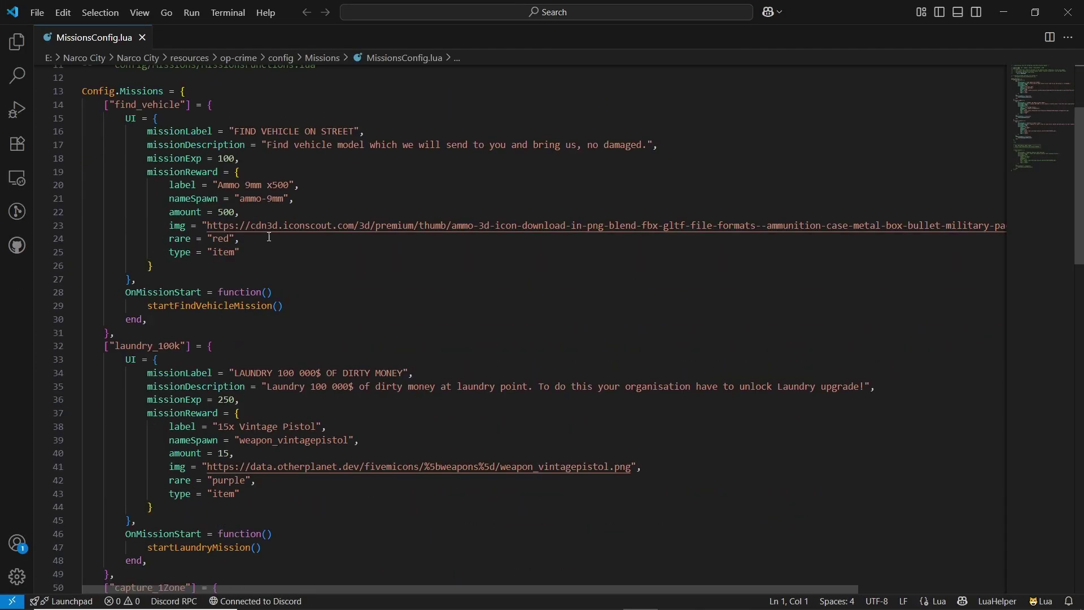
scroll(269, 237, down, 2)
scroll(208, 187, down, 1)
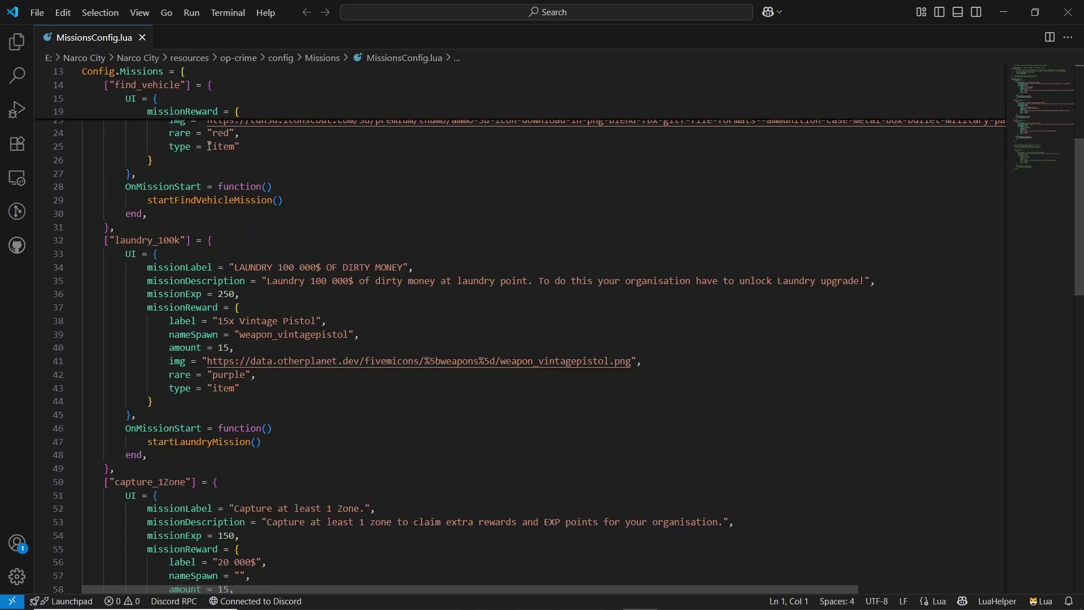
scroll(223, 258, down, 15)
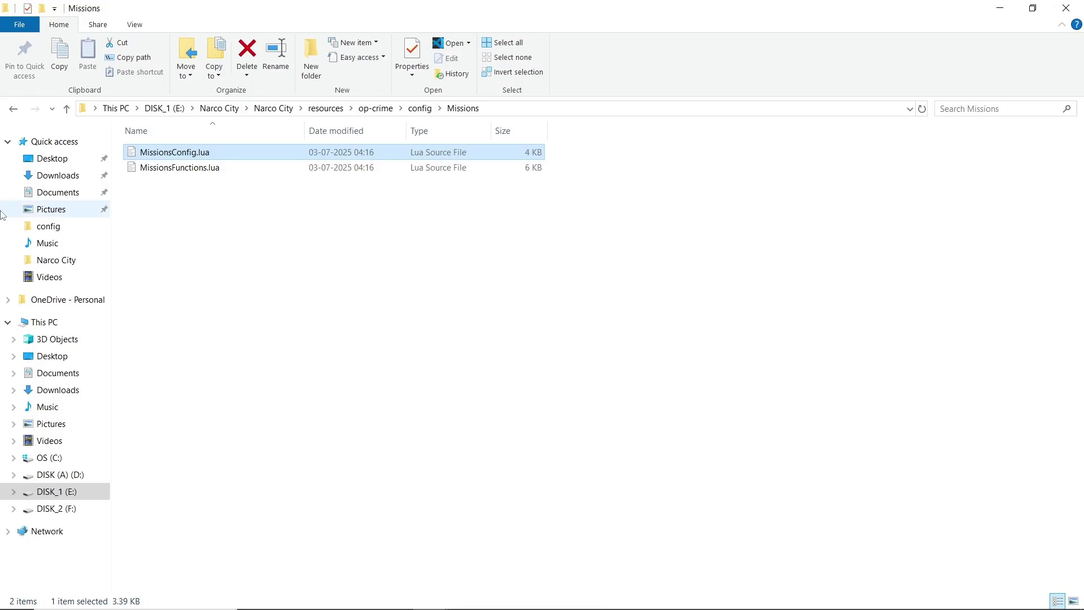
Step: Open MissionsFunctions.lua and scroll down to the vehicle theft mission handler
double_click(169, 168)
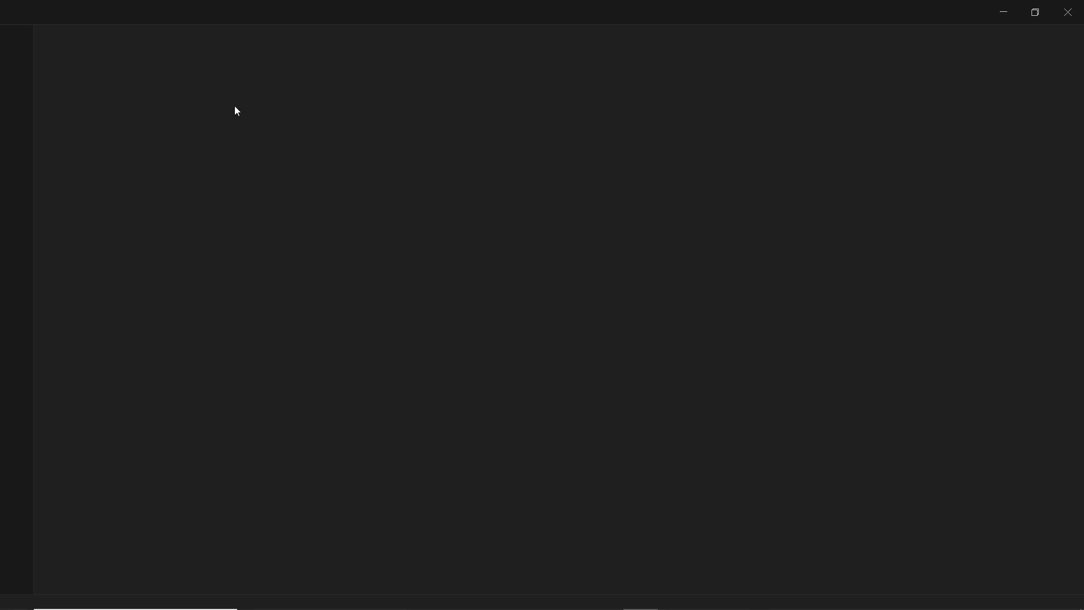
scroll(211, 390, down, 16)
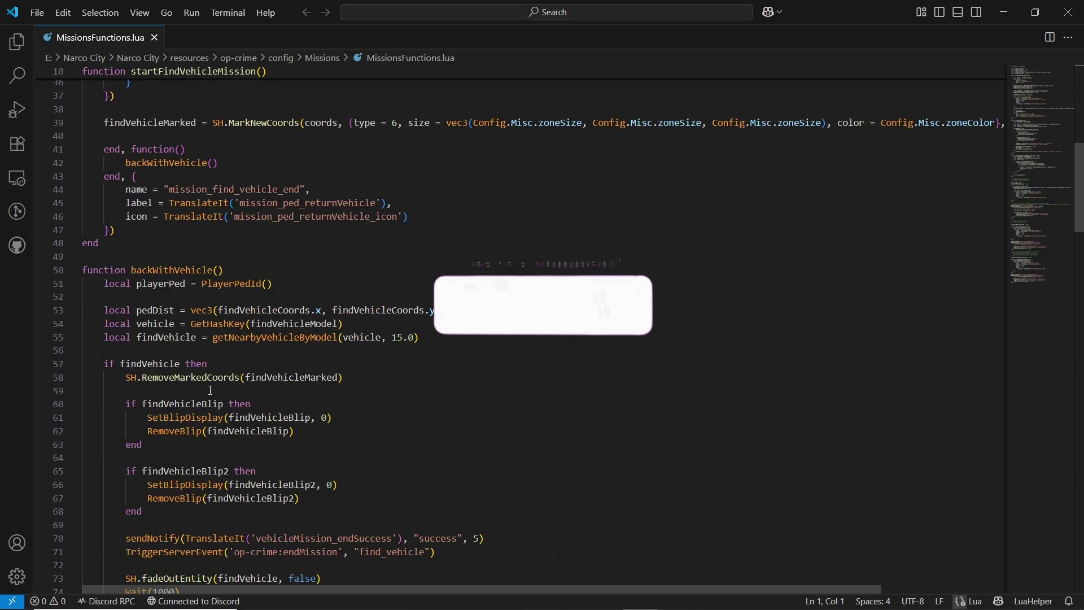
scroll(211, 389, down, 18)
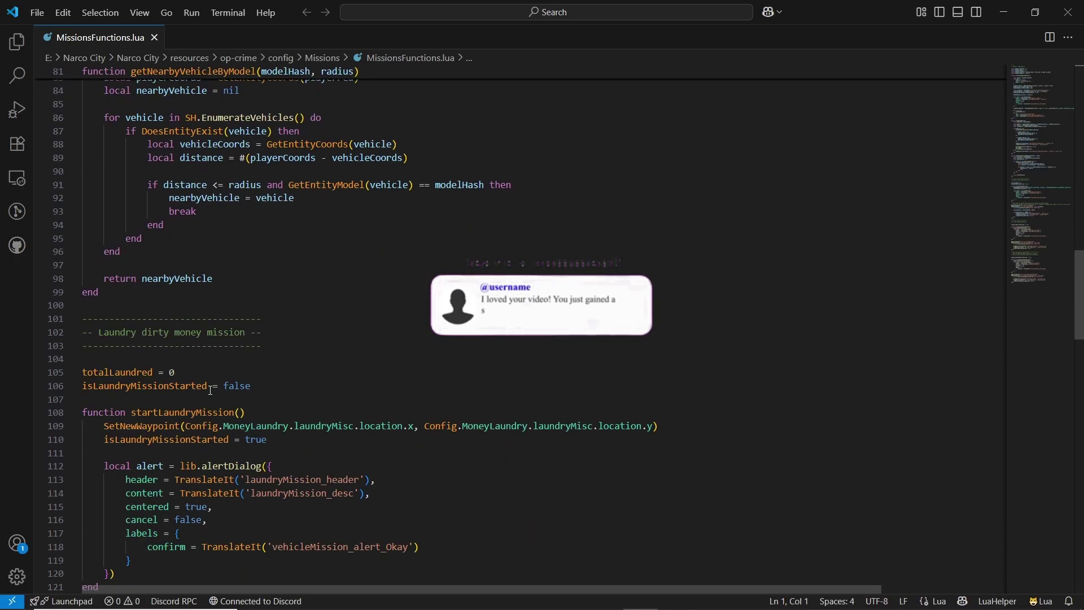
scroll(209, 402, down, 20)
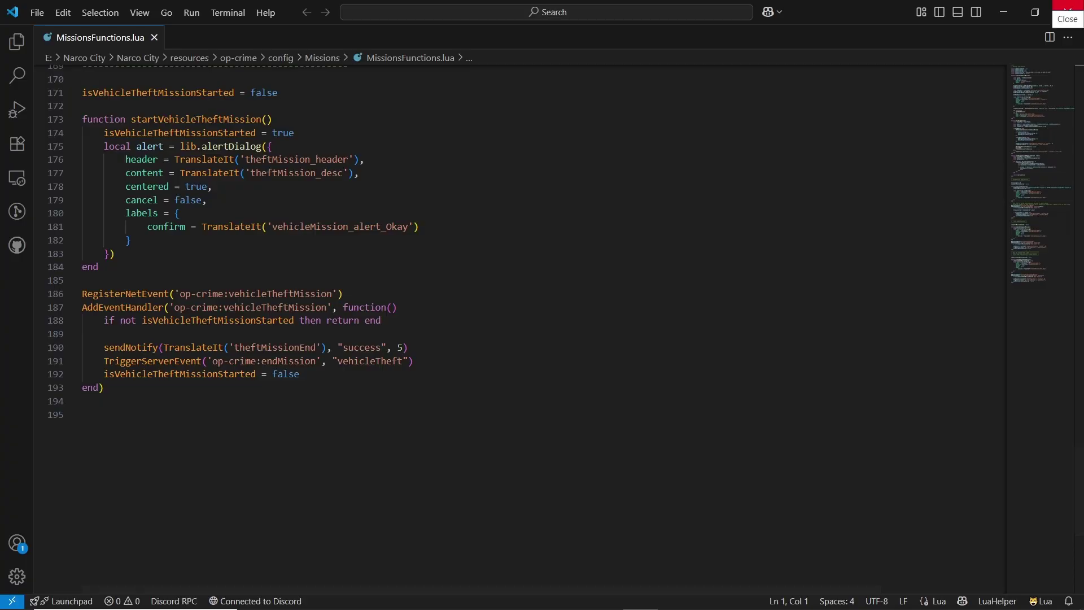
Step: Close VS Code and switch Chrome to the OTHERPLANET Docs 'Tablet as Item' page
click(1068, 12)
key(BackSpace)
key(BackSpace)
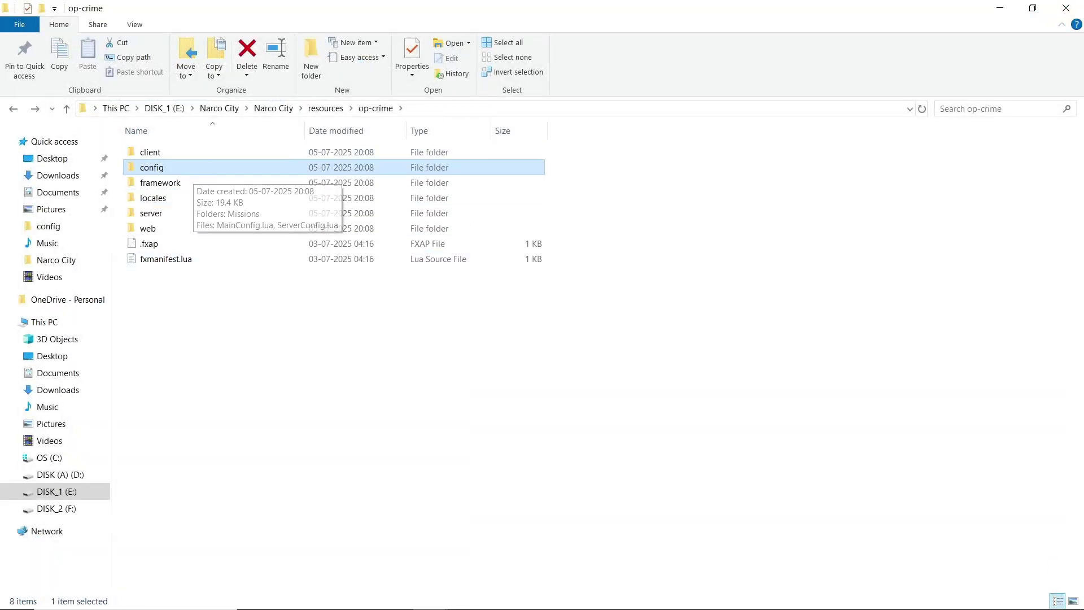
click(461, 537)
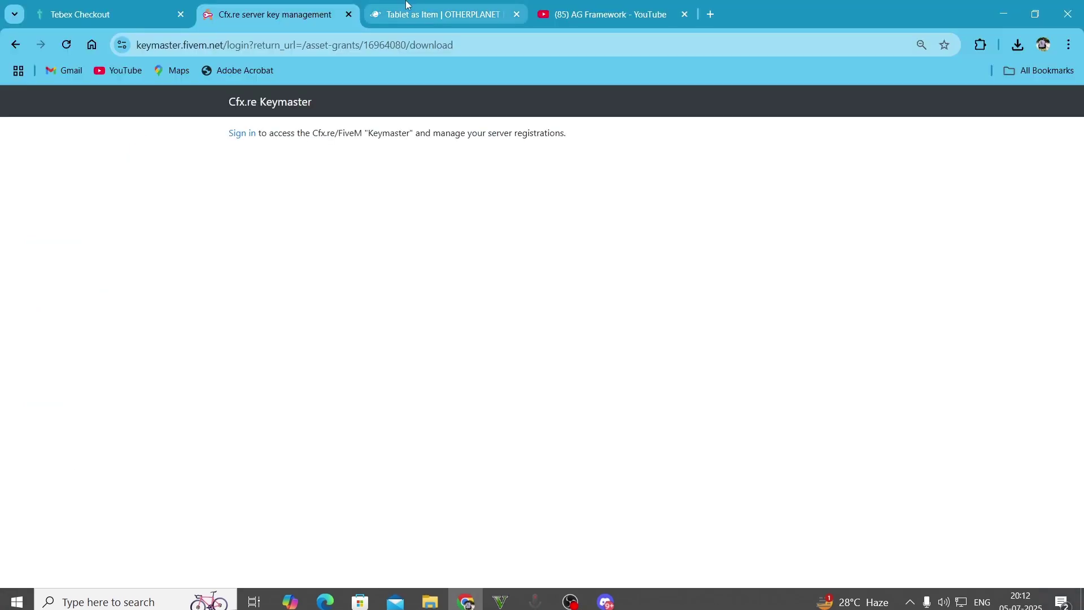
click(441, 14)
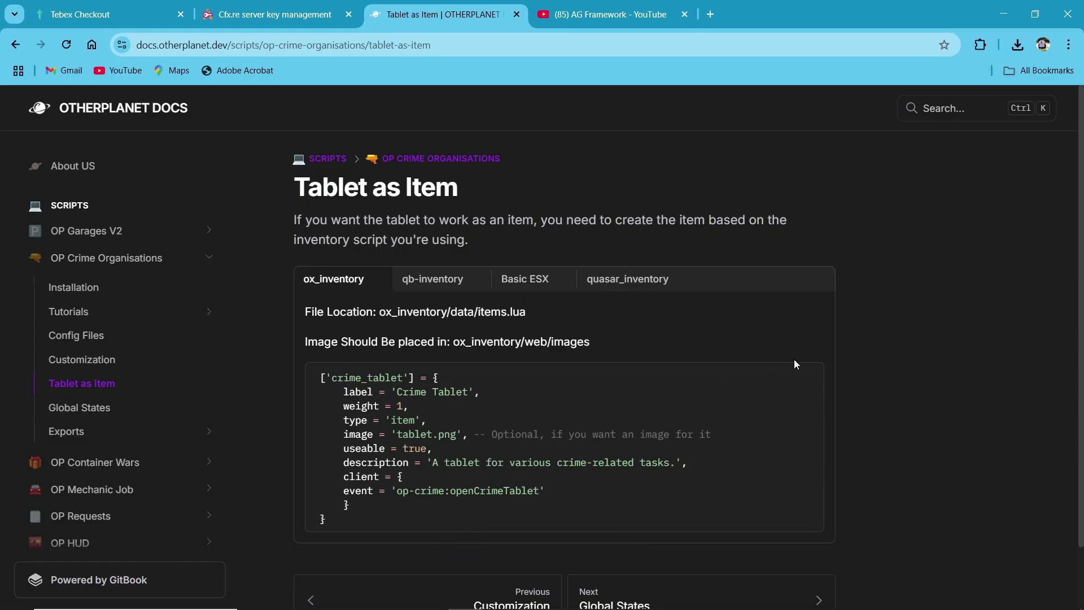
Step: Copy the crime_tablet item code and open resources/[qb]/ox_inventory/data/items.lua
click(814, 381)
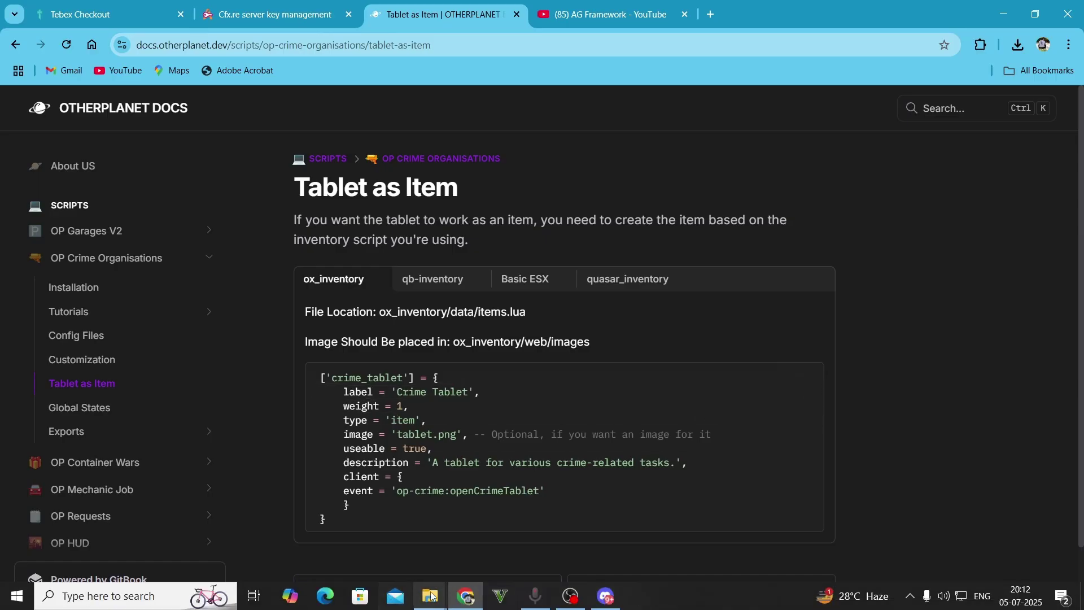
click(351, 531)
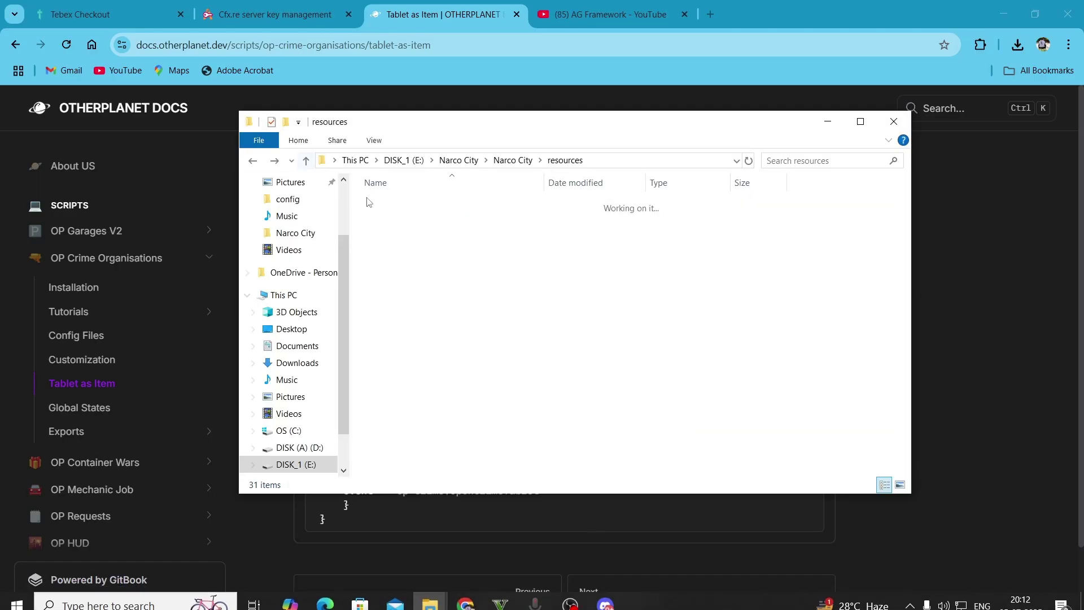
key(alt+Up)
double_click(425, 237)
double_click(412, 305)
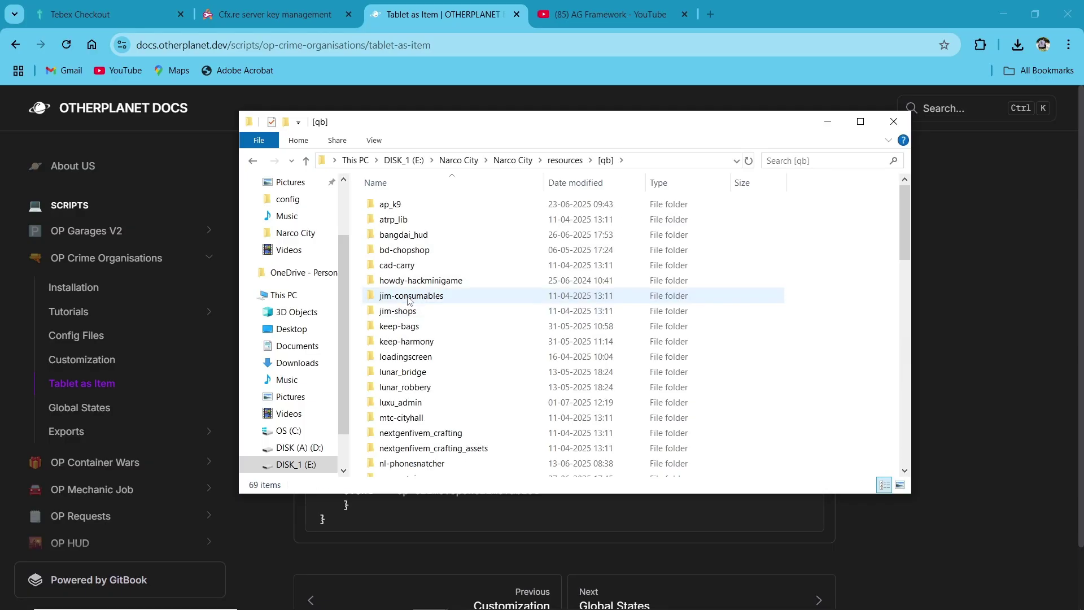
scroll(422, 382, down, 7)
double_click(406, 270)
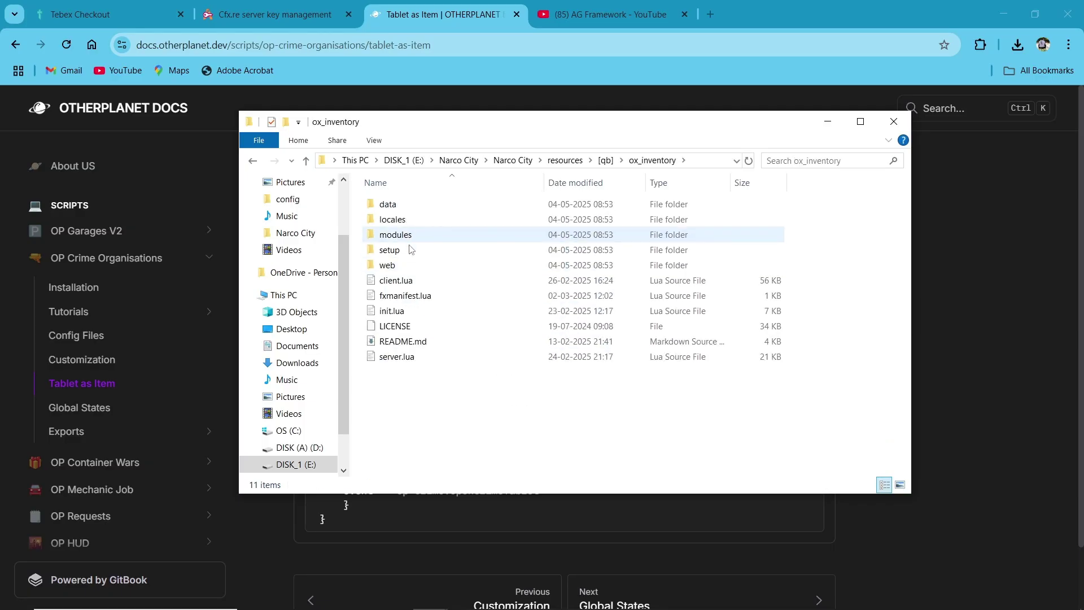
click(401, 205)
double_click(401, 205)
double_click(412, 249)
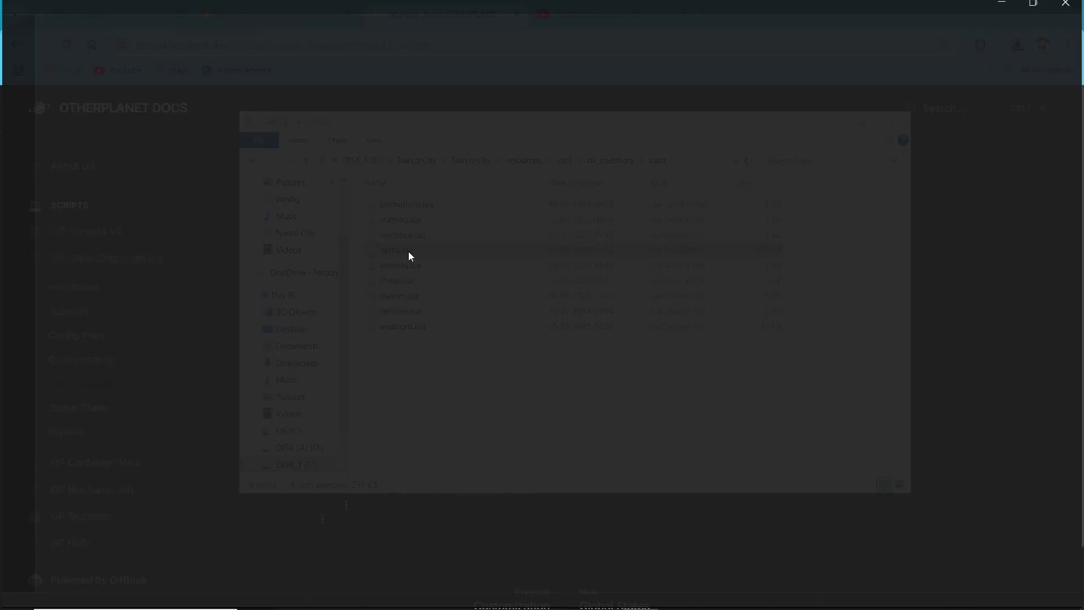
Step: Paste the crime_tablet definition after 'return {' in items.lua and save it
key(End)
key(Return)
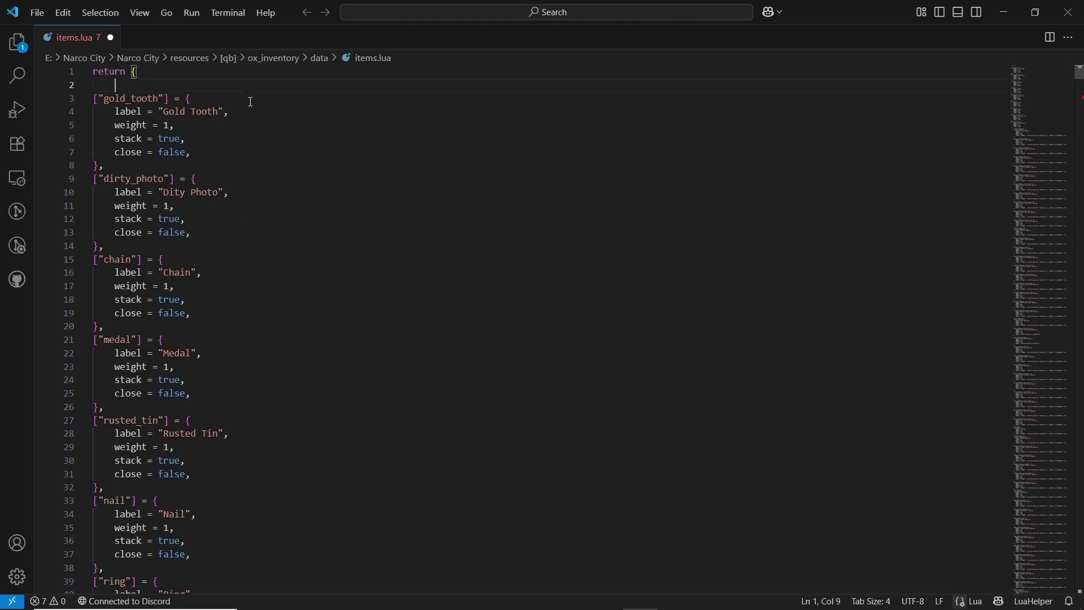
key(ctrl+v)
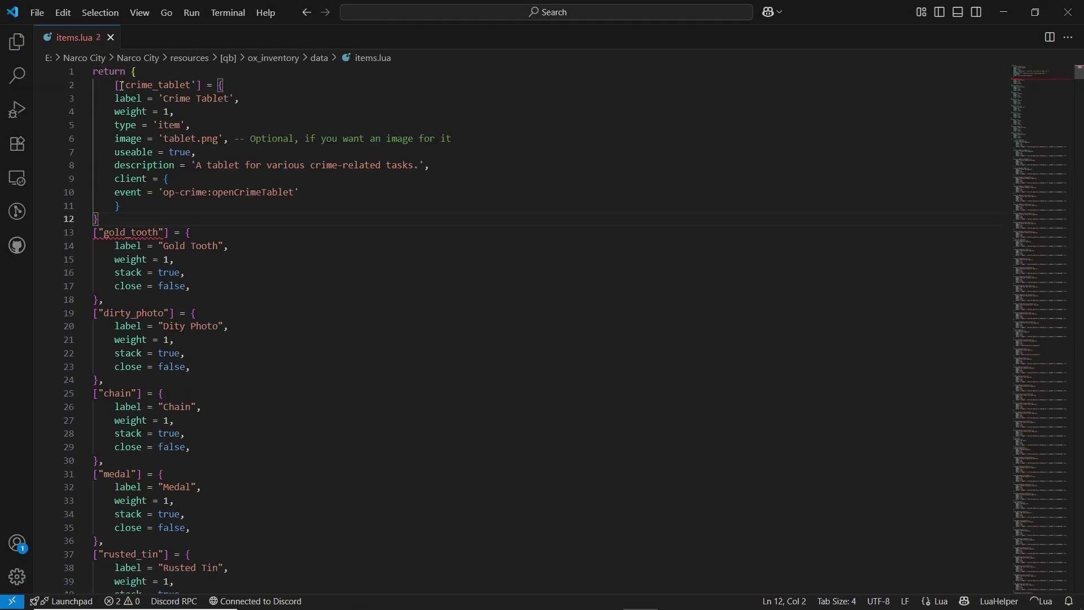
key(ctrl+s)
key(super+Tab)
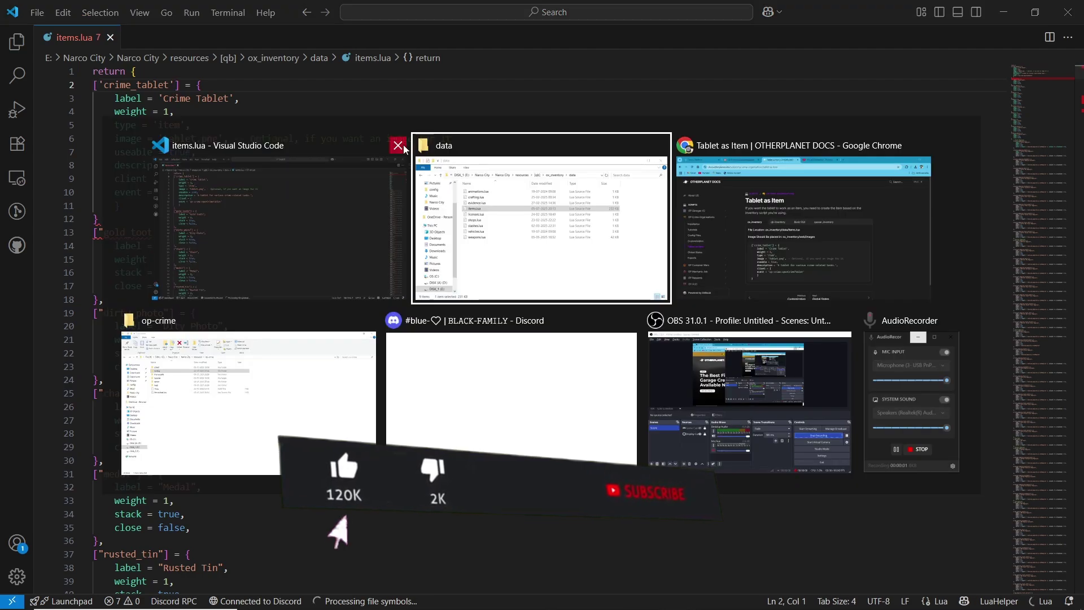
Step: Close VS Code and browse the Customization and Tutorials pages of the OP Crime docs
click(399, 145)
click(692, 226)
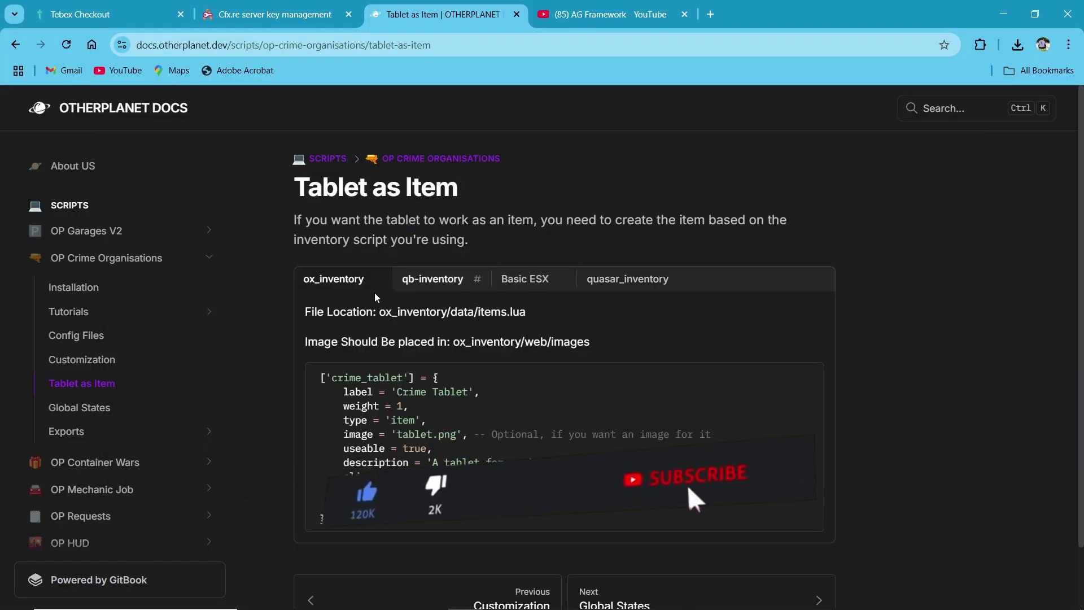
scroll(628, 410, up, 2)
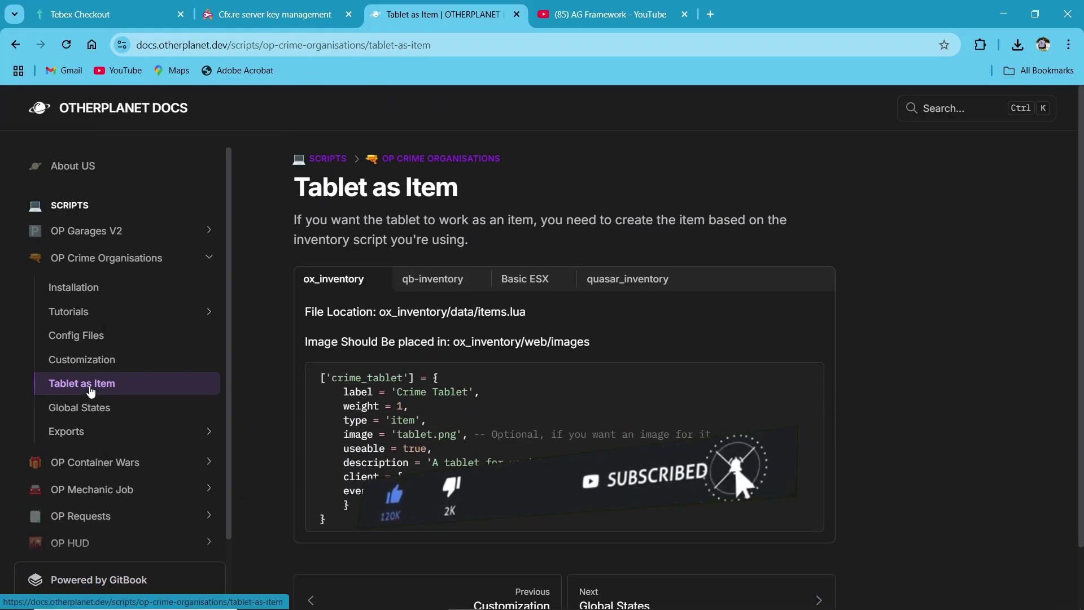
click(82, 359)
click(113, 313)
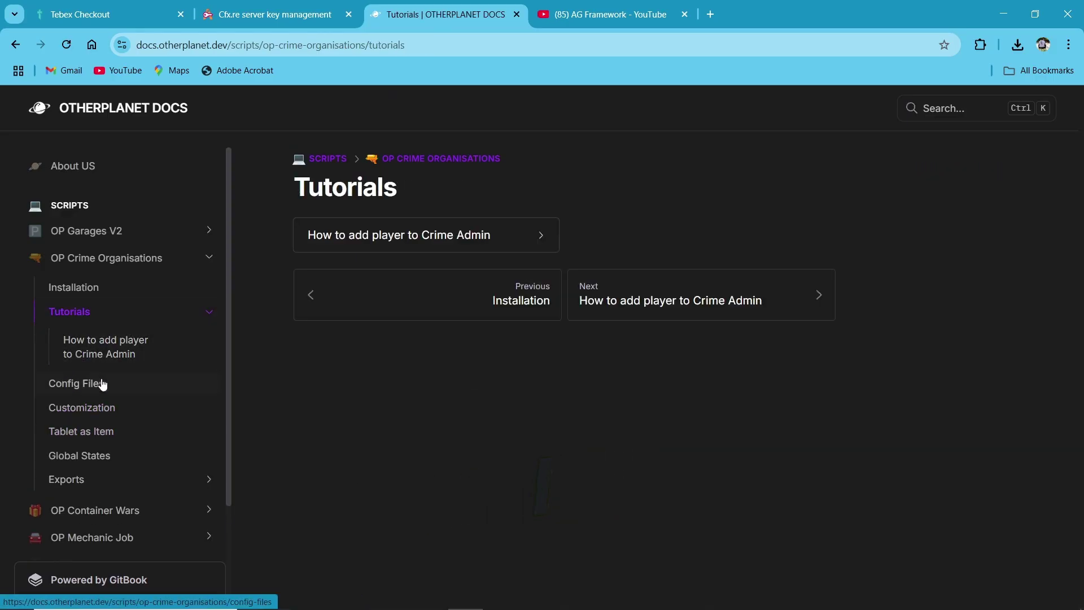
Step: Copy text from the 'How to add player to Crime Admin' tutorial, then read Global States and Exports
click(743, 305)
scroll(418, 228, down, 5)
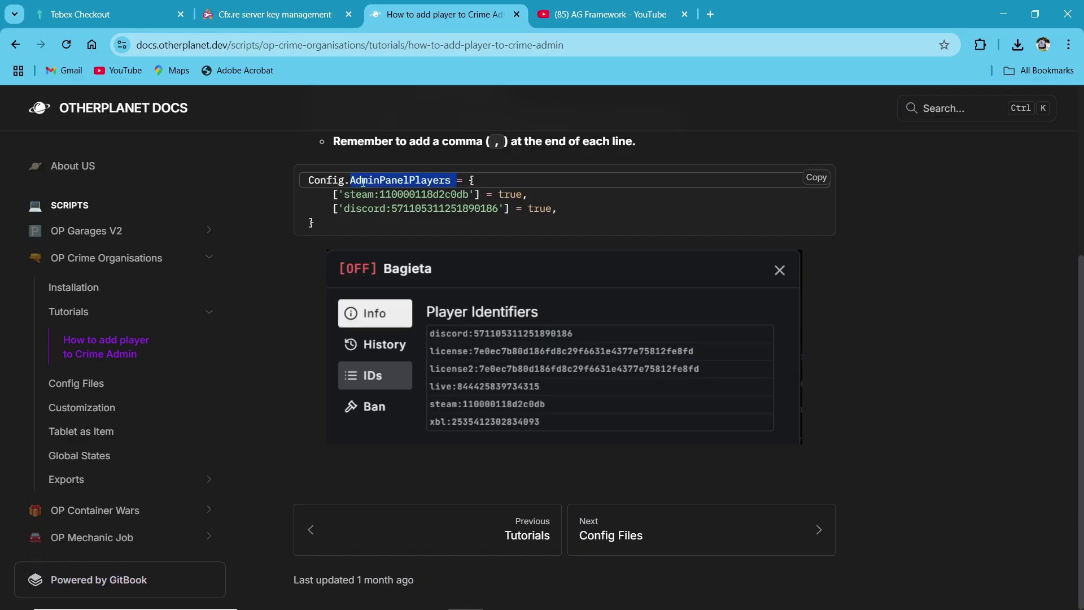
key(ctrl+c)
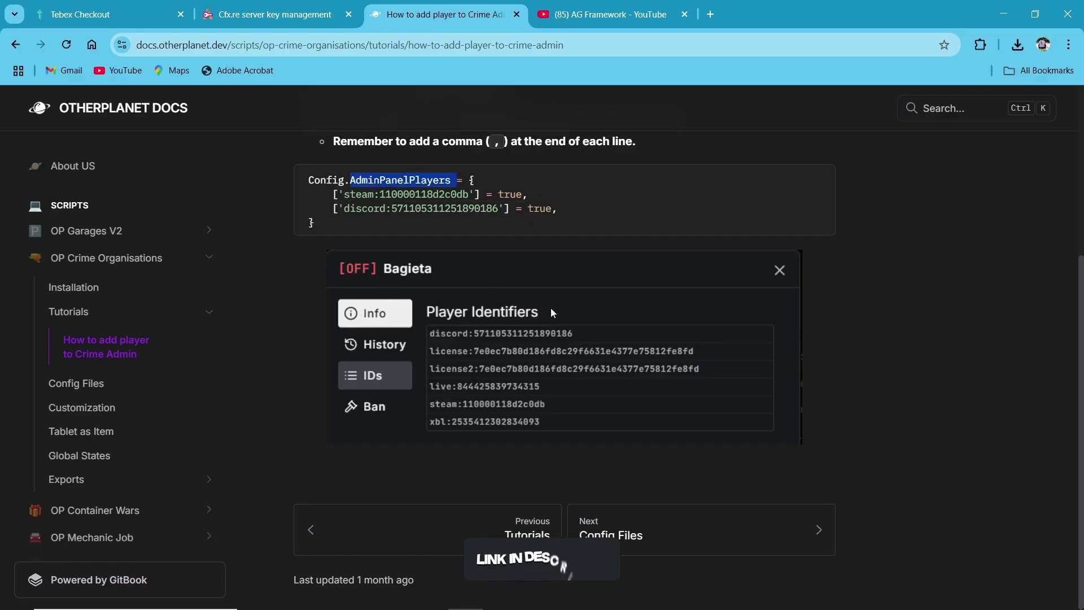
click(179, 462)
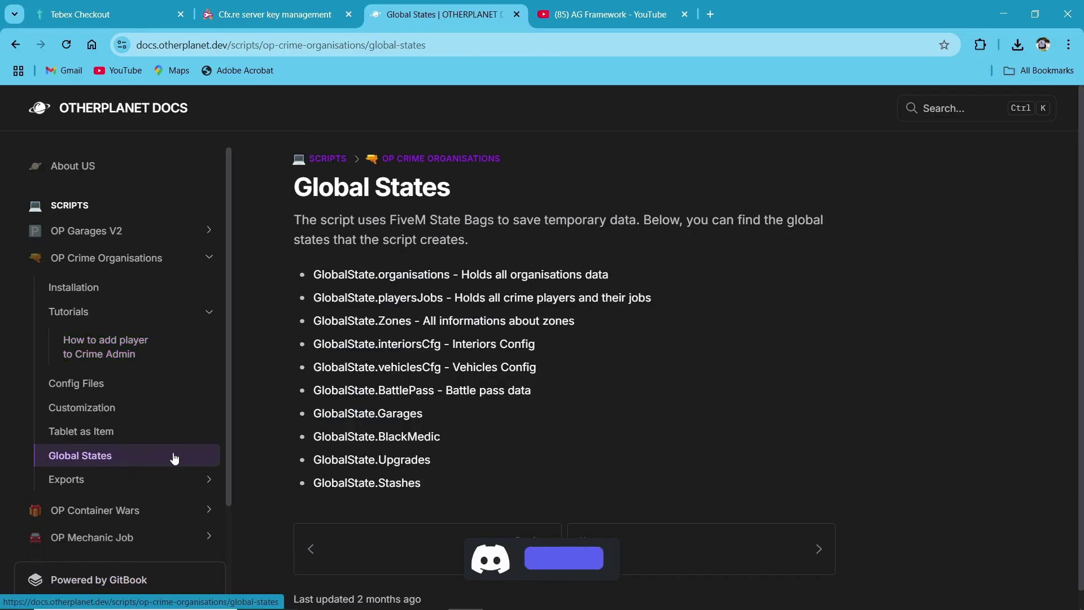
click(34, 483)
scroll(70, 407, down, 3)
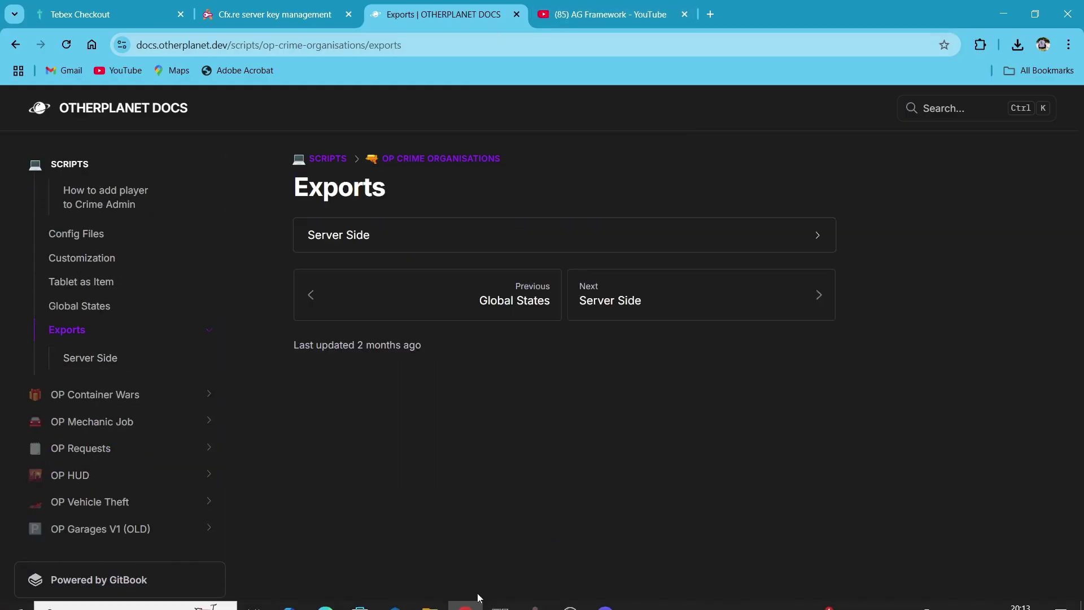
Step: Open the in-game crime admin panel with the /crimeadmin chat command
mouse_move(445, 607)
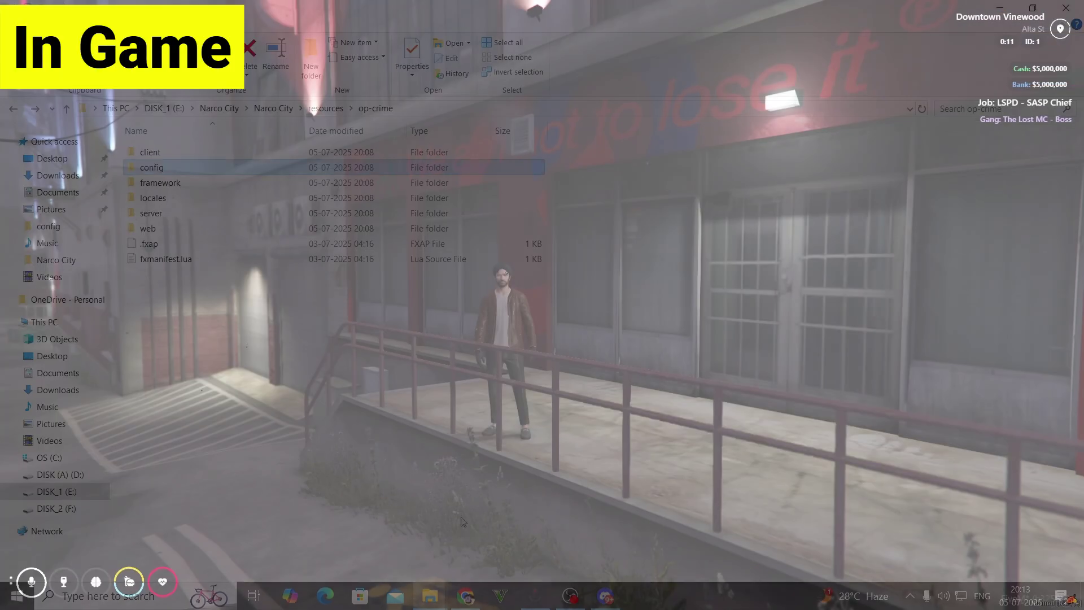
key(t)
key(Escape)
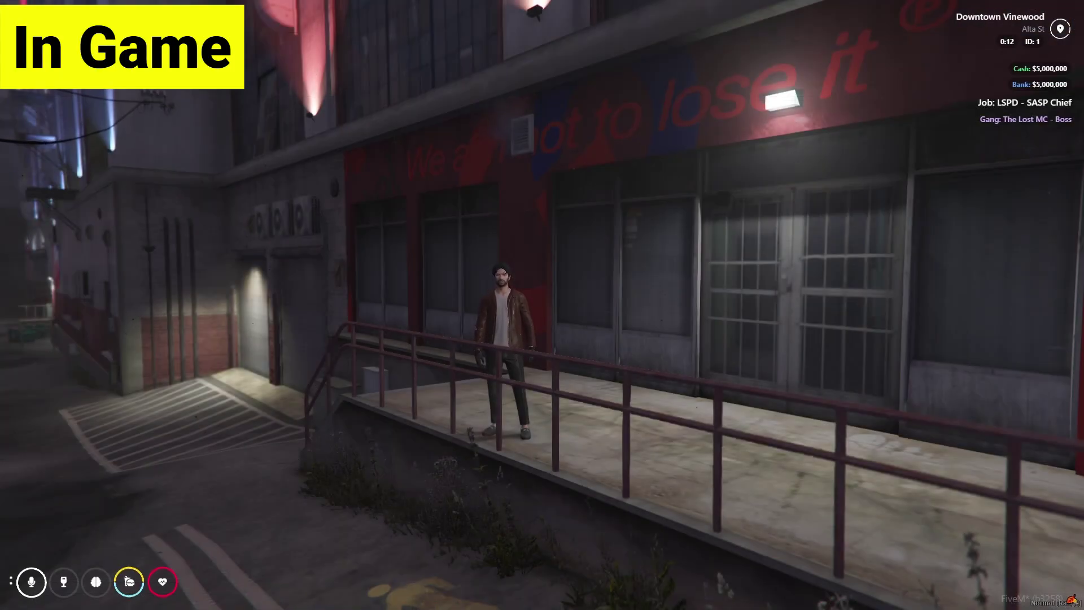
text(t/crimeadmin)
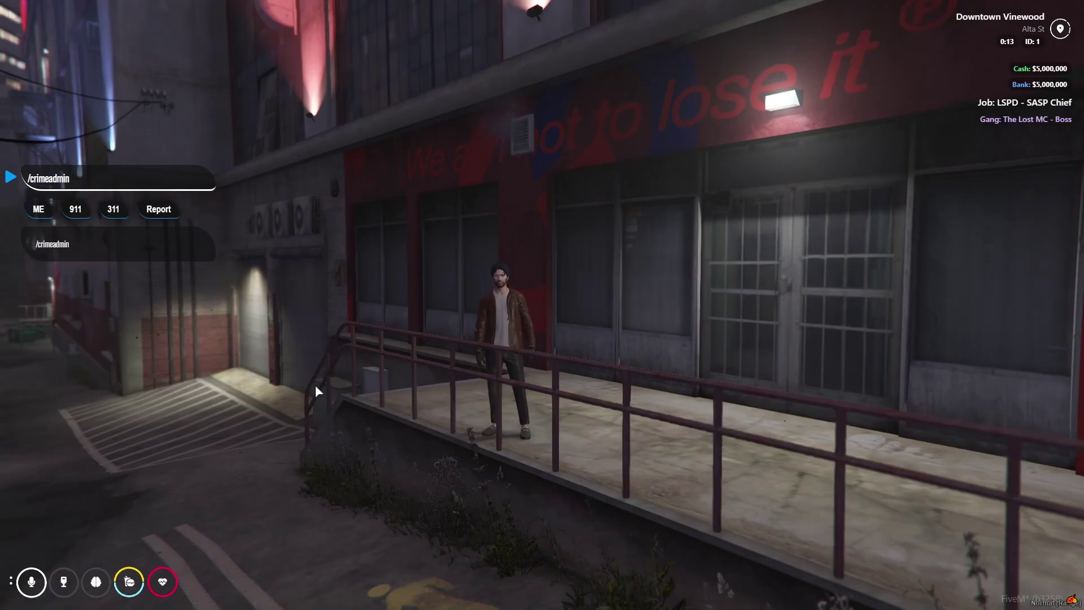
key(Return)
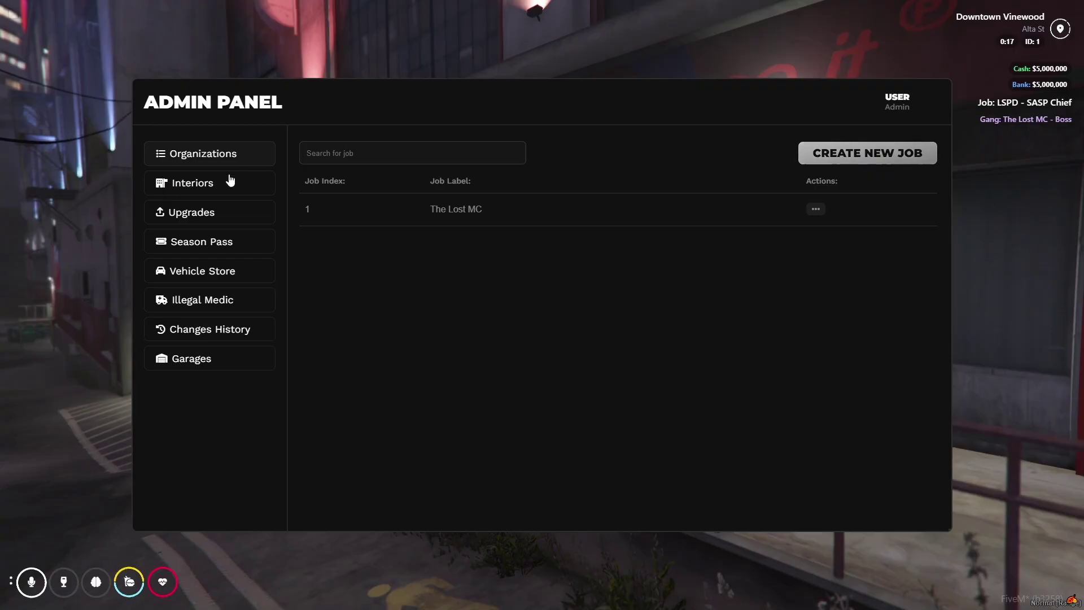
Step: Browse Interiors, Upgrades, Season Pass, Vehicle Store, Illegal Medic, Changes History and Garages, ending on Organizations
click(195, 191)
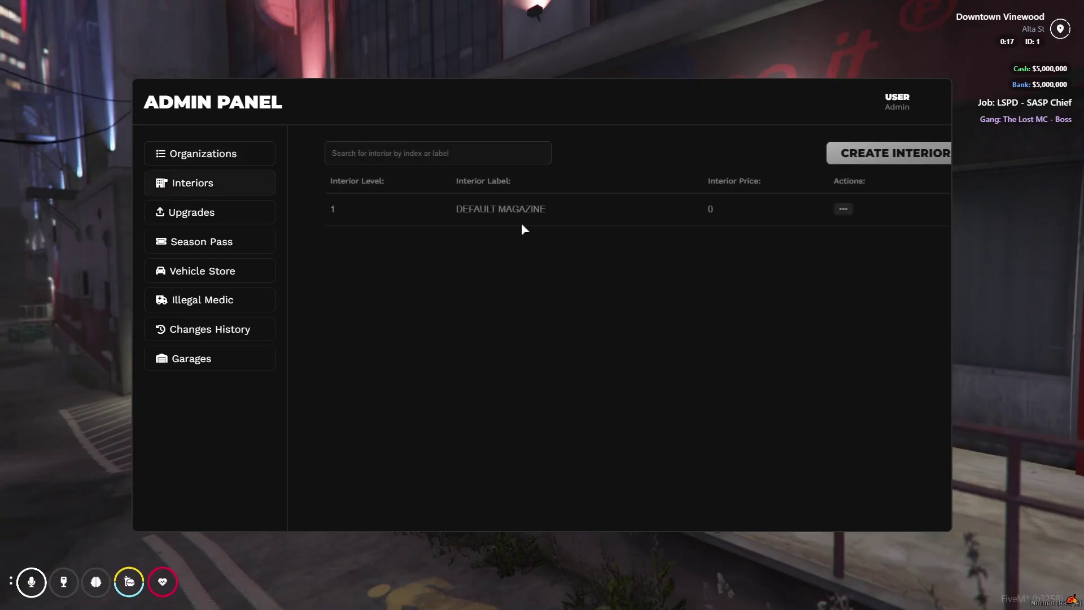
click(158, 215)
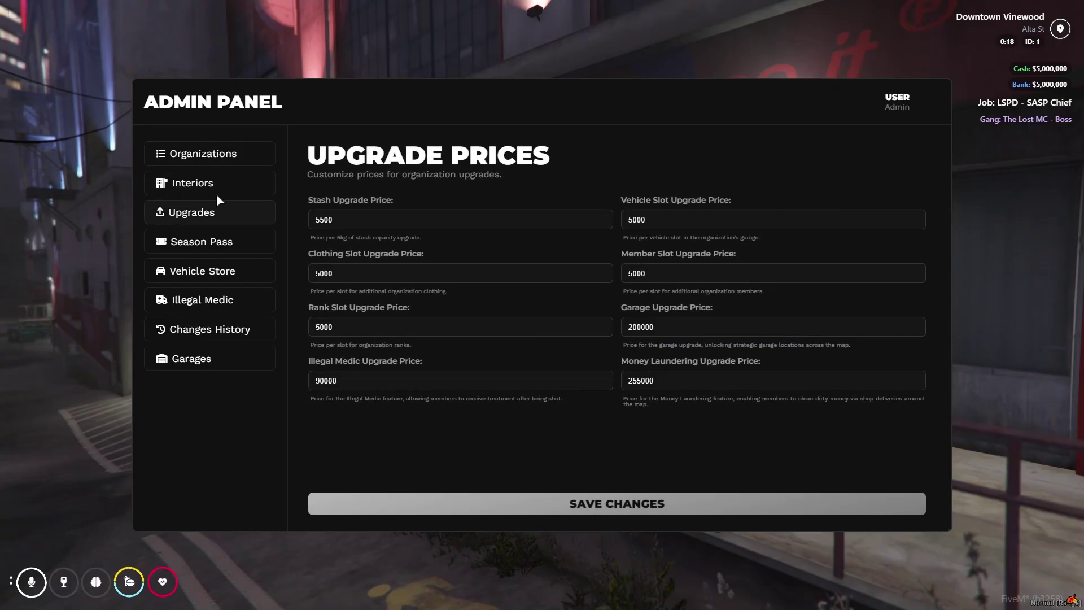
click(175, 253)
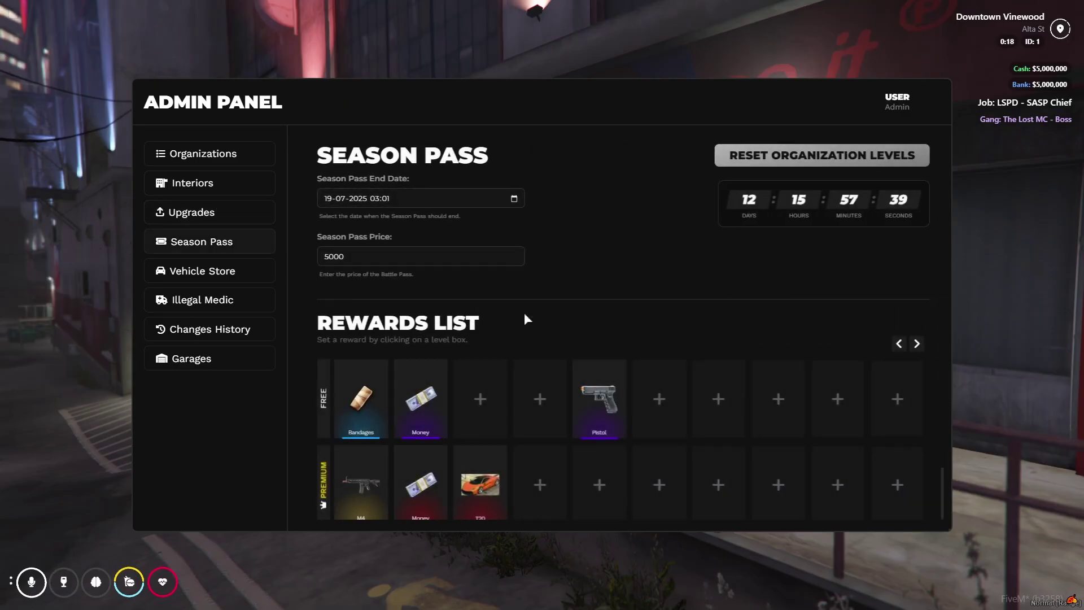
scroll(565, 440, down, 2)
click(190, 277)
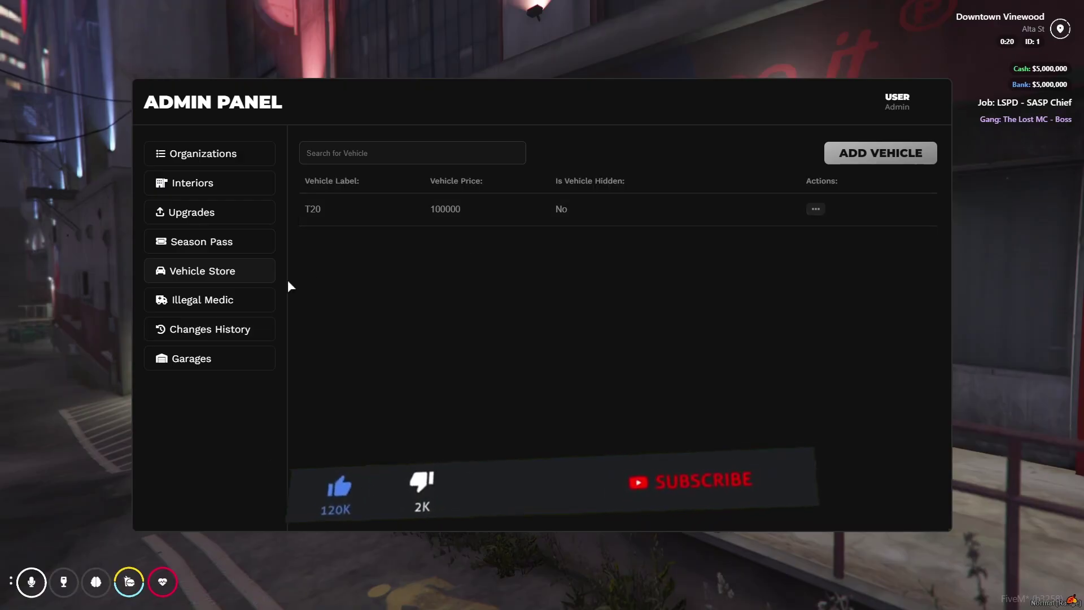
click(213, 300)
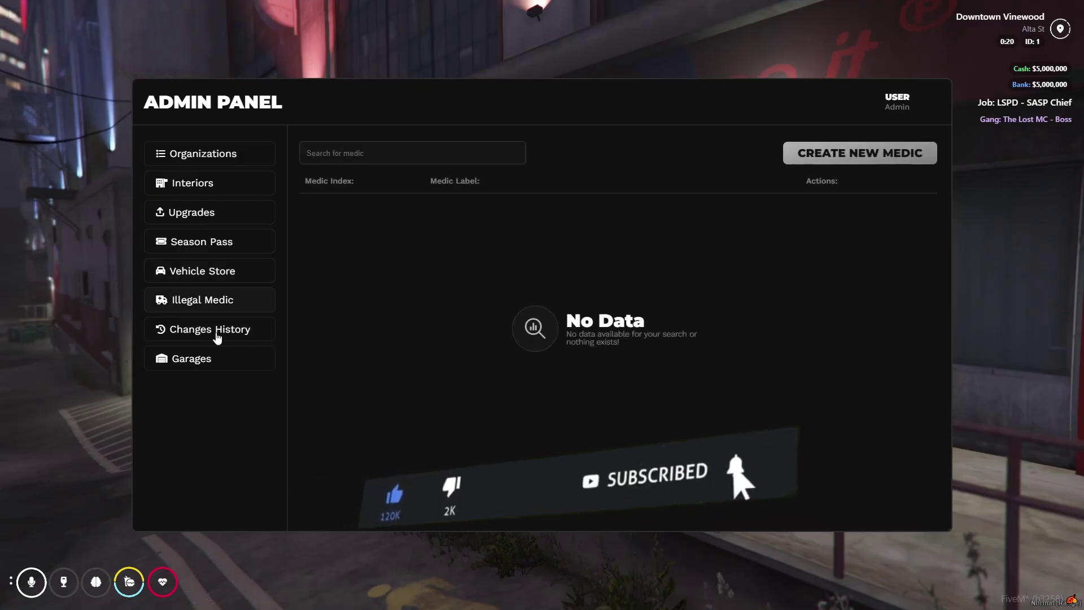
click(217, 333)
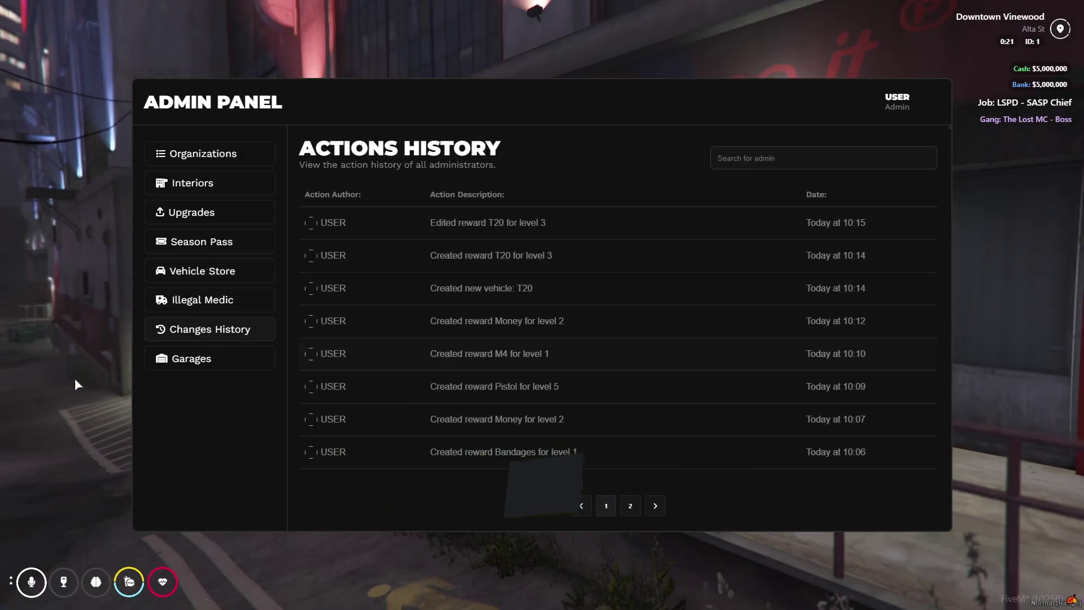
click(156, 358)
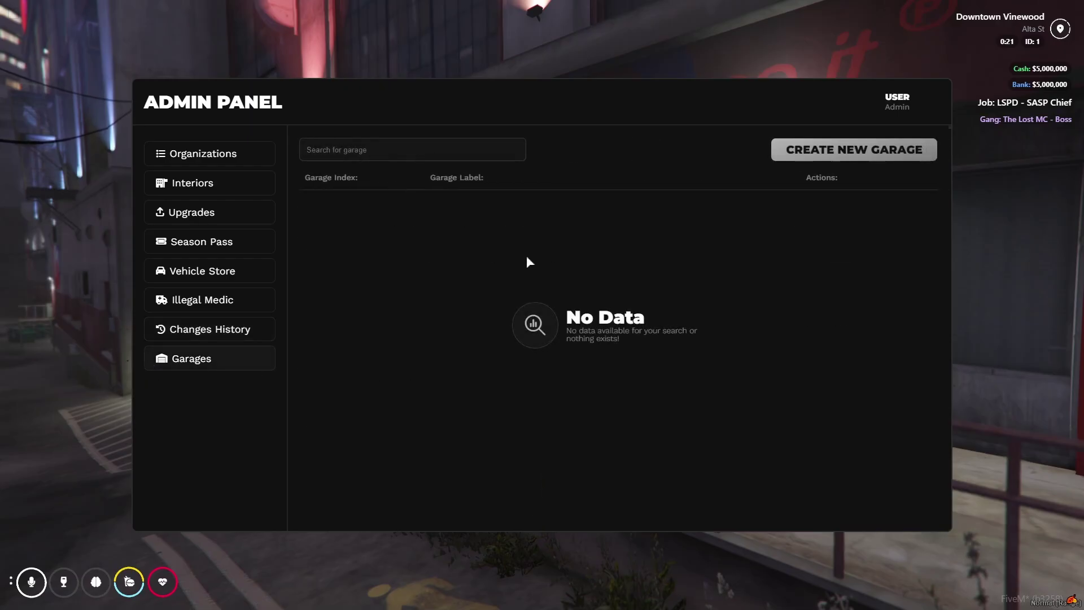
click(209, 159)
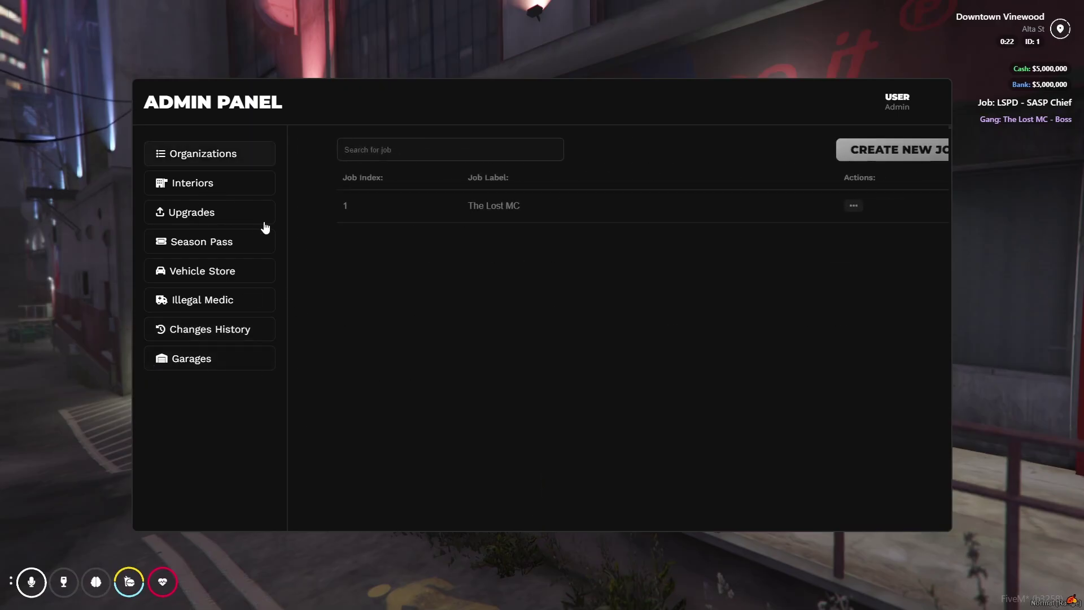
Step: Create the 'ballas' organization with a searched player as owner and Use Interiors enabled
click(819, 156)
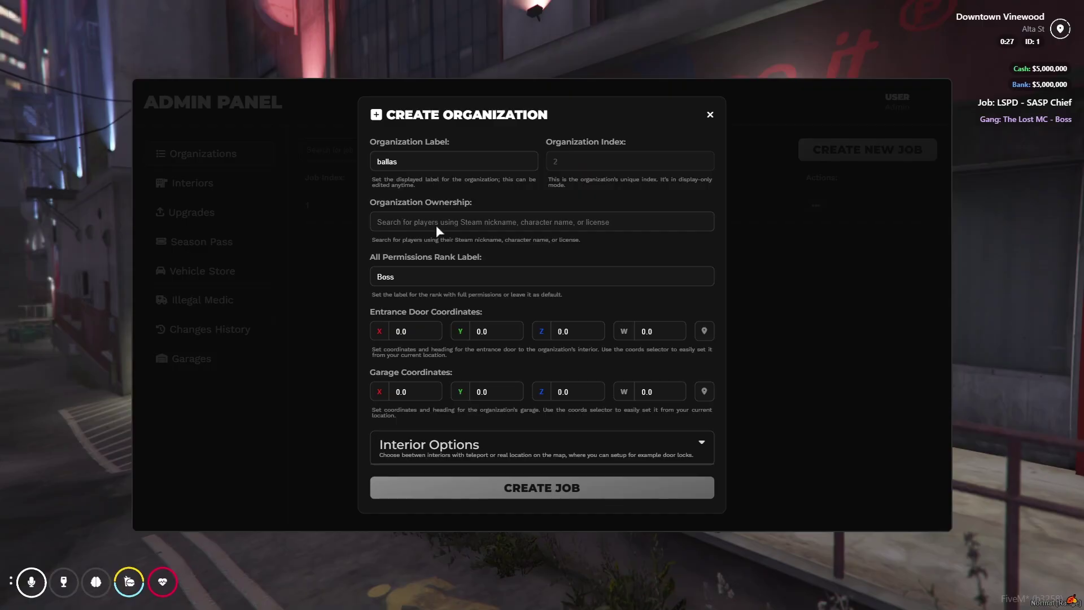
text(AG)
click(421, 247)
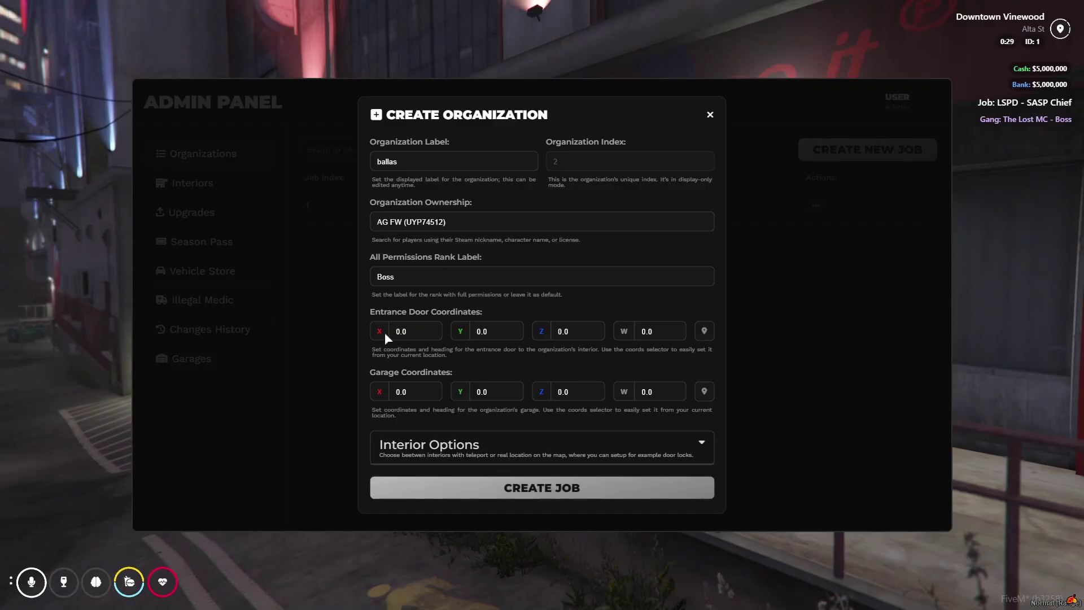
click(478, 444)
scroll(486, 447, down, 1)
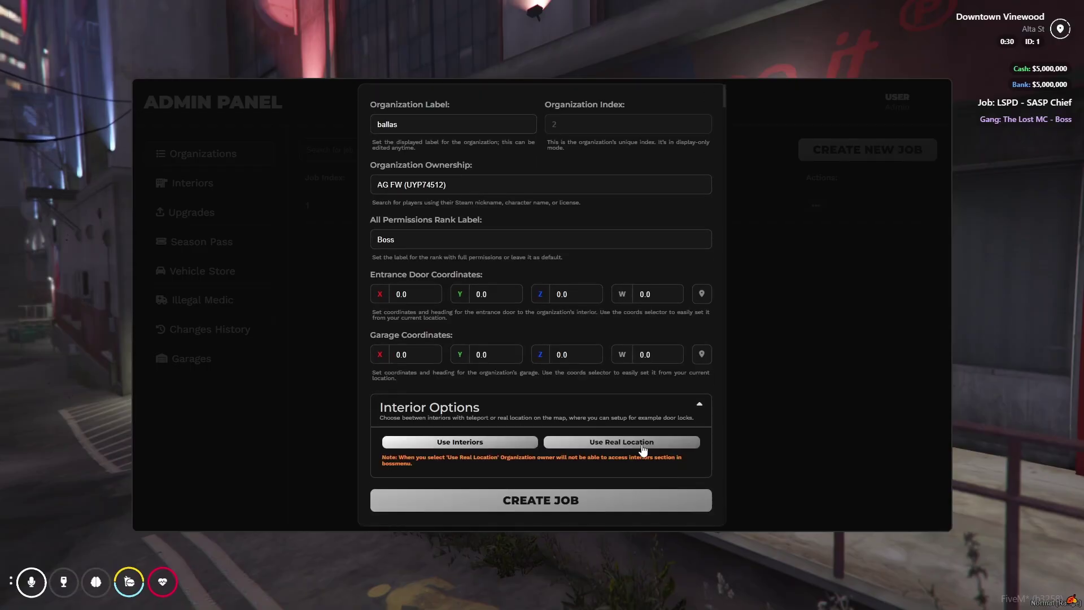
click(644, 444)
scroll(510, 425, down, 5)
click(463, 444)
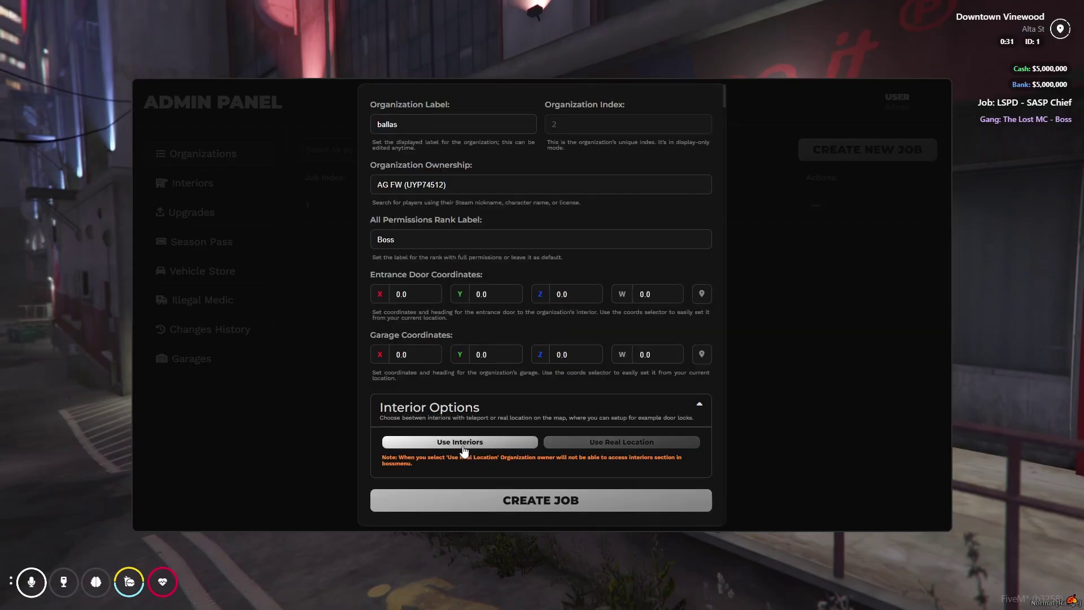
scroll(480, 338, up, 1)
scroll(565, 395, down, 1)
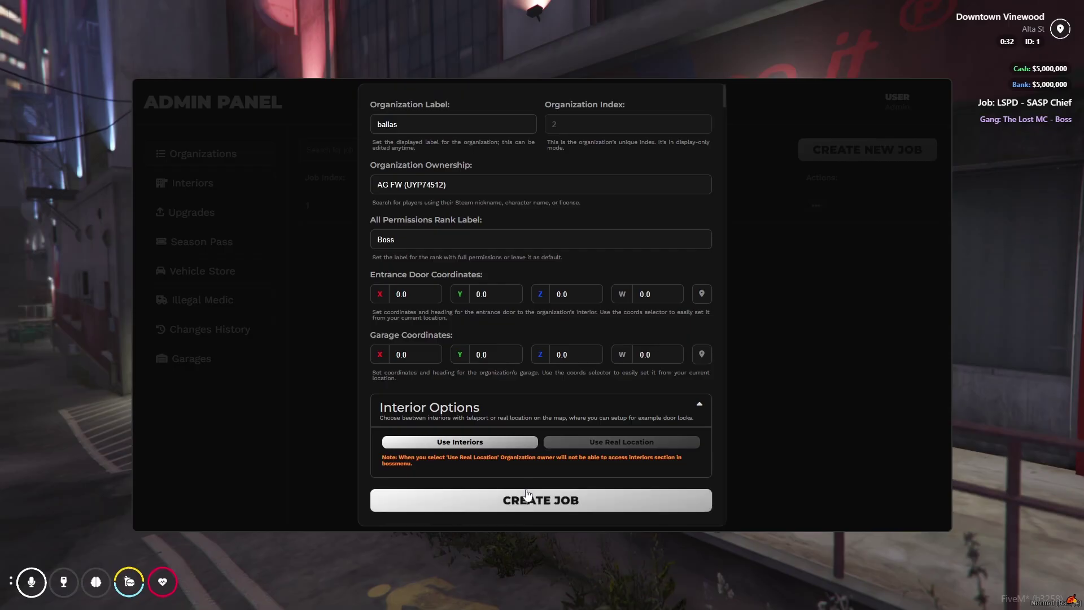
click(509, 501)
key(Escape)
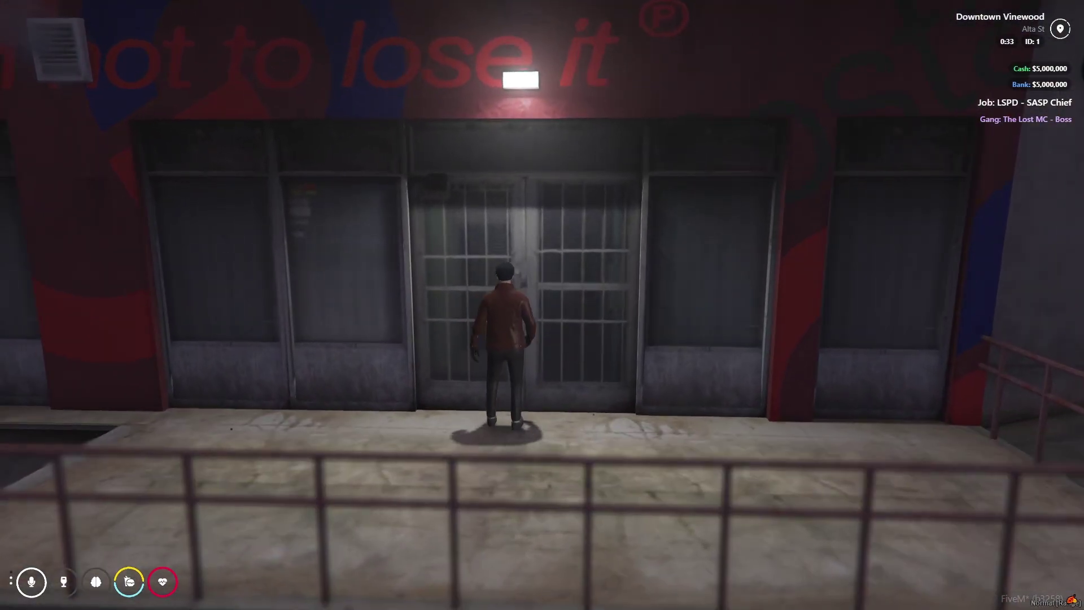
Step: Set the Ballas entrance door to the current position and save the organization edits
key(Return)
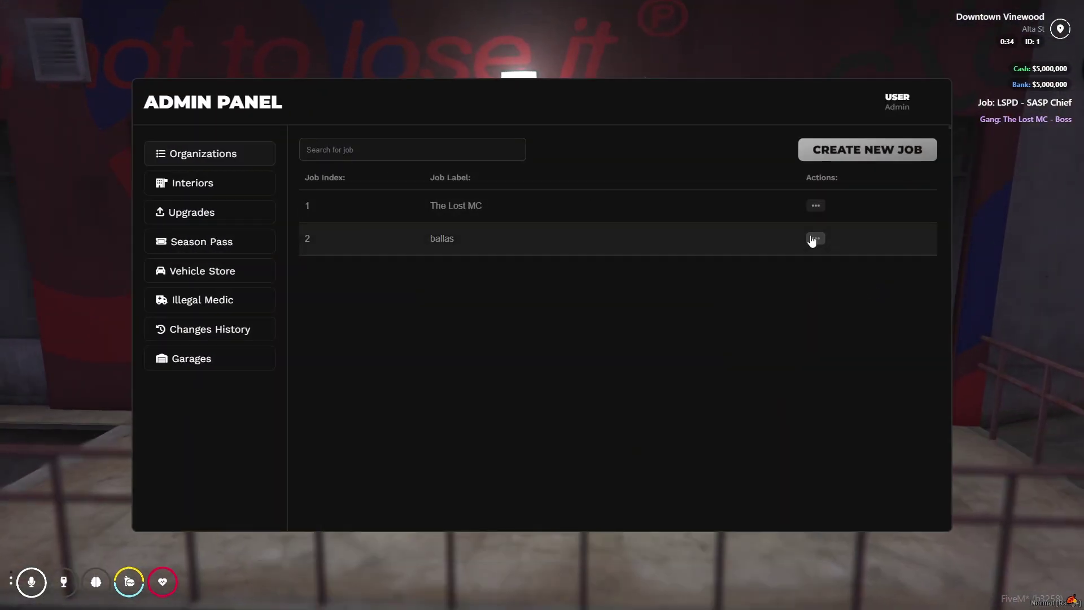
click(833, 265)
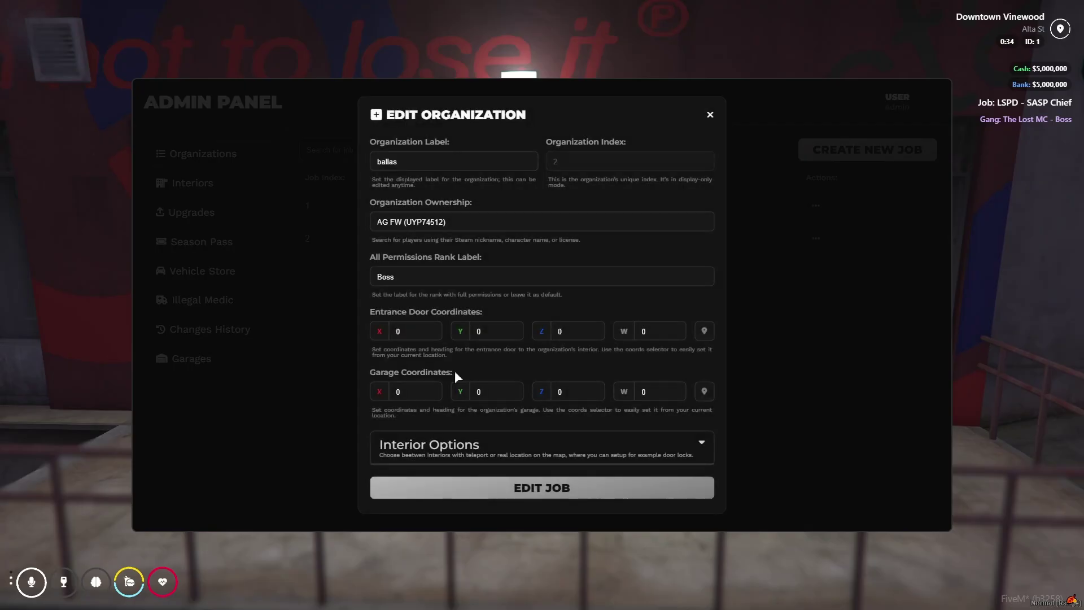
click(706, 332)
click(557, 488)
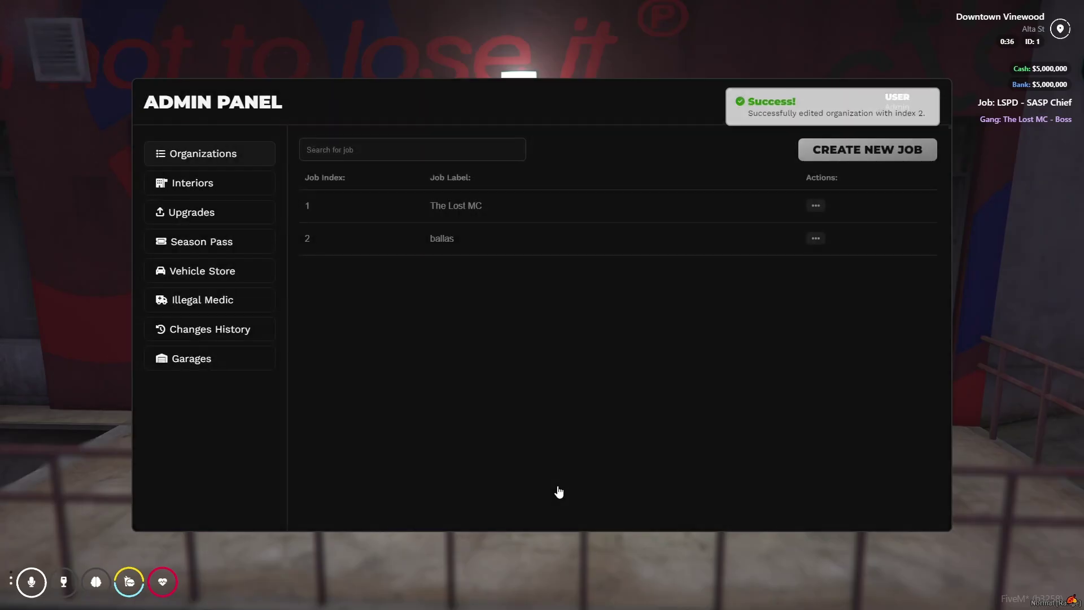
key(Escape)
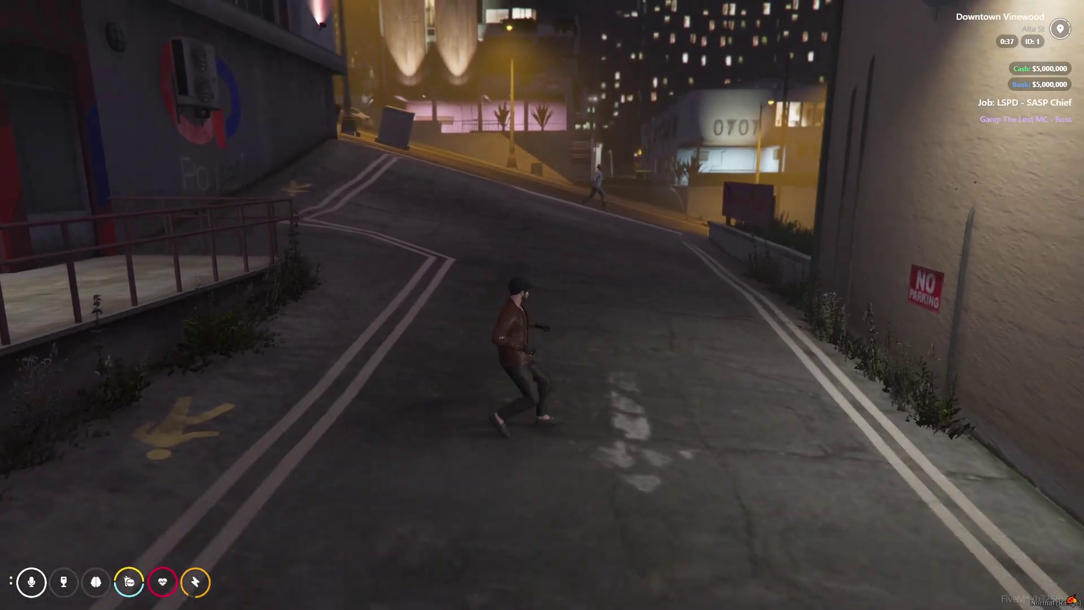
text(t/crimeadmin)
key(Return)
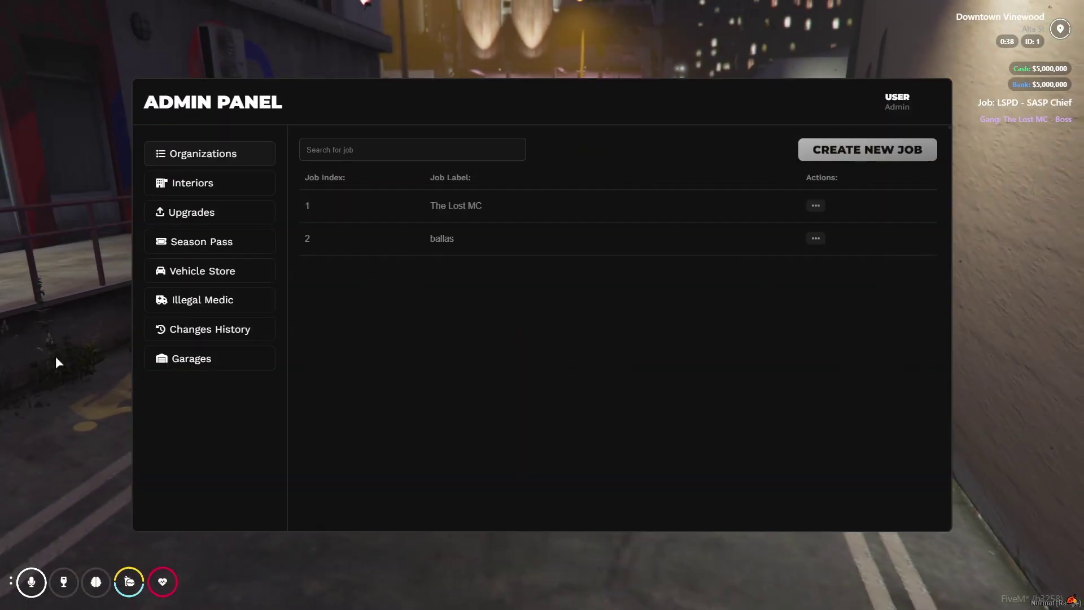
click(816, 237)
click(824, 264)
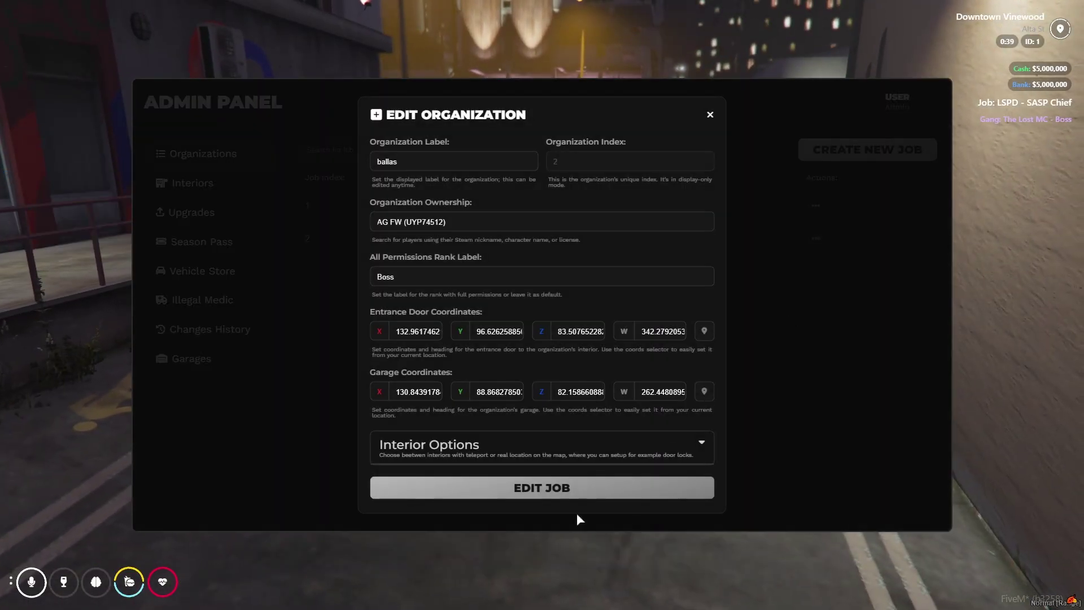
click(565, 494)
key(Escape)
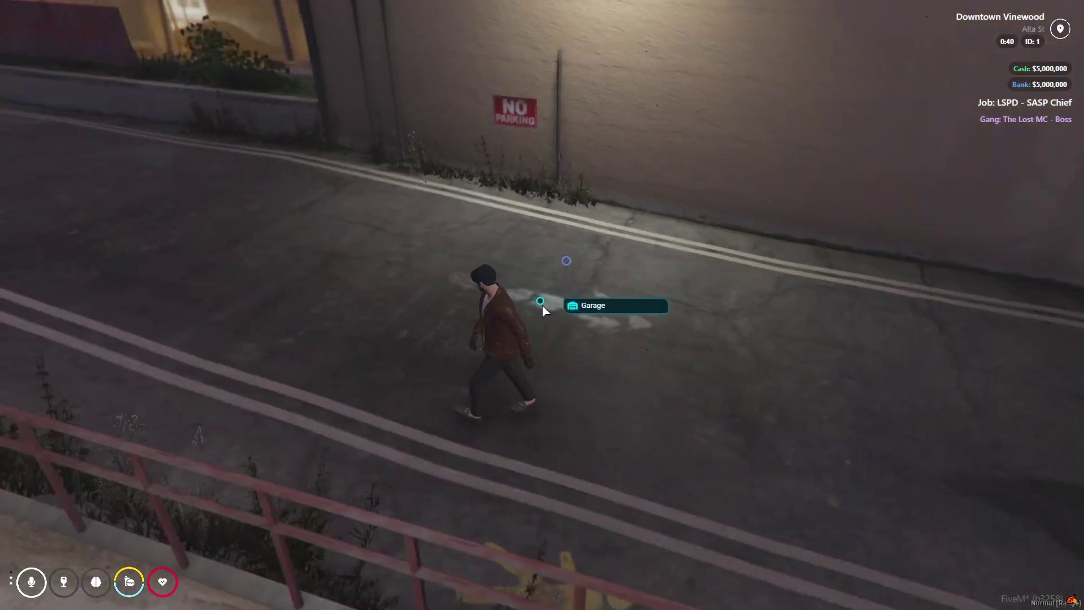
Step: Check the organization garage and its impounded vehicles list
click(593, 306)
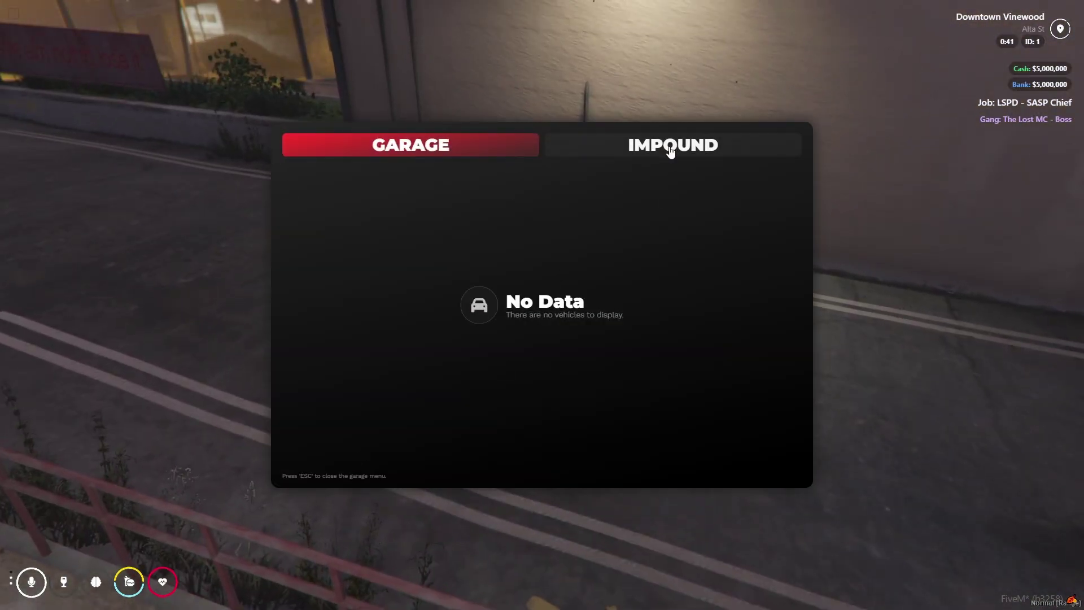
click(671, 148)
click(455, 141)
key(Escape)
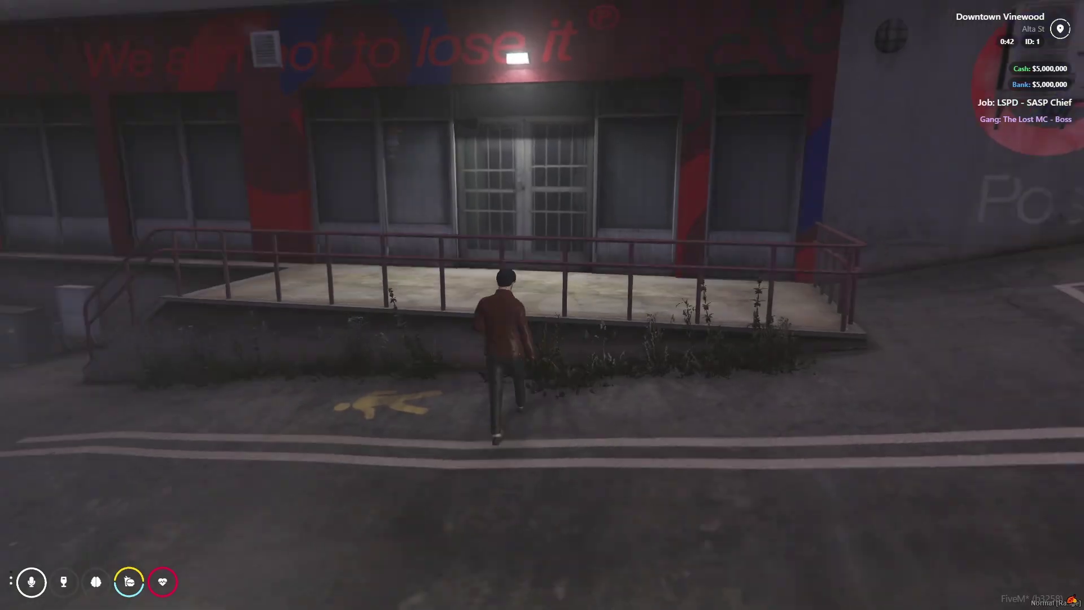
Step: Enter the organization interior through the doors and walk up to the workbench laptop
key(w)
key(alt)
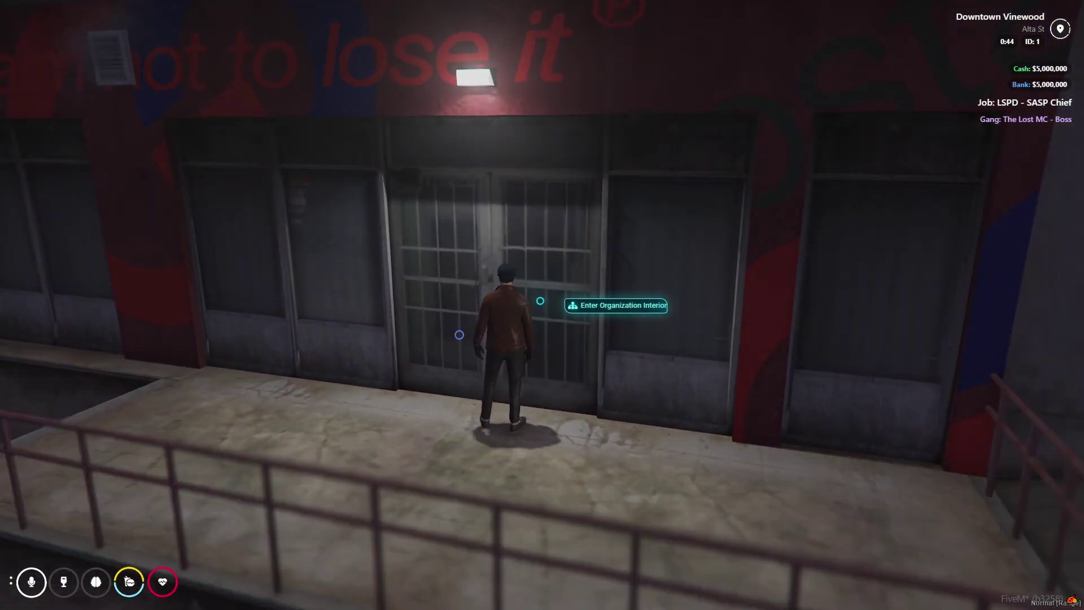
click(615, 306)
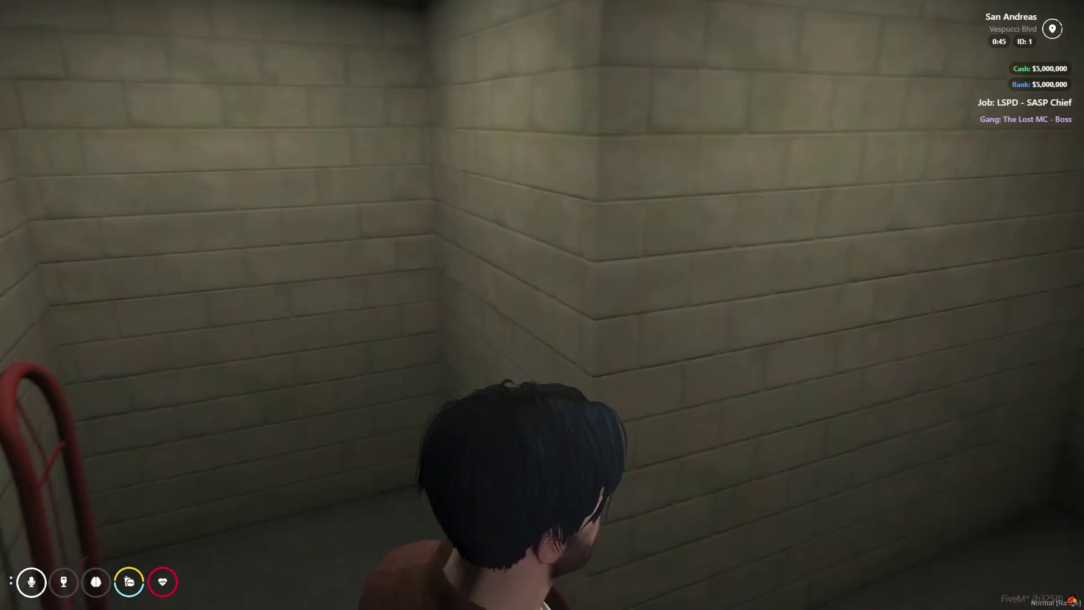
key(w)
key(w)
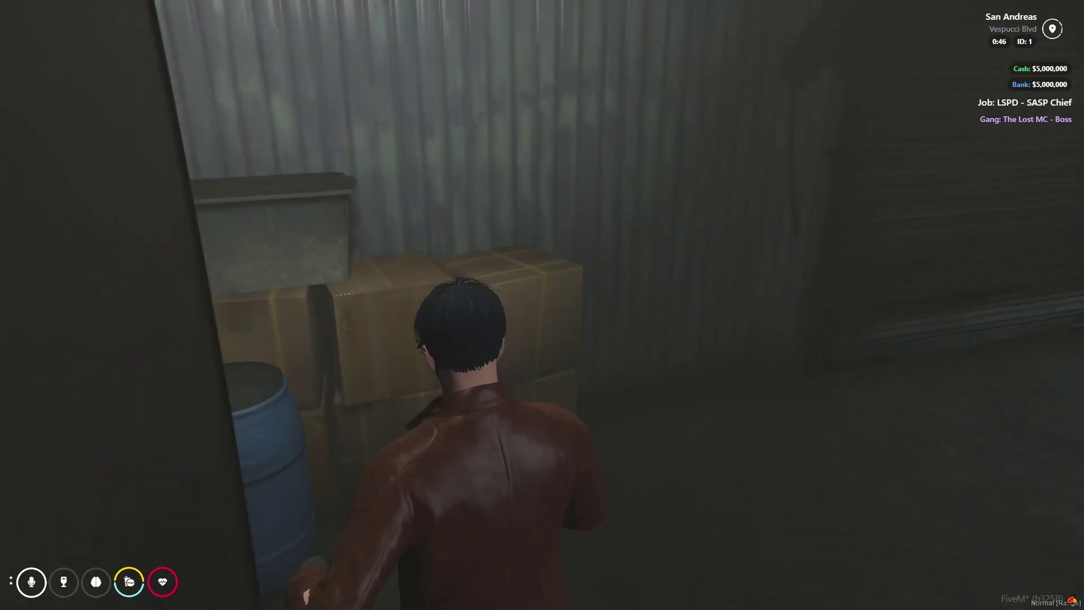
key(w)
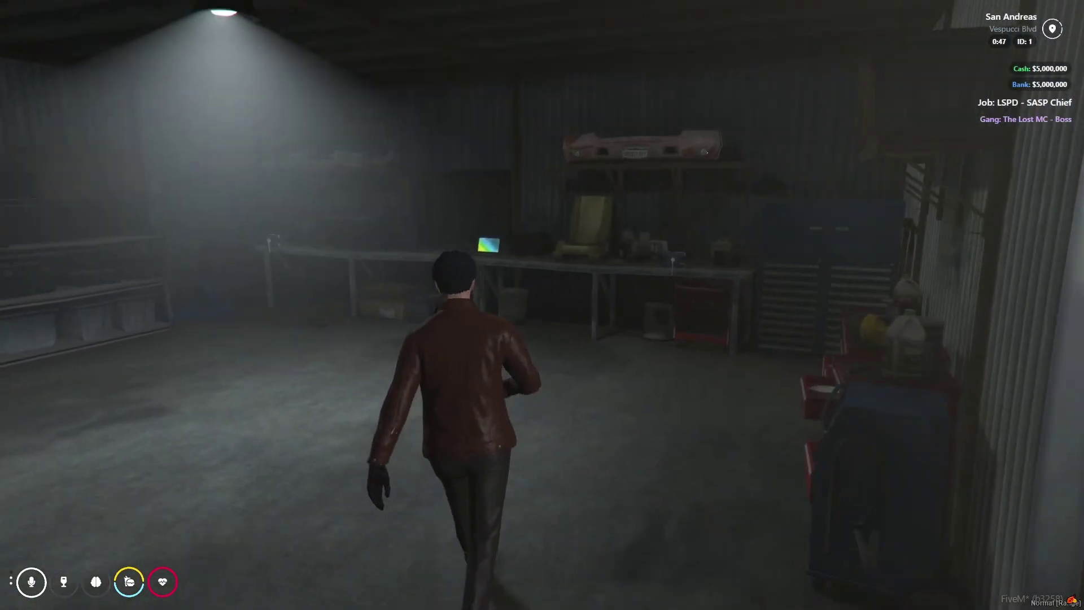
key(w)
key(alt)
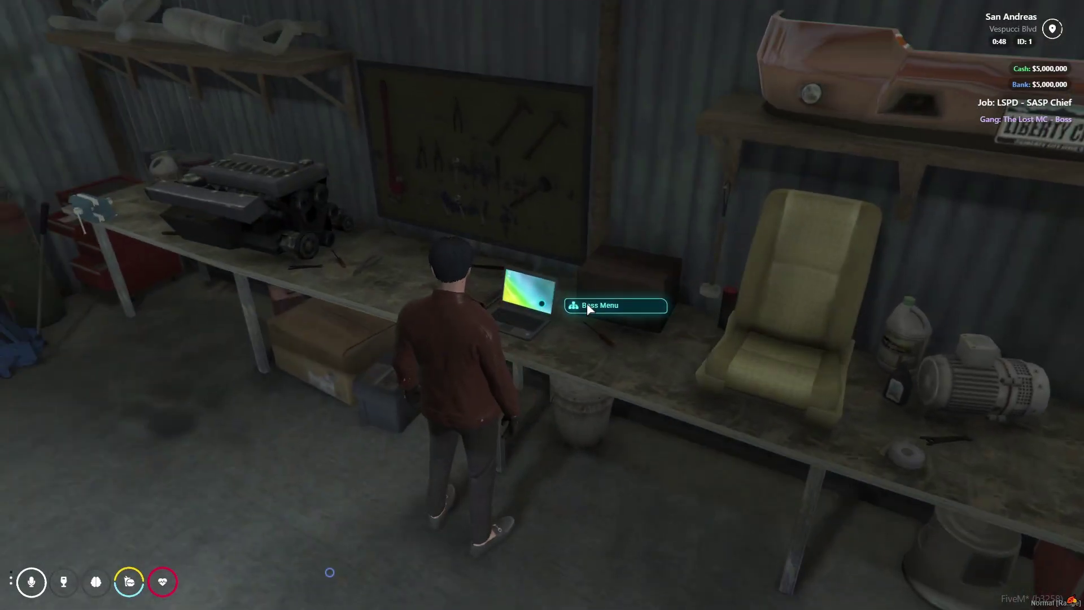
Step: From the laptop boss menu, attempt the $5,000.00 premium unlock and claim the free Bandages reward
click(587, 305)
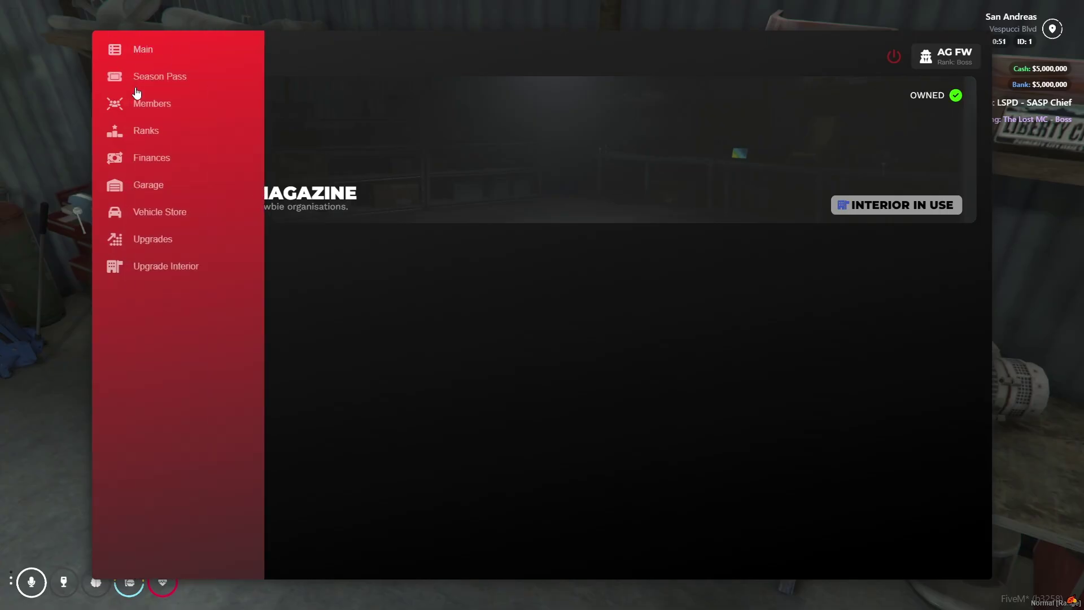
click(137, 91)
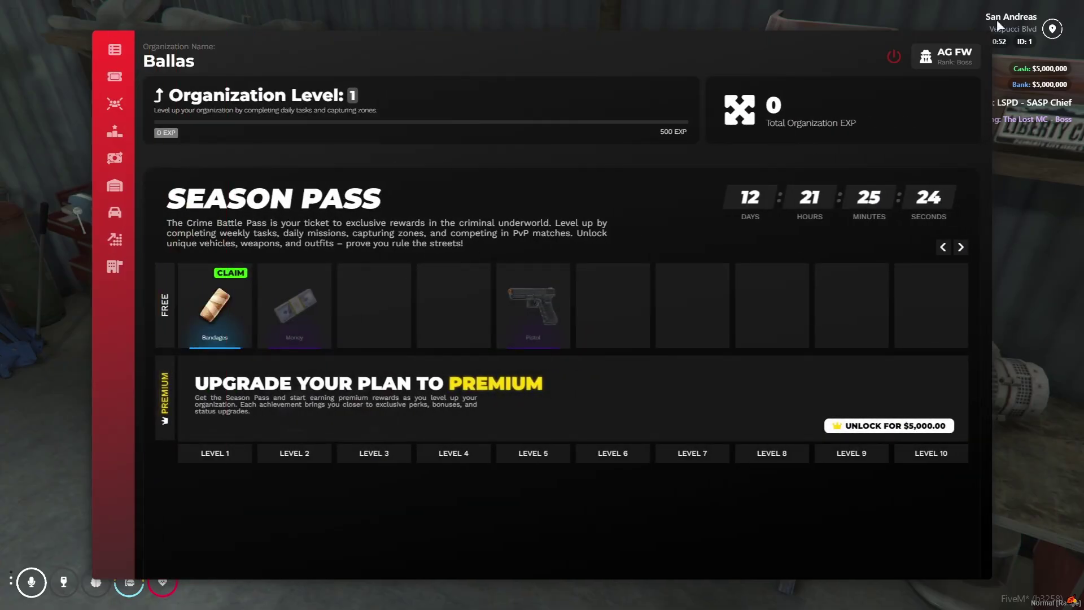
click(858, 432)
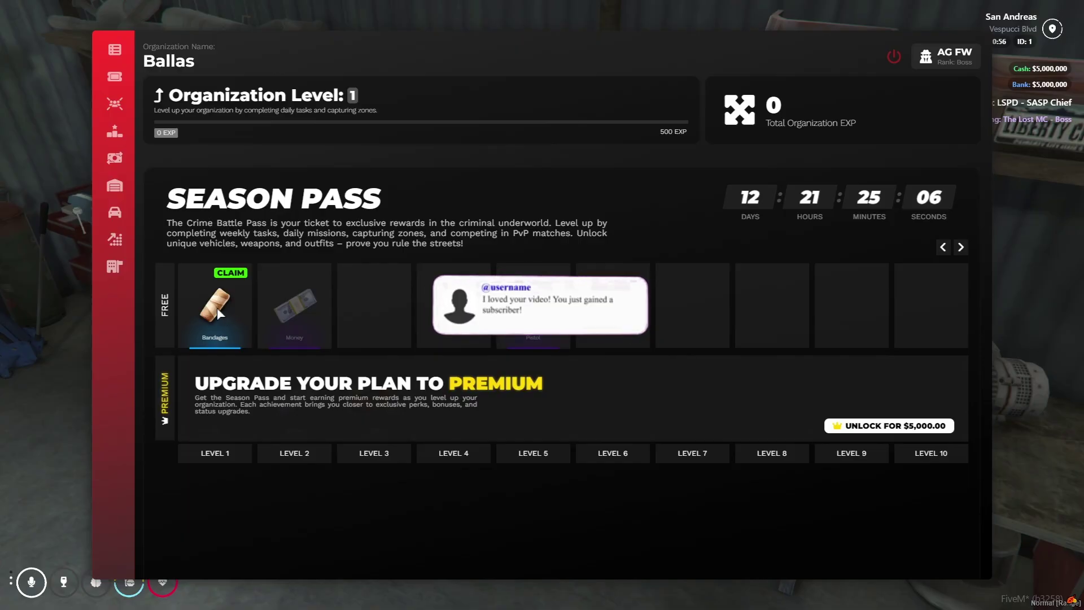
click(231, 273)
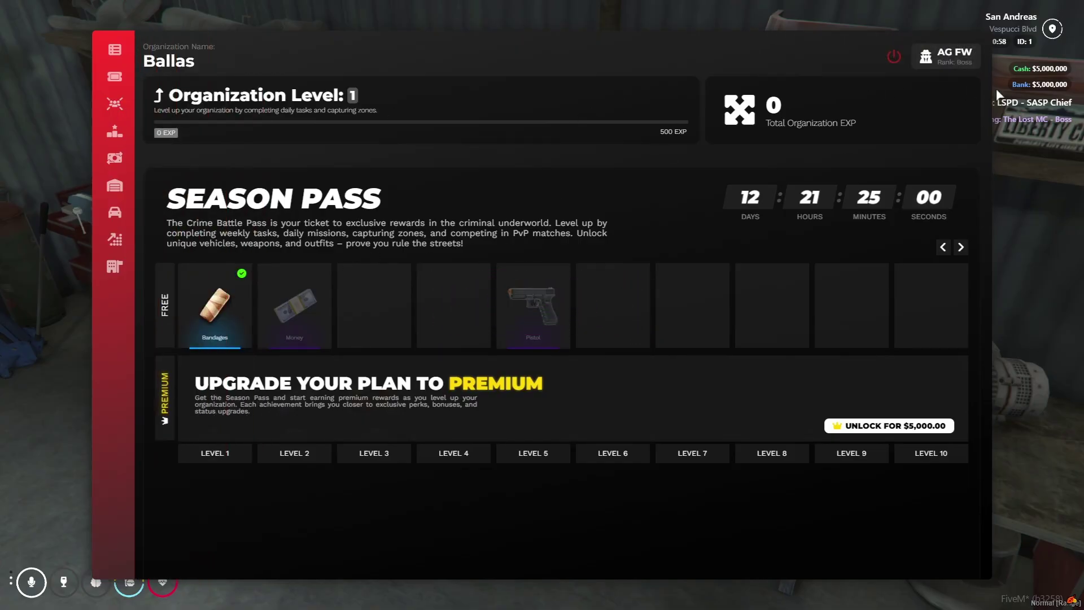
mouse_move(175, 110)
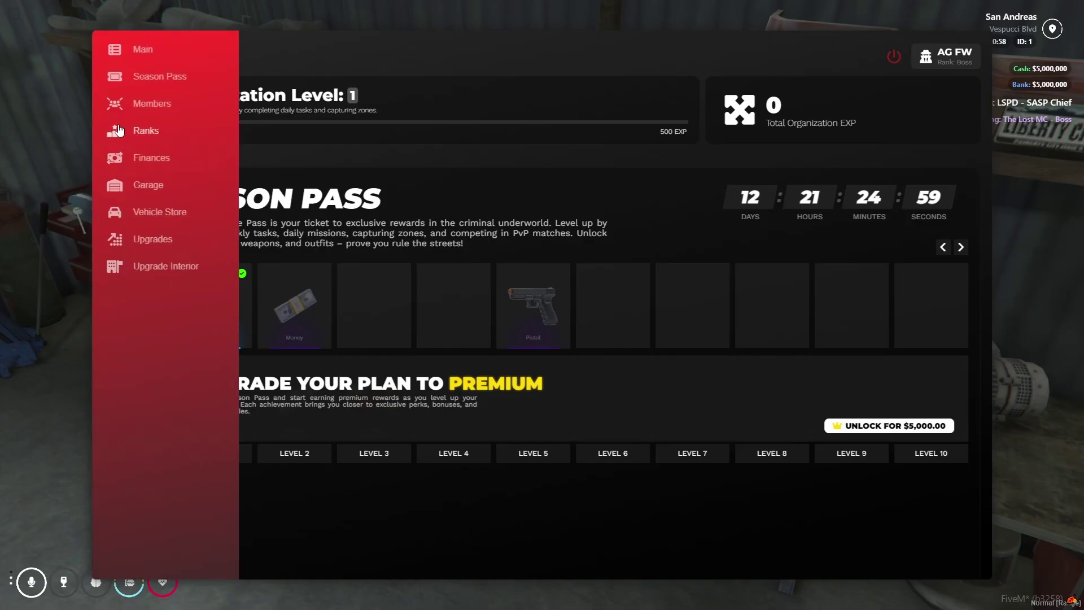
Step: Review the Ballas members list and the hire-new-member form with its rank choices
click(174, 110)
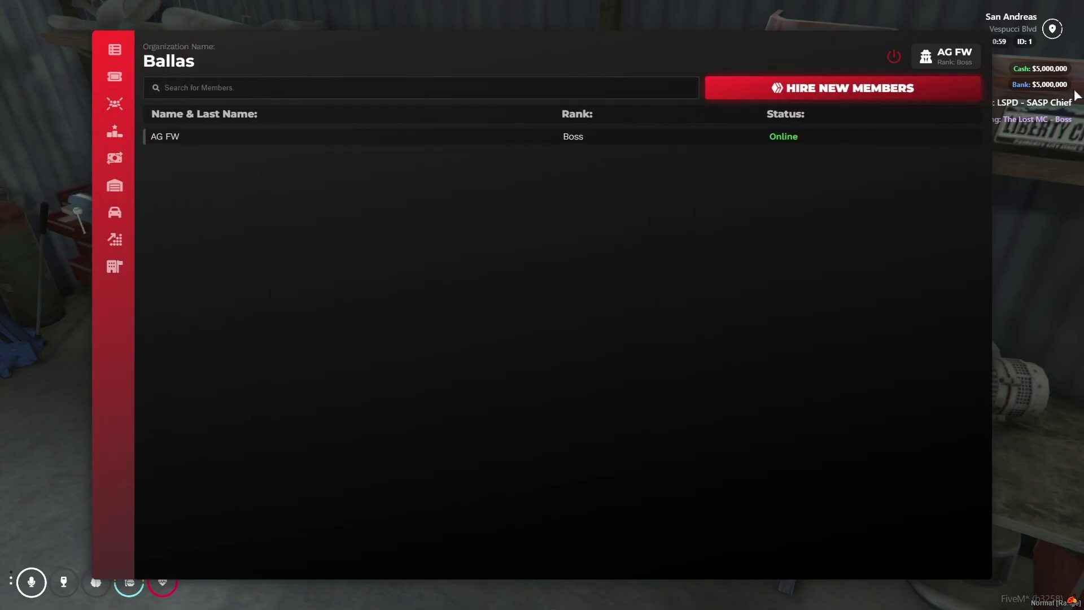
click(872, 93)
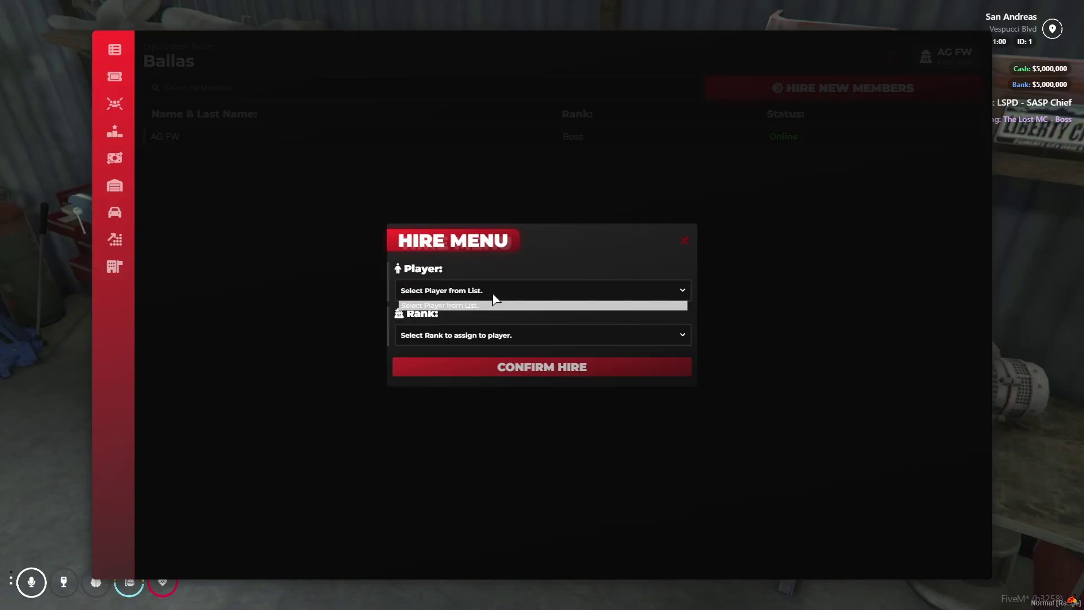
click(486, 336)
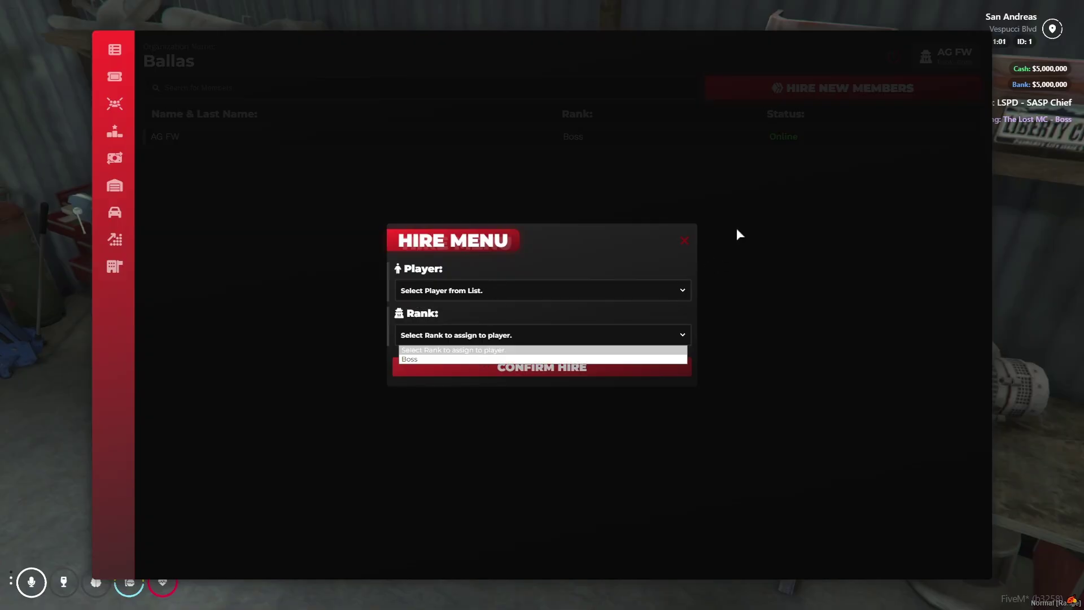
click(681, 239)
click(684, 241)
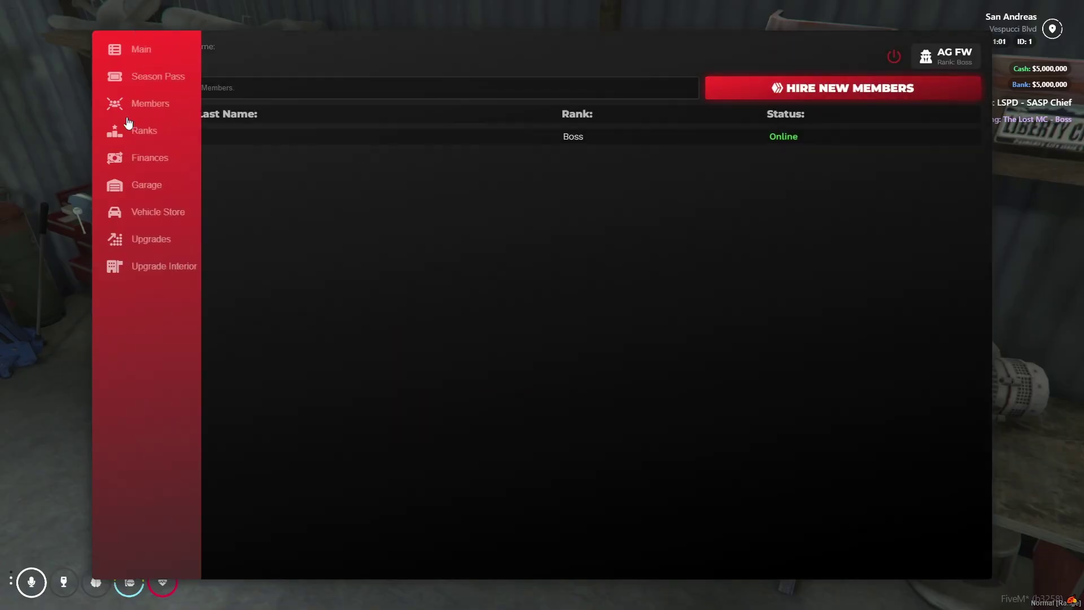
Step: Inspect the Boss rank on the Ranks page and open the rank creator
click(133, 132)
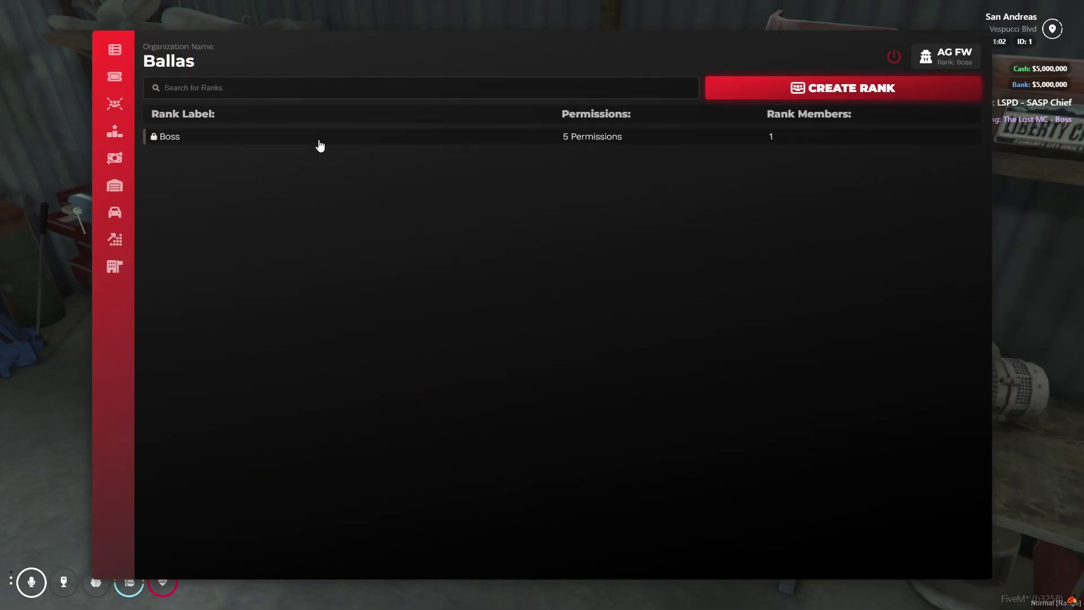
click(319, 142)
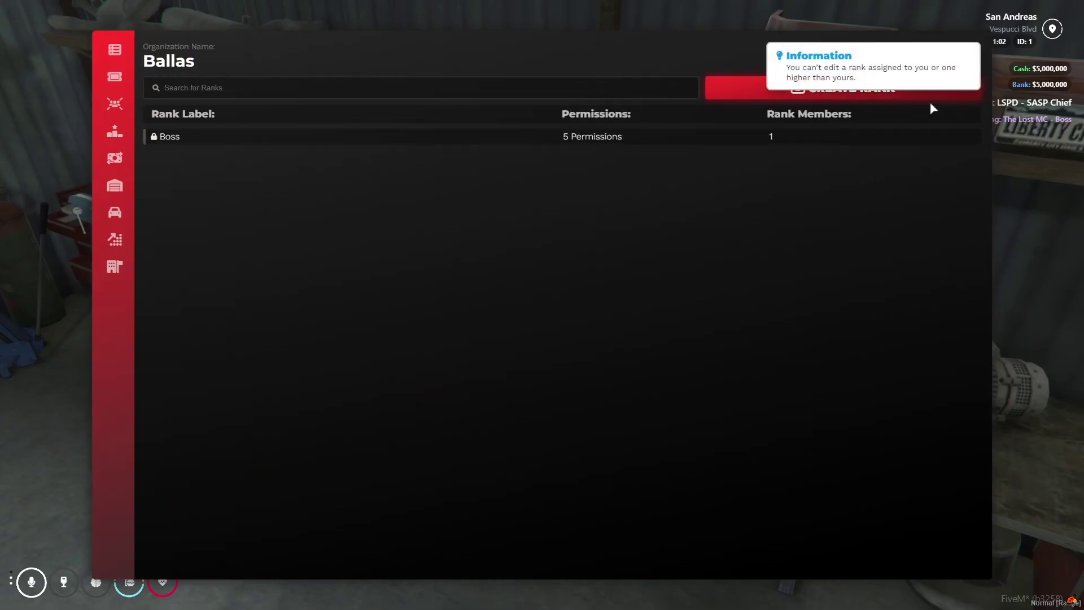
click(628, 144)
mouse_move(121, 122)
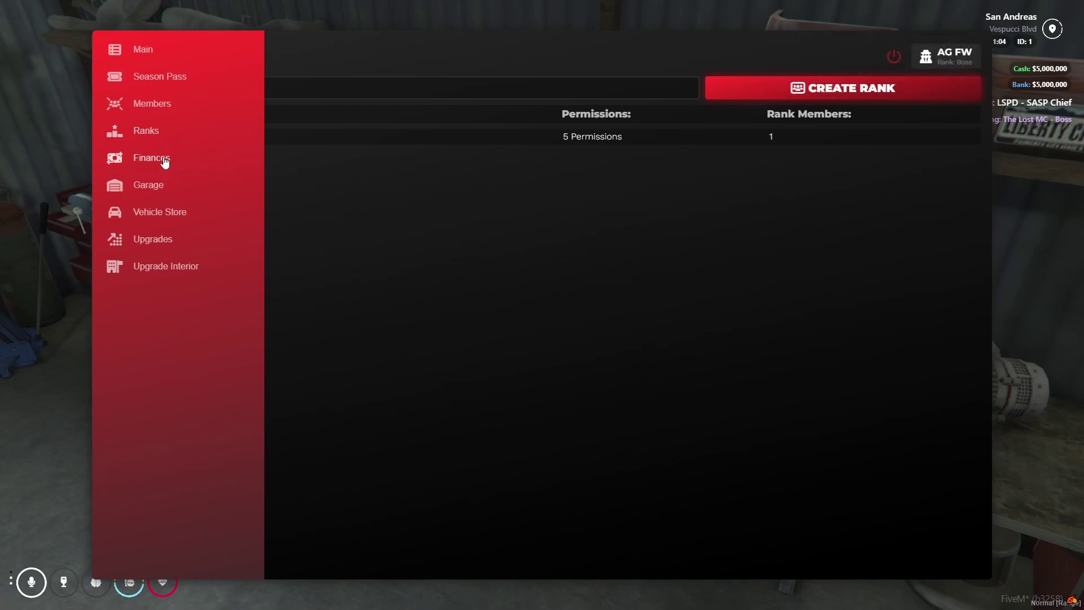
click(747, 85)
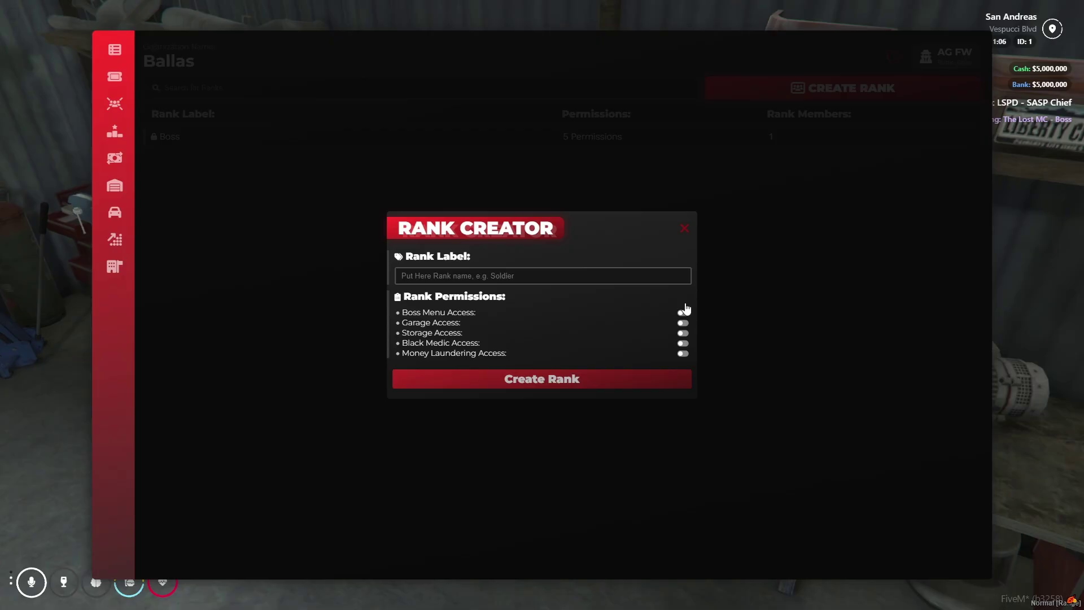
click(697, 215)
Step: Deposit $500,000 into the Ballas Balance account from the Finances page
click(121, 158)
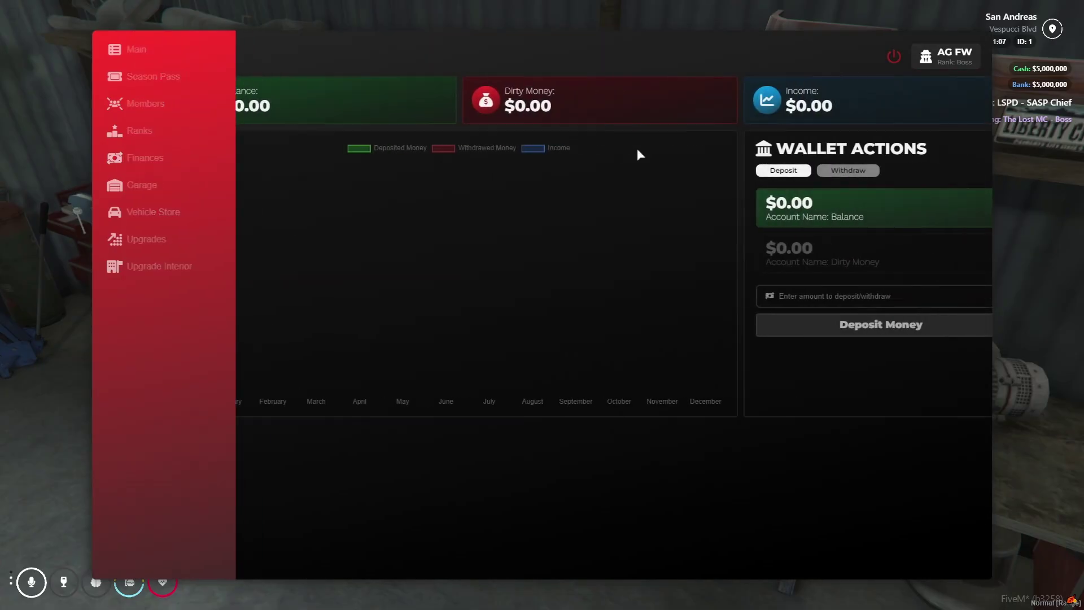
click(773, 252)
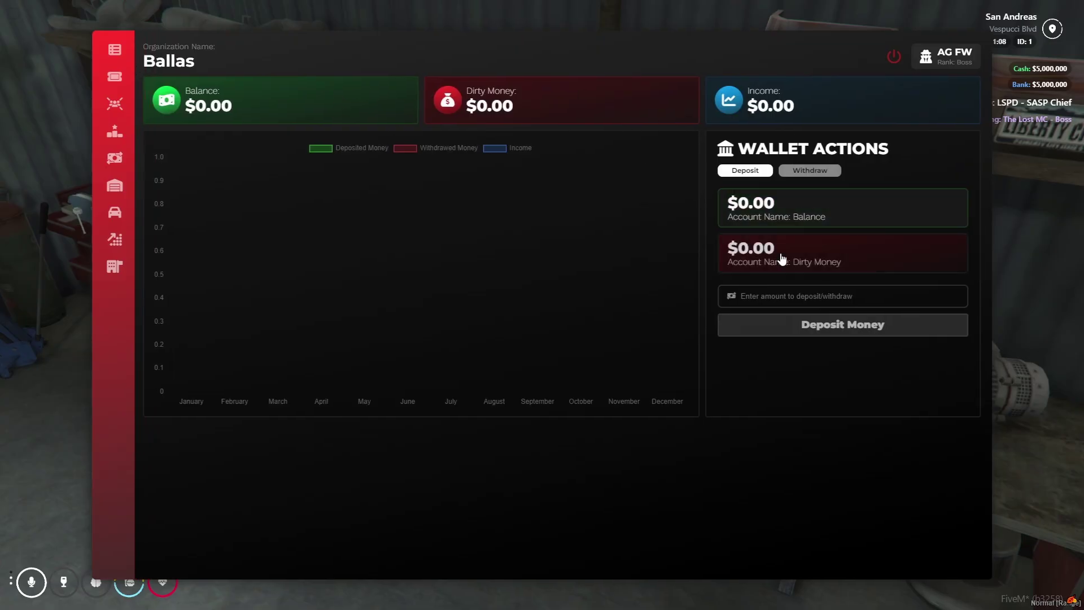
click(781, 213)
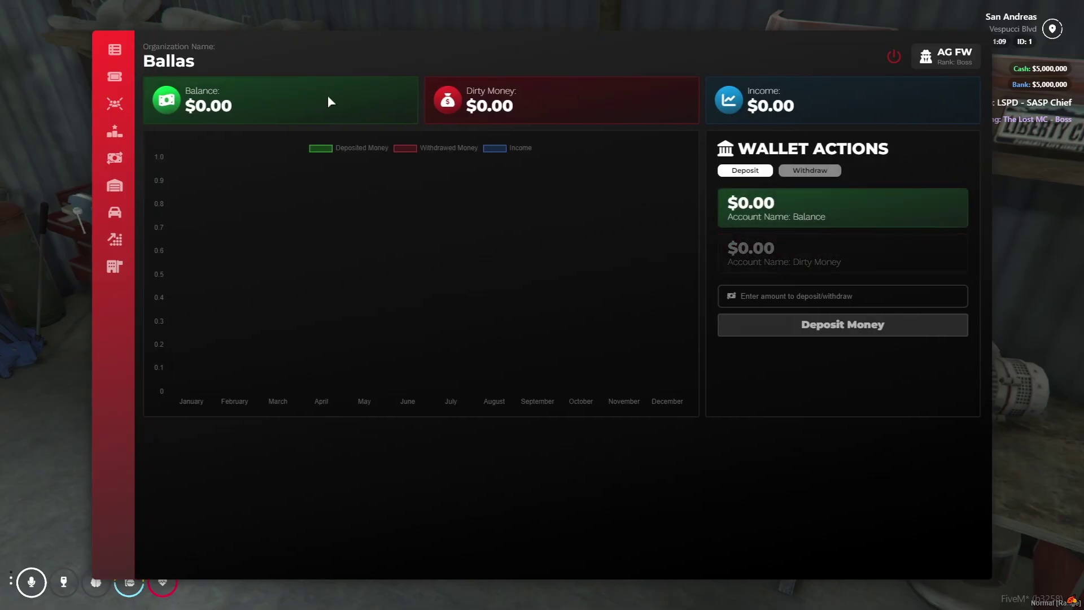
click(780, 291)
text(500000)
click(858, 327)
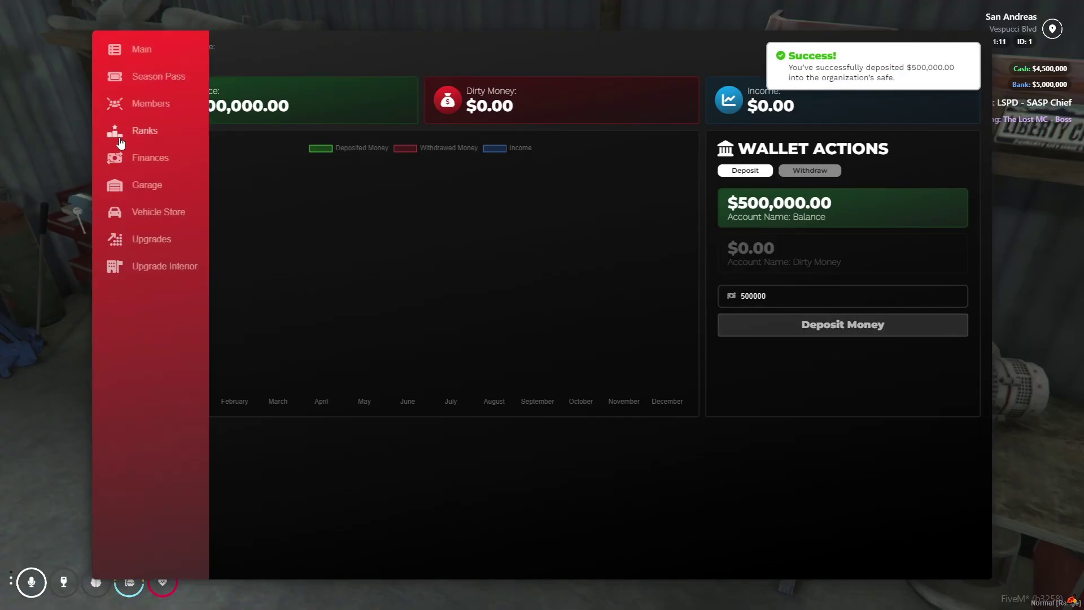
click(159, 216)
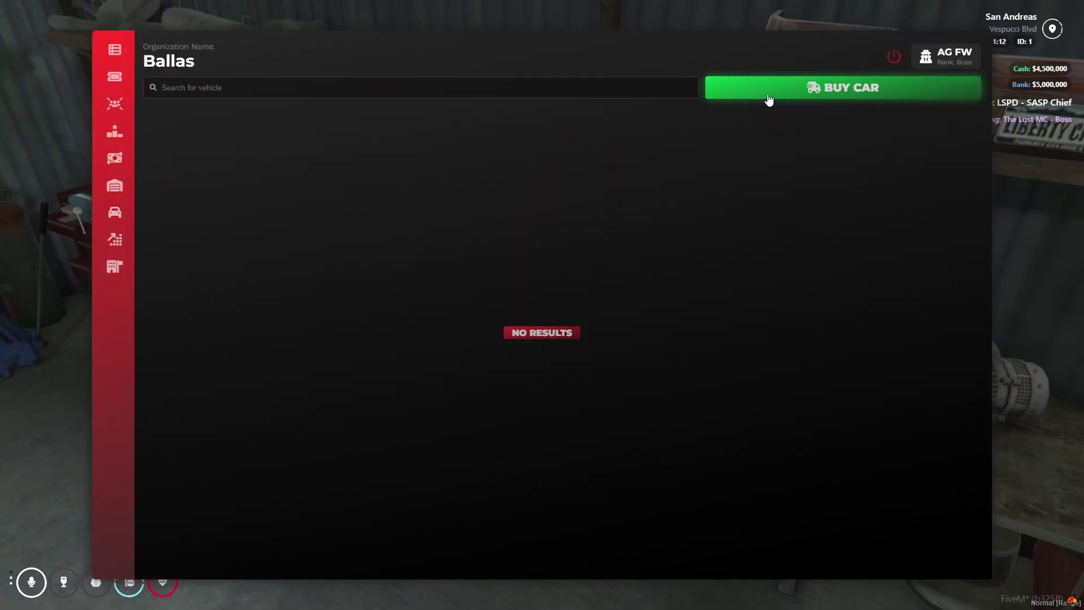
Step: Browse vehicles for sale and try to buy the T20 Super Car
click(769, 95)
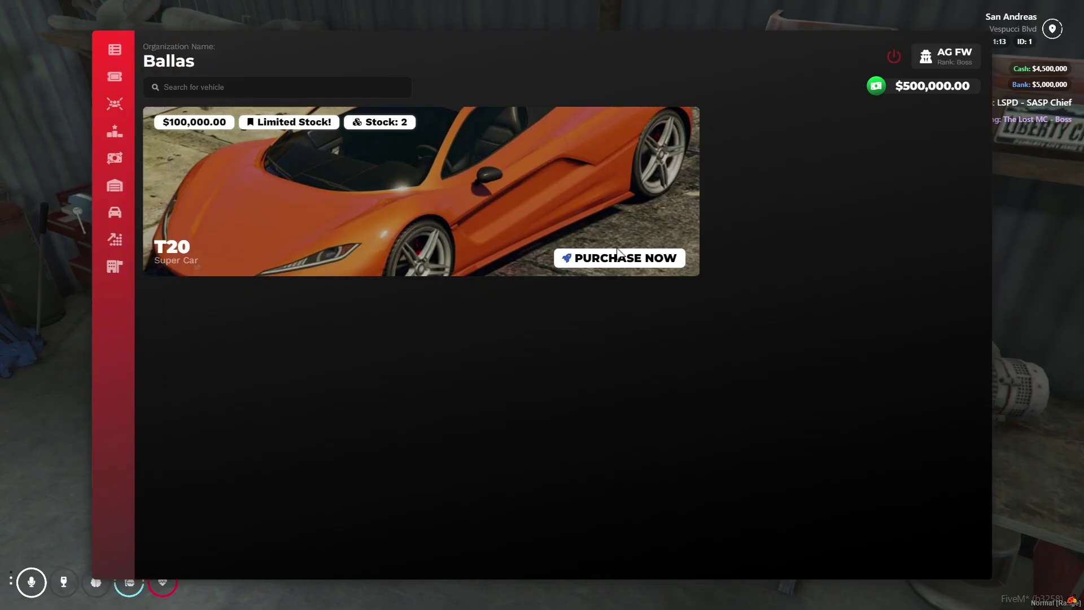
click(617, 263)
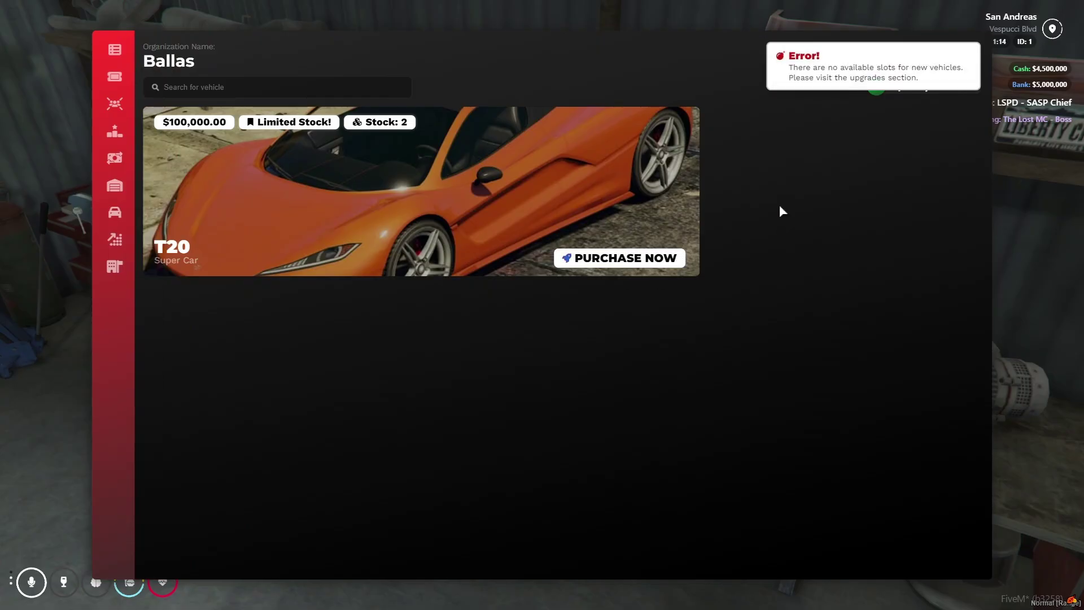
mouse_move(119, 219)
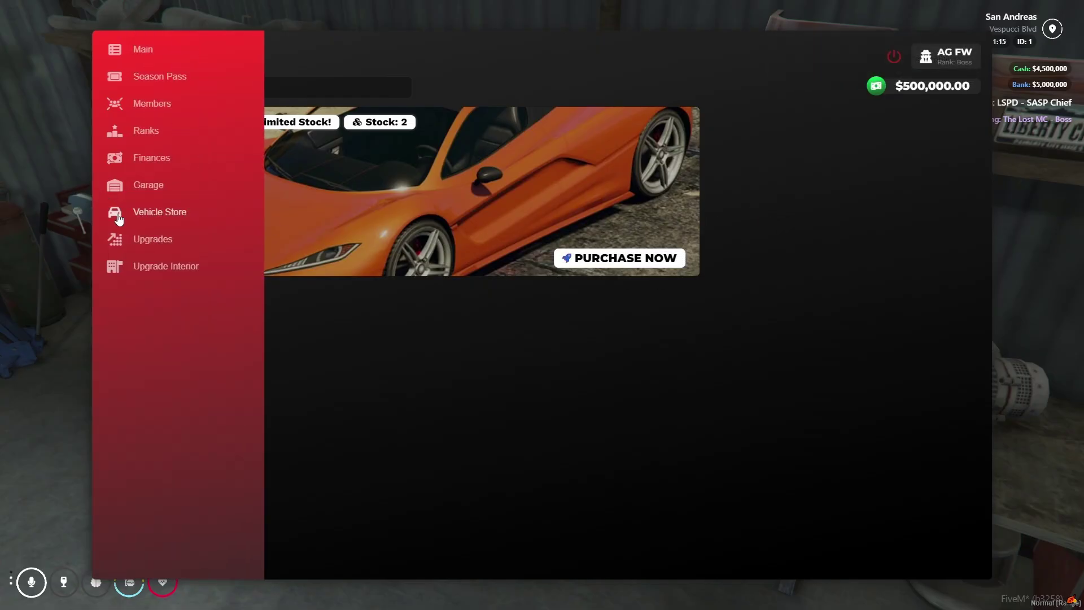
Step: Unlock the Garages upgrade for $200,000.00, then retry buying the T20
click(157, 240)
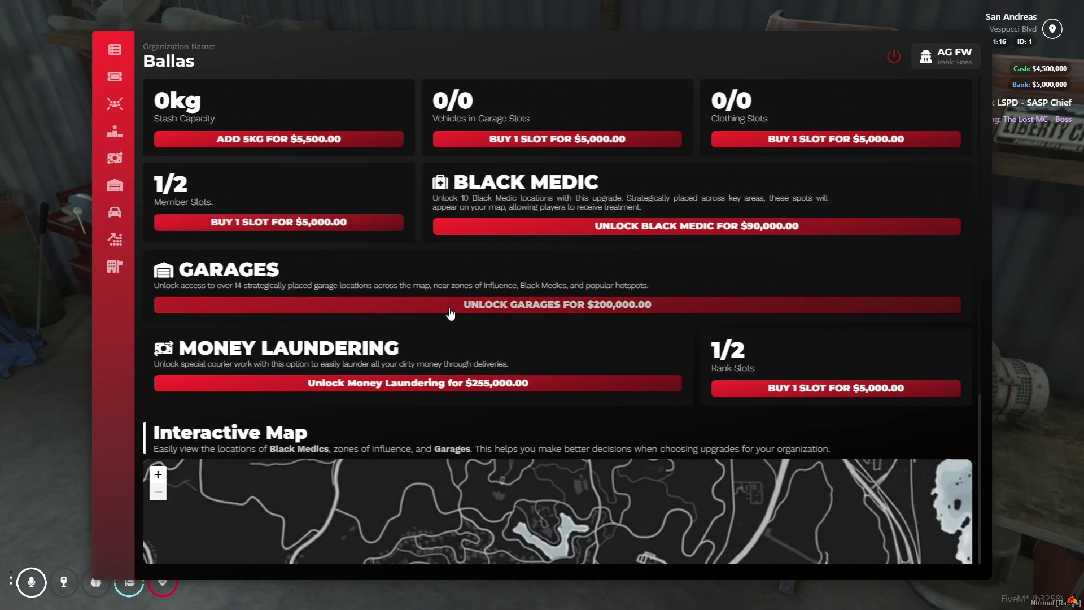
click(419, 312)
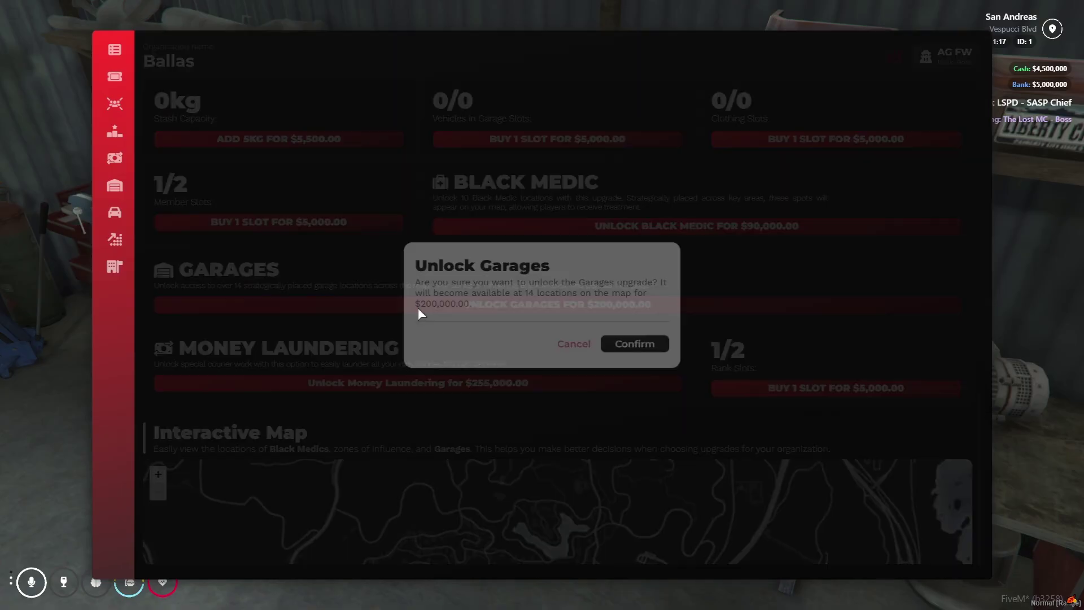
click(633, 341)
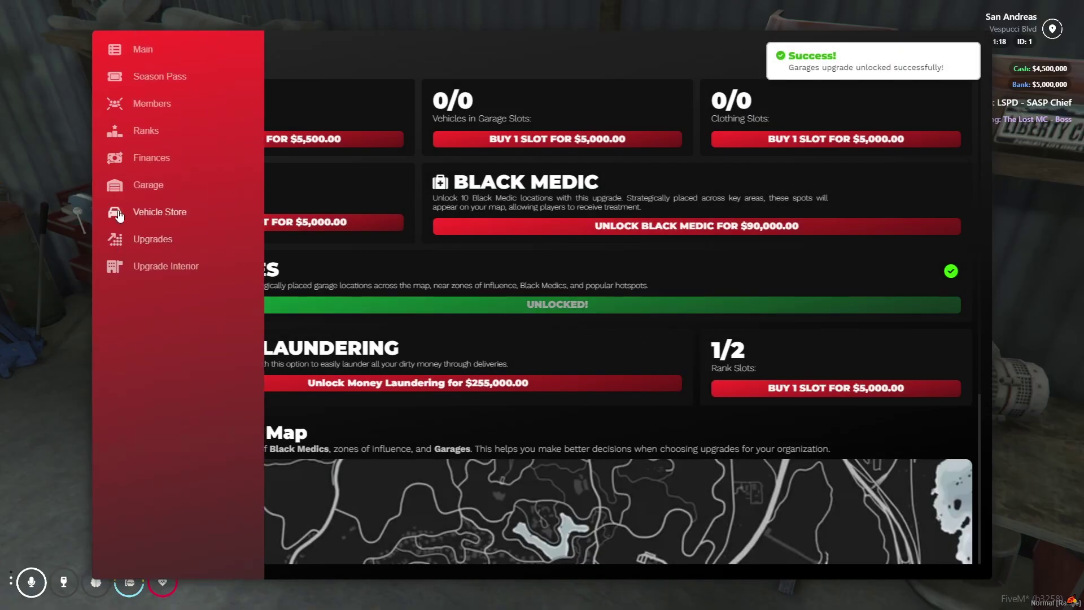
click(115, 212)
click(645, 259)
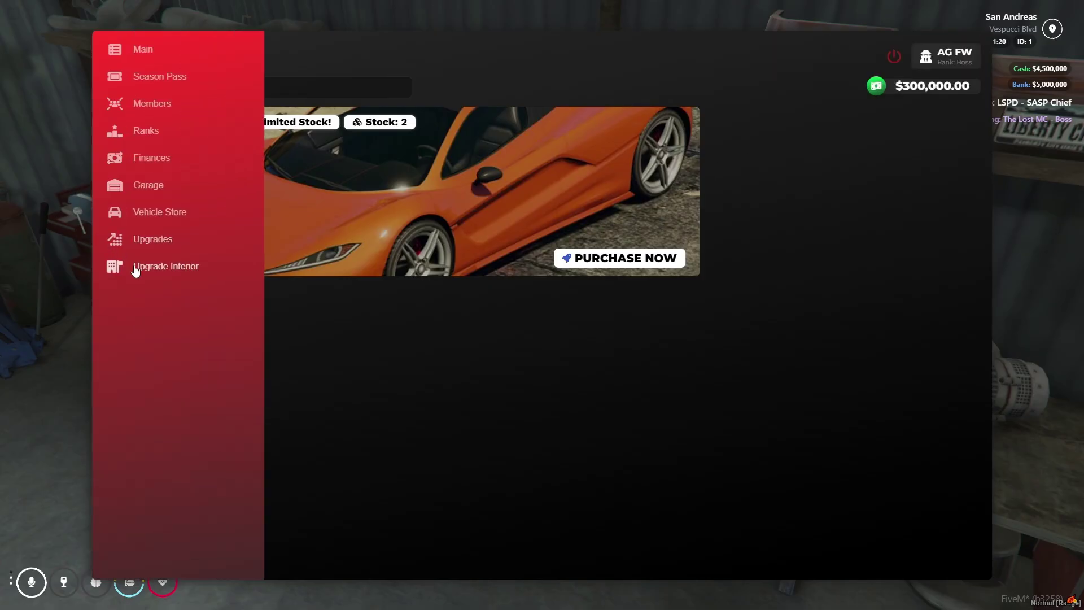
Step: View the interior upgrades page, then return to the organization upgrades page
click(130, 266)
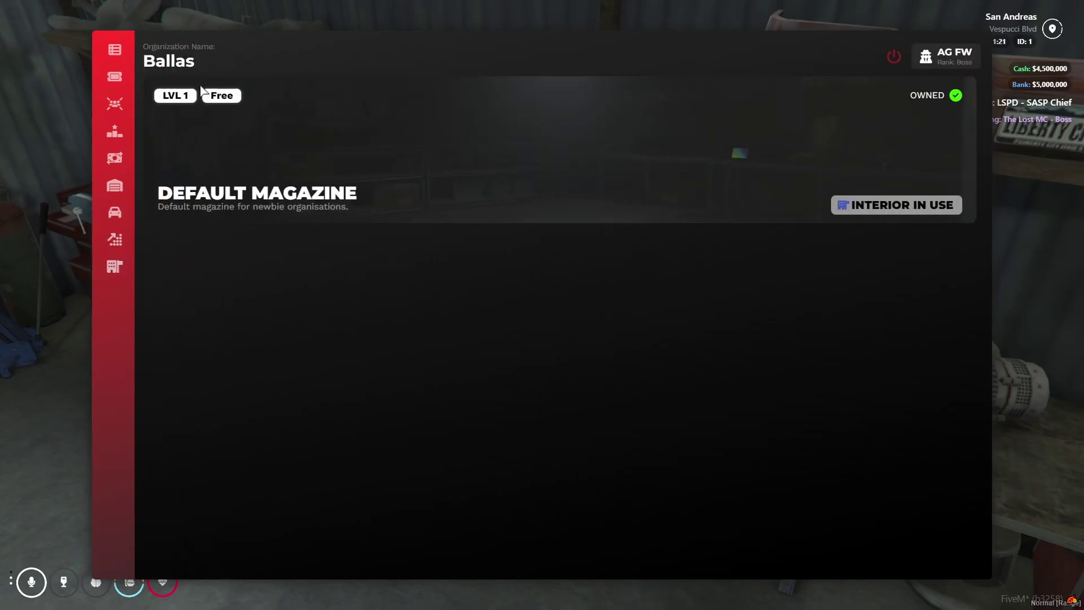
click(115, 213)
click(172, 240)
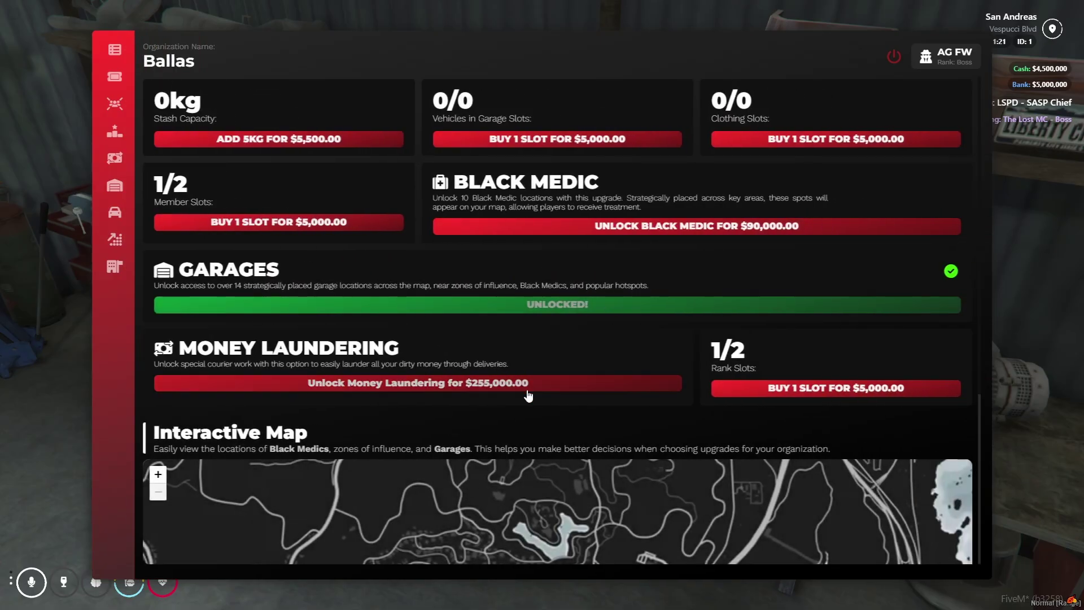
Step: Explore the interactive map's money laundering and organization markers, zooming and panning the city
scroll(528, 396, down, 3)
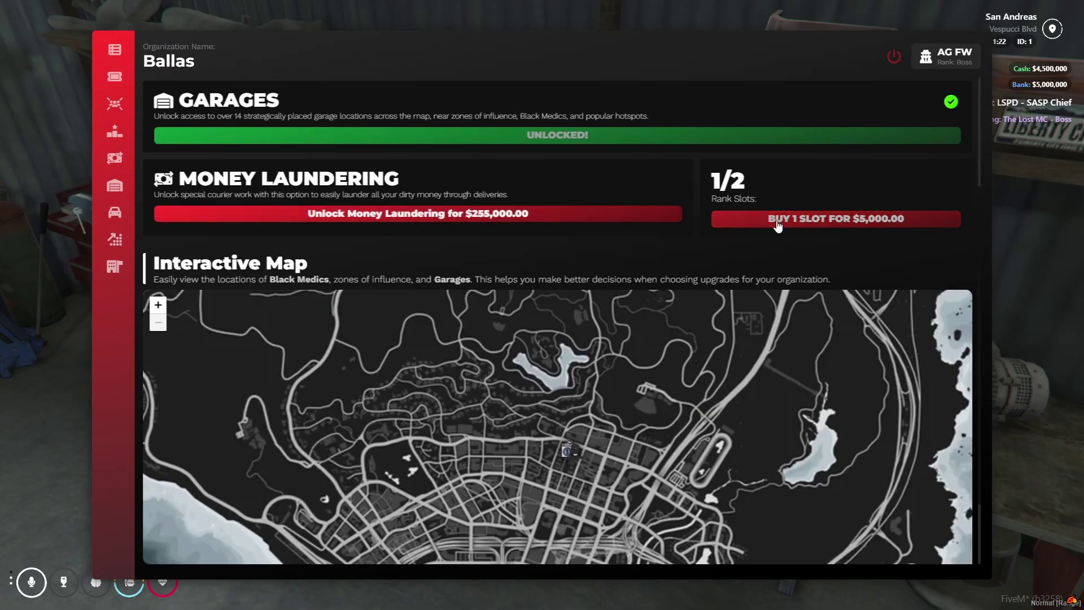
scroll(778, 228, down, 2)
scroll(582, 374, up, 3)
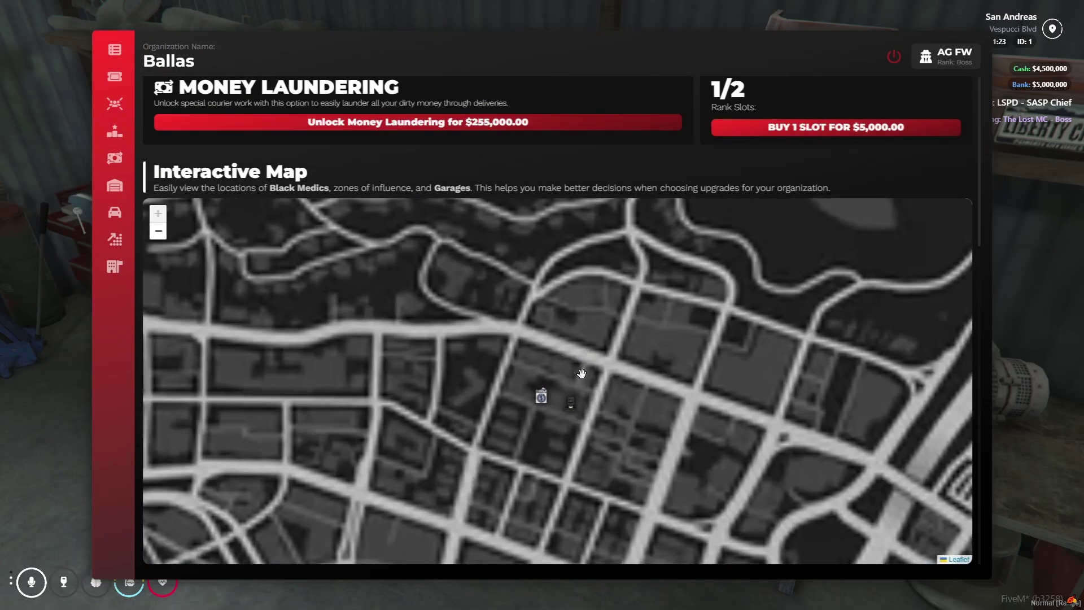
click(541, 400)
click(574, 403)
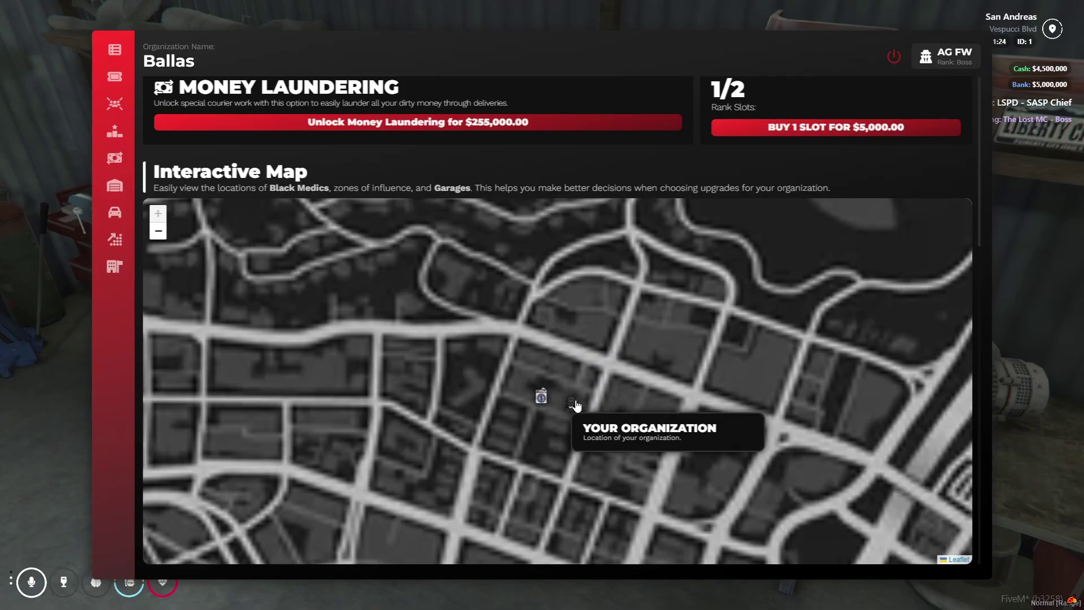
scroll(542, 405, down, 5)
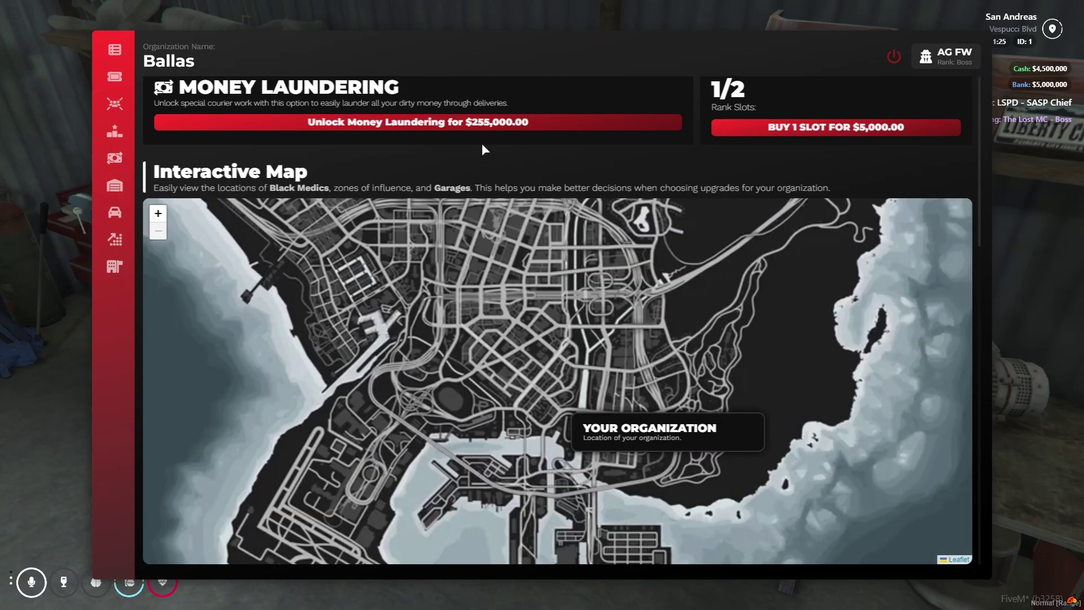
drag(561, 469, 561, 494)
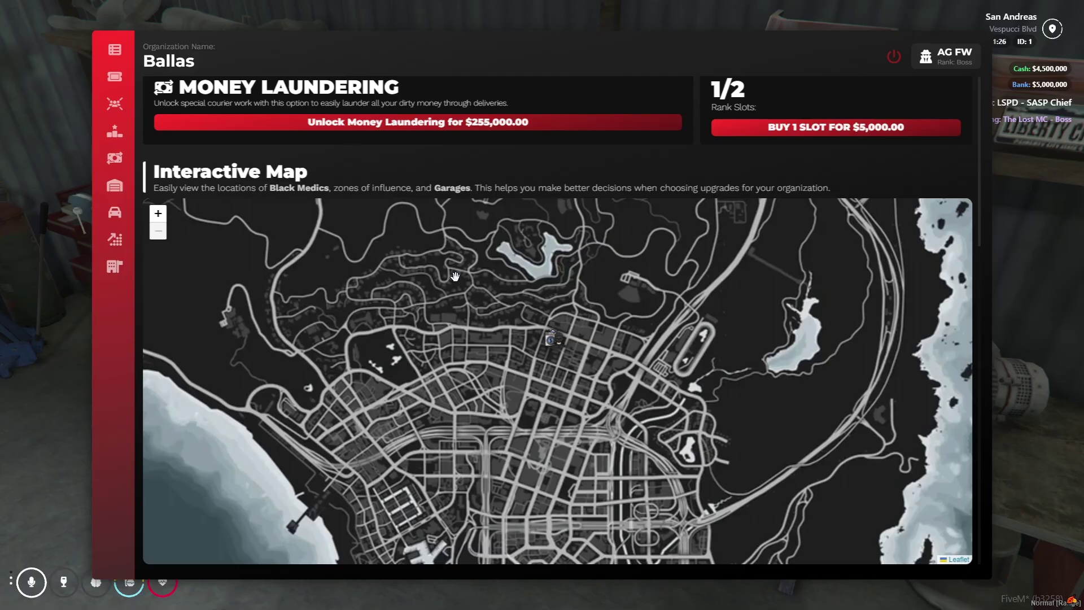
scroll(455, 276, up, 3)
scroll(476, 141, up, 5)
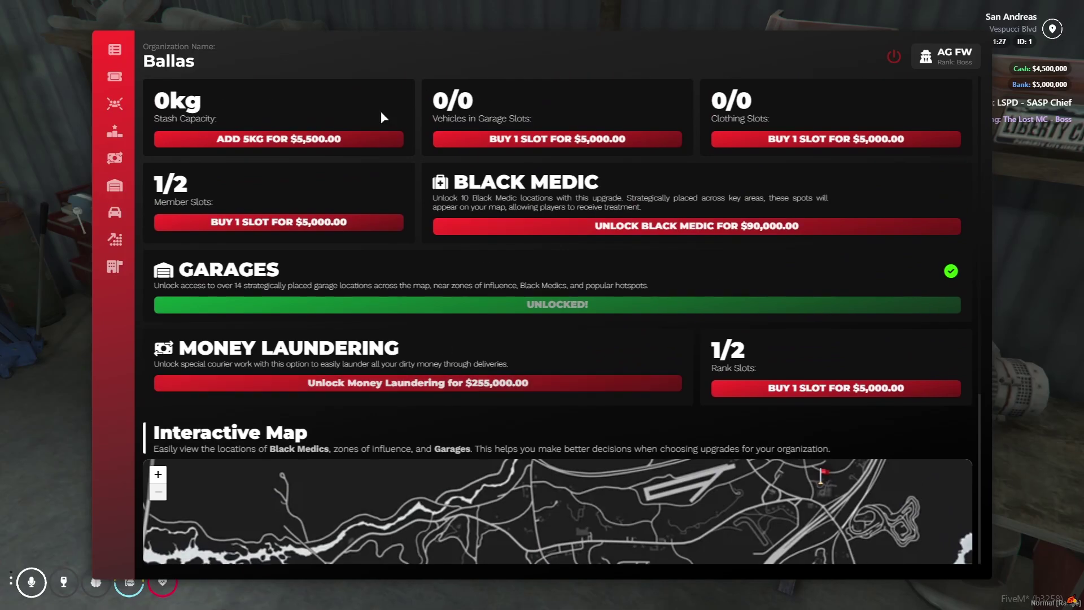
Step: Add 10kg of stash capacity, two clothing slots and two garage vehicle slots
click(327, 146)
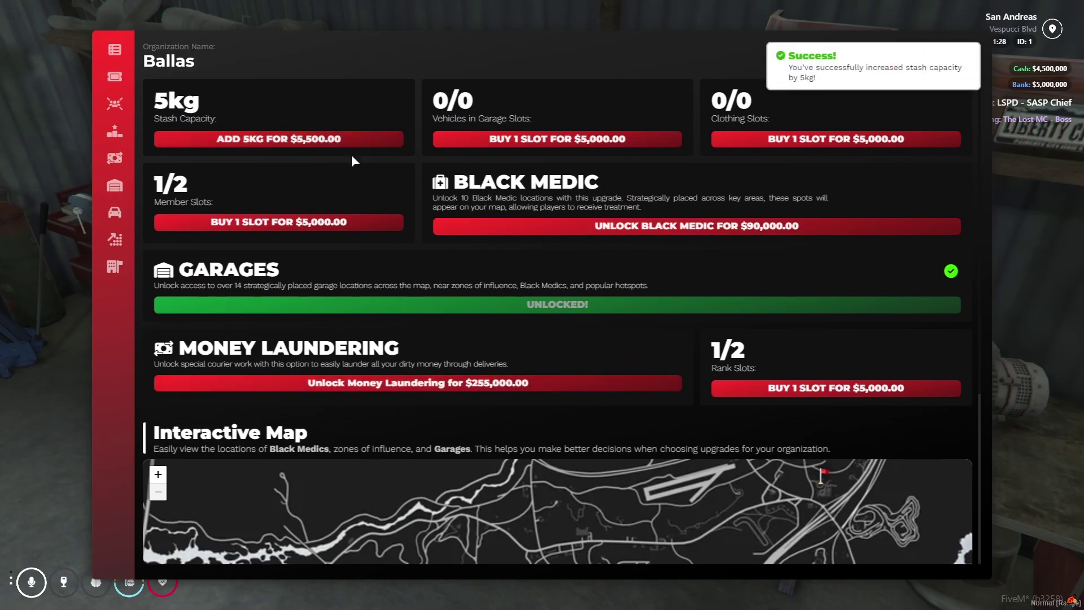
click(334, 140)
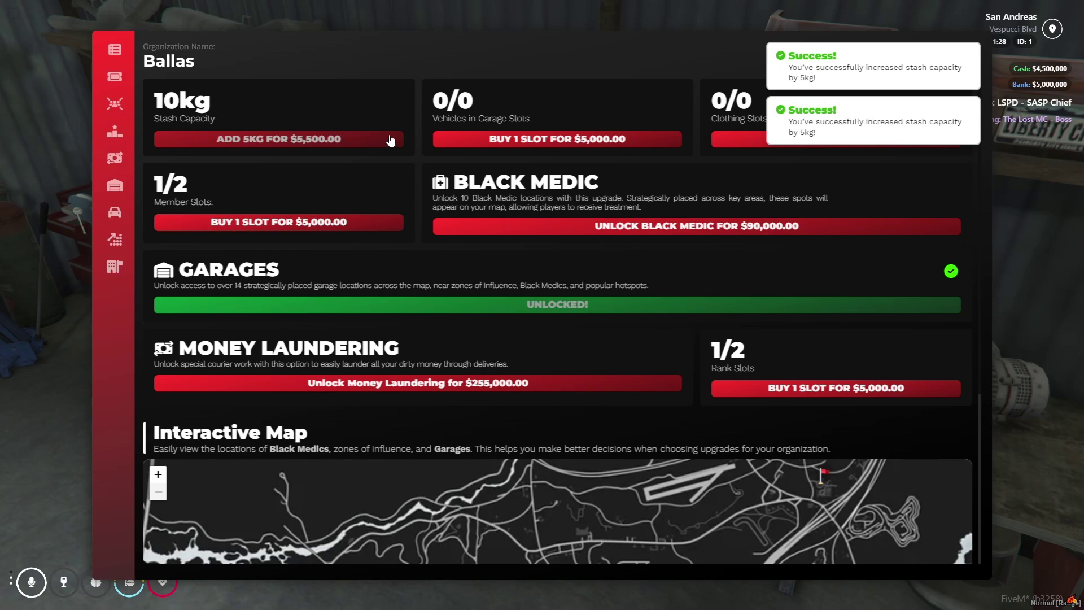
click(752, 140)
click(751, 141)
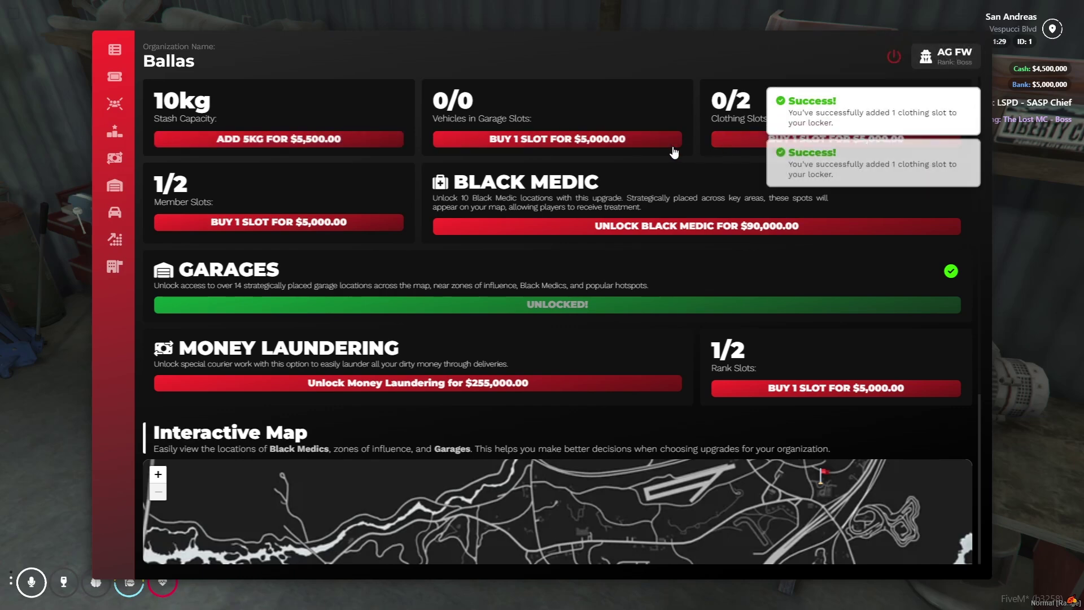
click(561, 141)
click(561, 142)
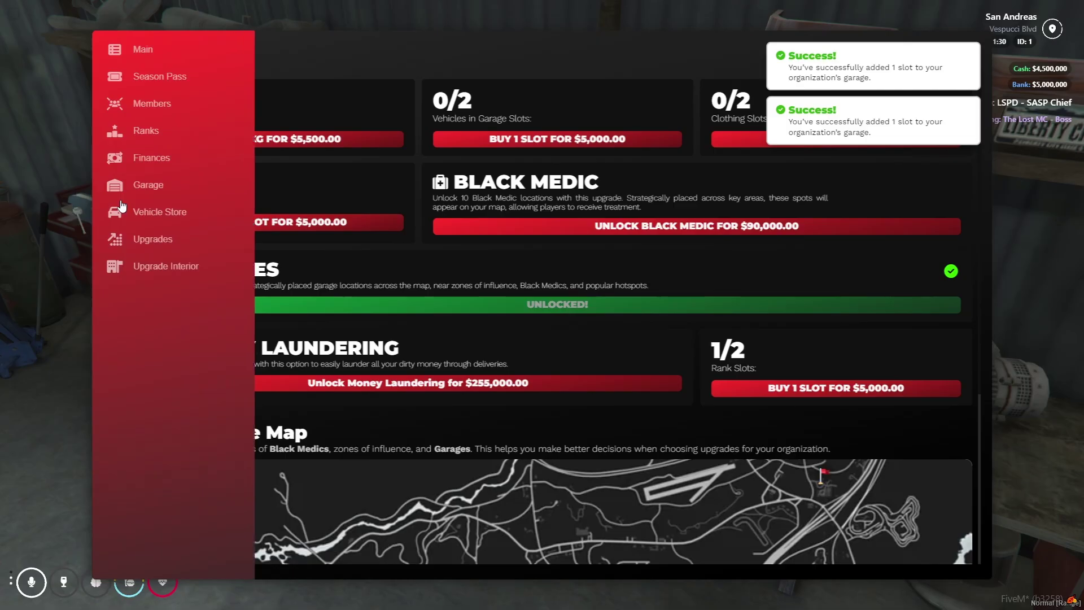
Step: Buy the T20 Super Car from the vehicle store
click(135, 213)
click(620, 259)
click(649, 334)
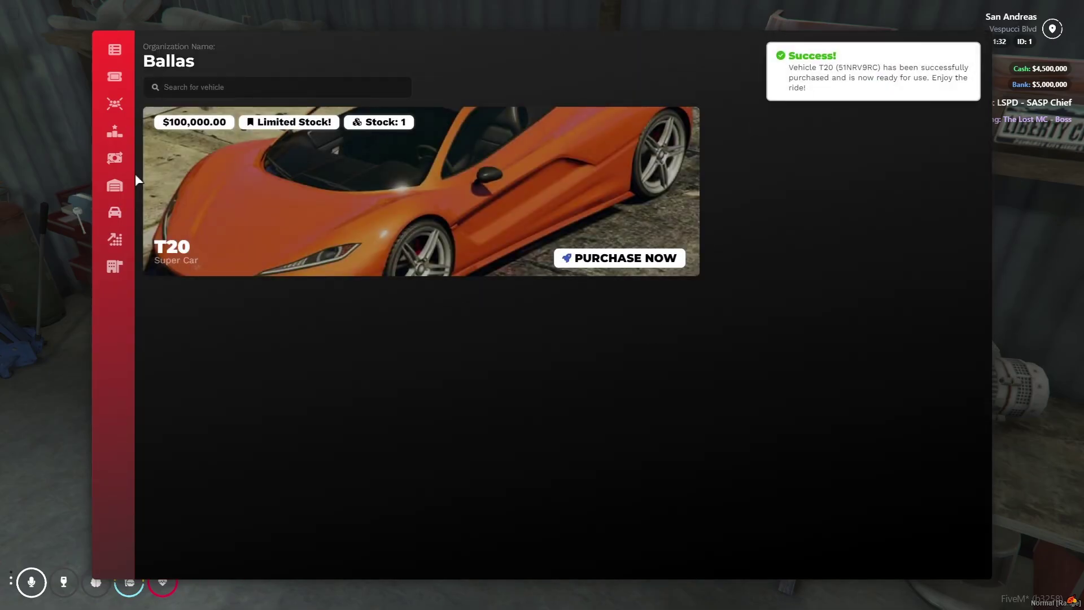
Step: Unlock the premium Season Pass for $5,000.00 and claim the level 1 M4 reward
mouse_move(151, 220)
click(169, 266)
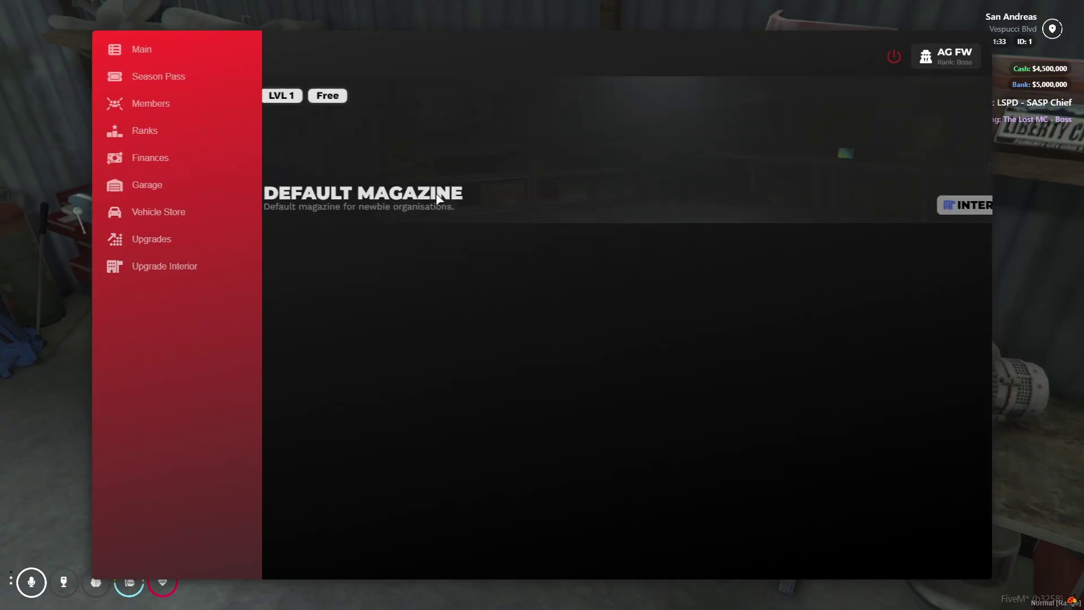
click(132, 77)
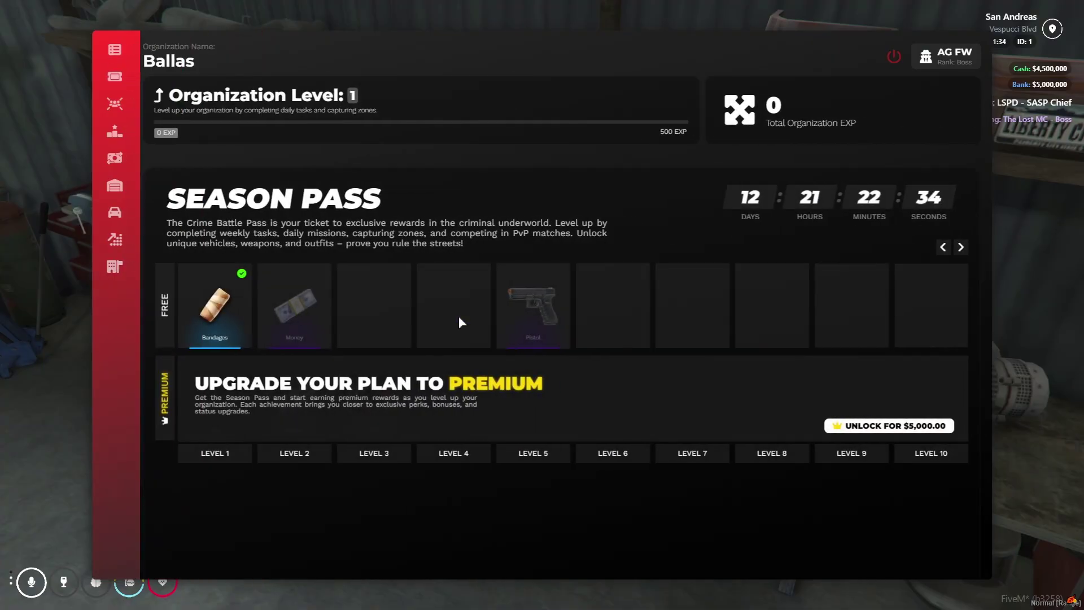
click(870, 426)
click(635, 339)
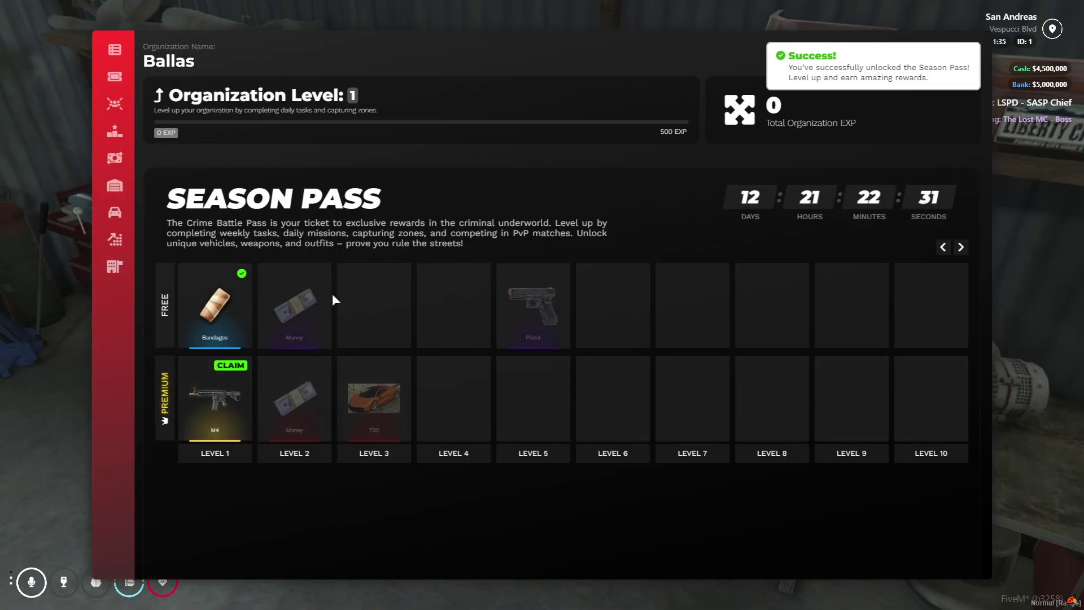
click(245, 366)
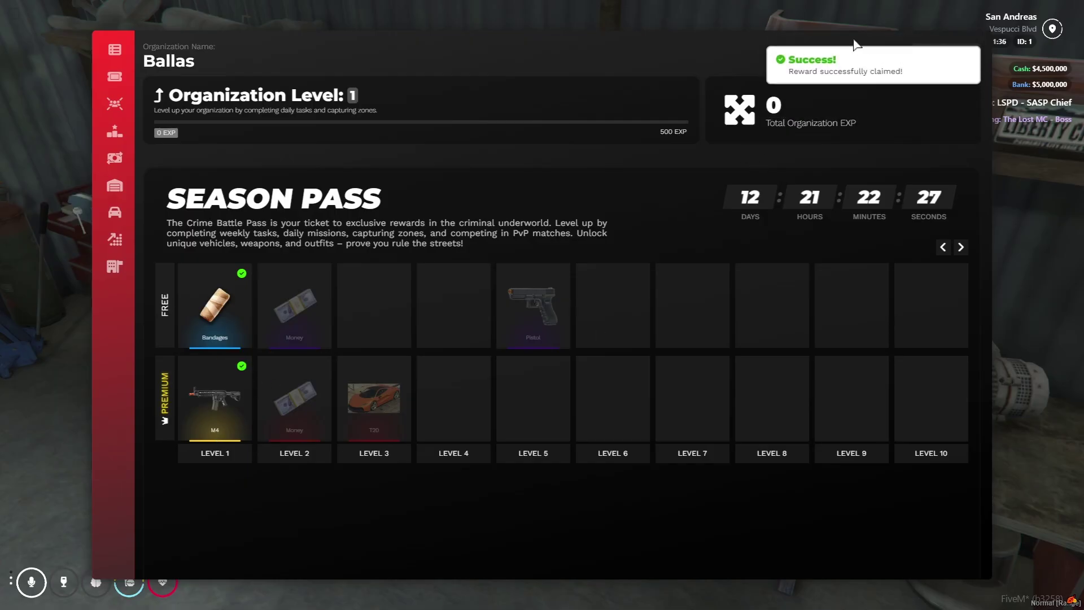
Step: Go to the Vehicle Store from the featured T20 on the Main overview
mouse_move(145, 163)
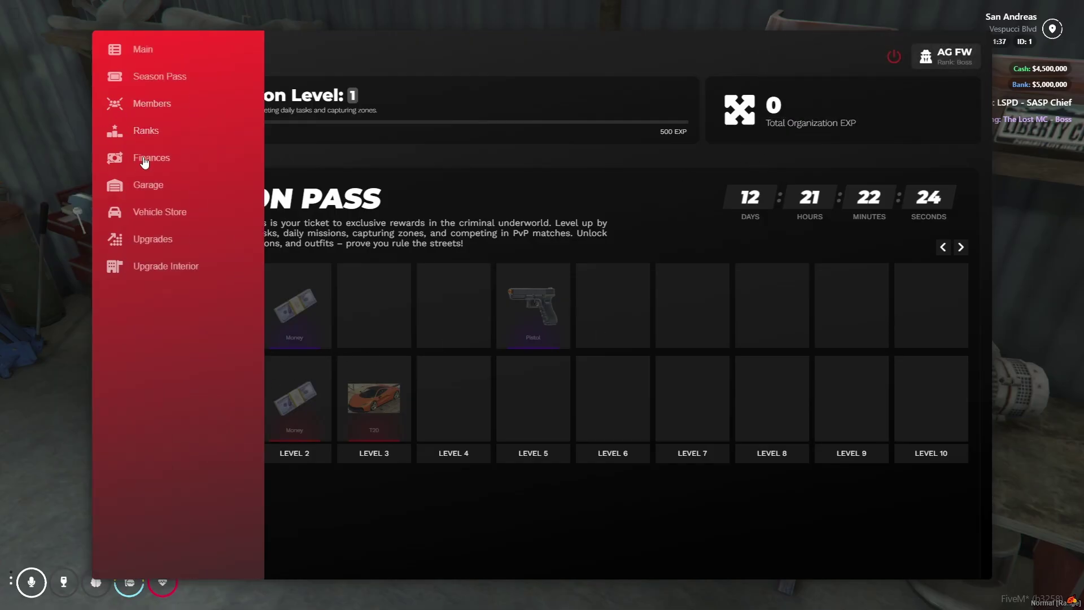
click(152, 57)
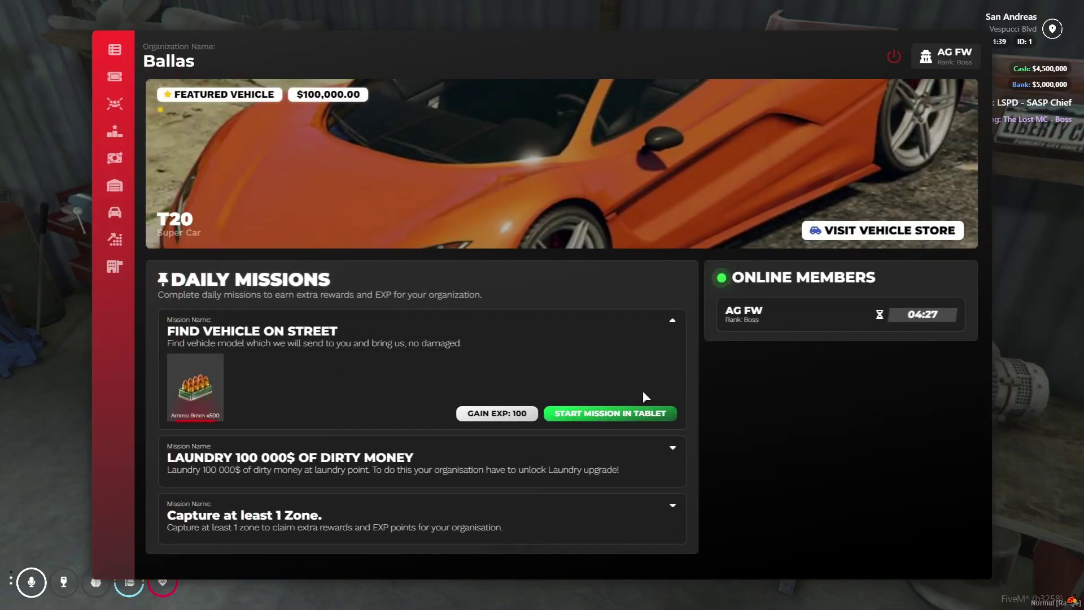
click(848, 233)
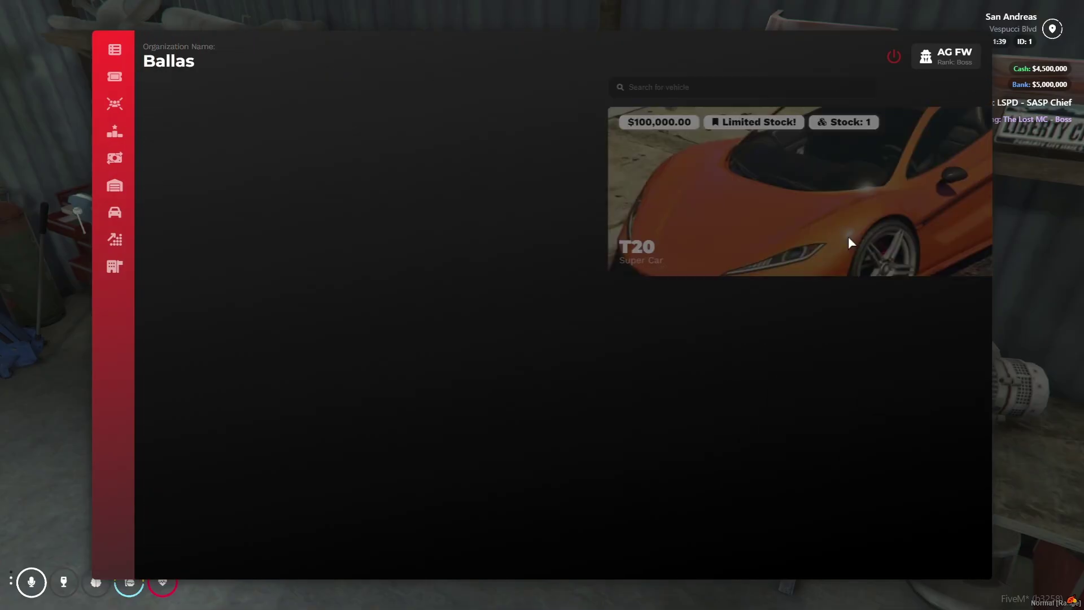